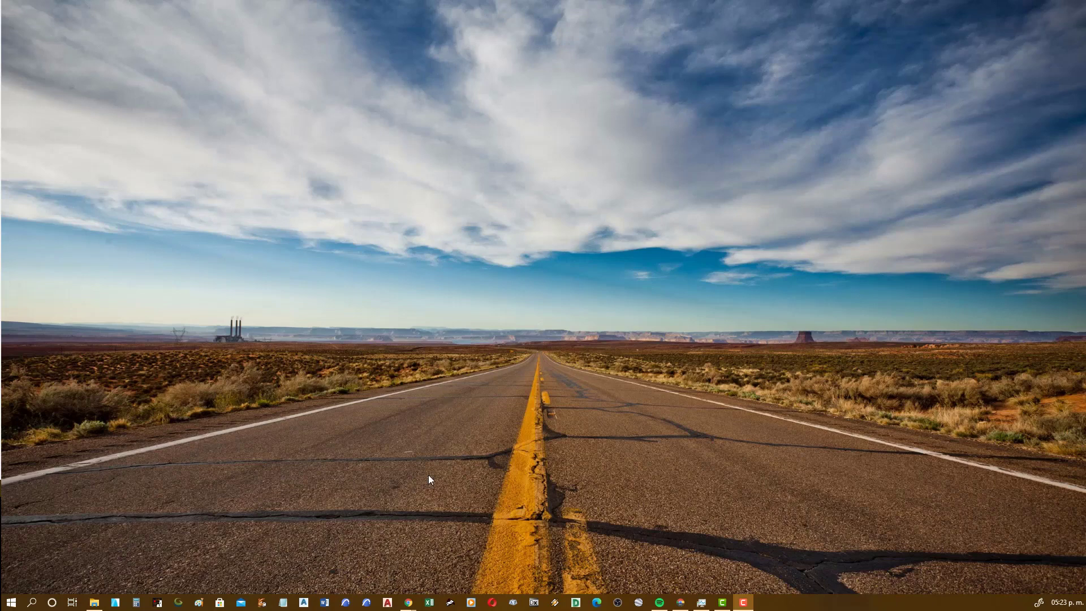
- Launch ARCHICAD 24 and open LEVANTAMIENTO 2020 BARRADAS v24.pln from the recent projects
click(386, 603)
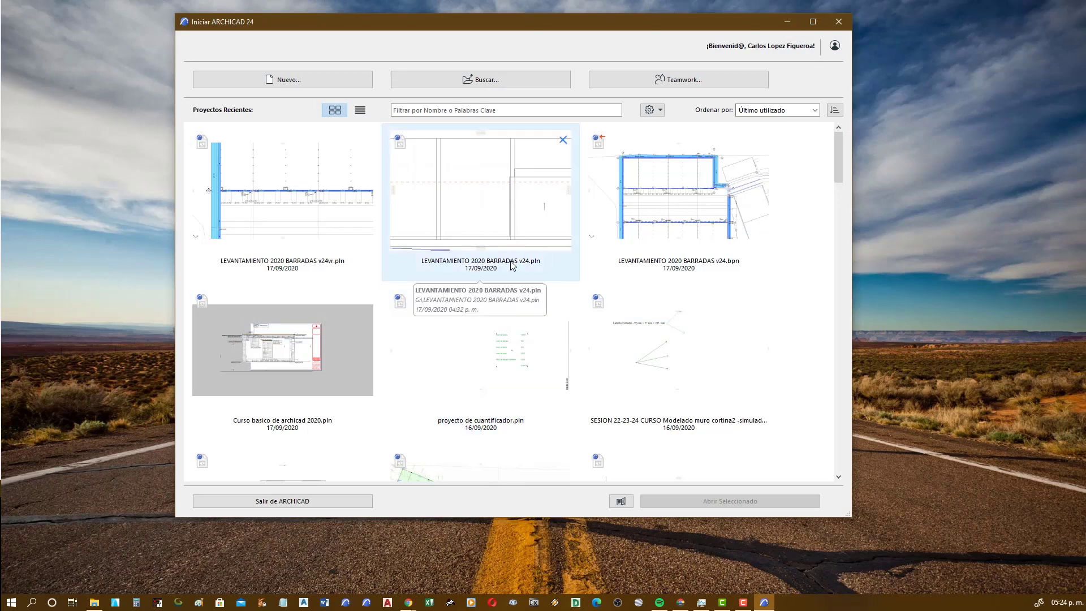
click(511, 261)
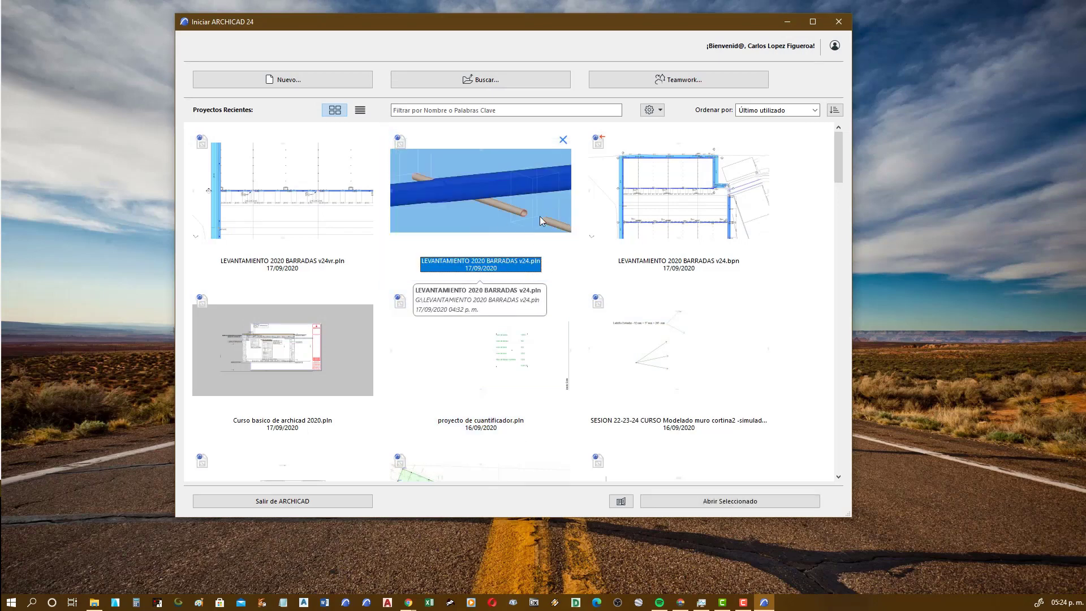
click(726, 501)
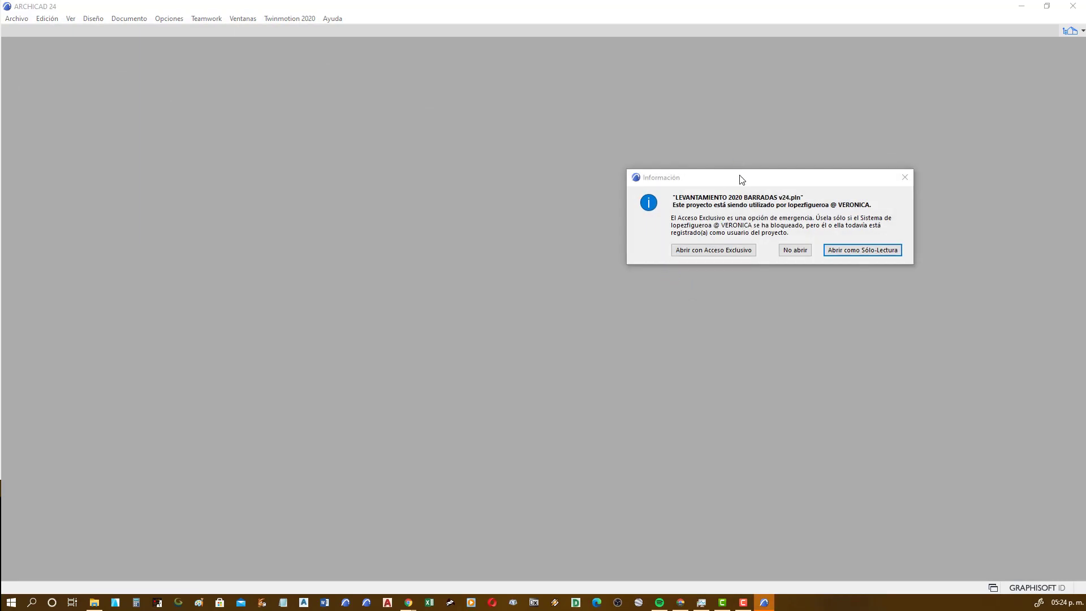
- Drag the project's in-use notice toward the centre of the screen
drag(700, 177, 345, 153)
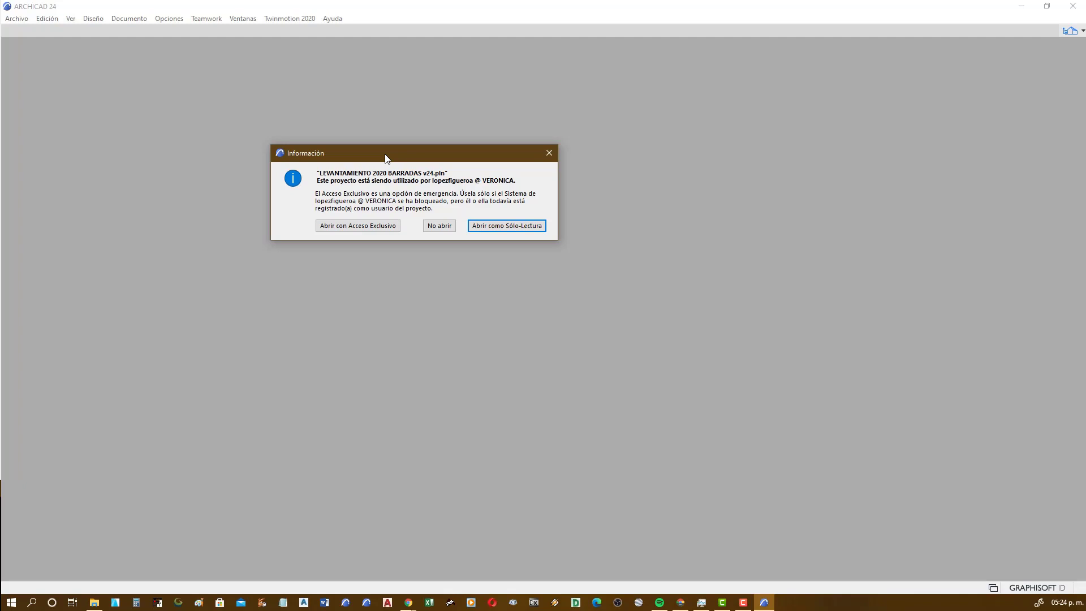
- Open the project with exclusive access and let ARCHICAD repair it and restart
click(376, 226)
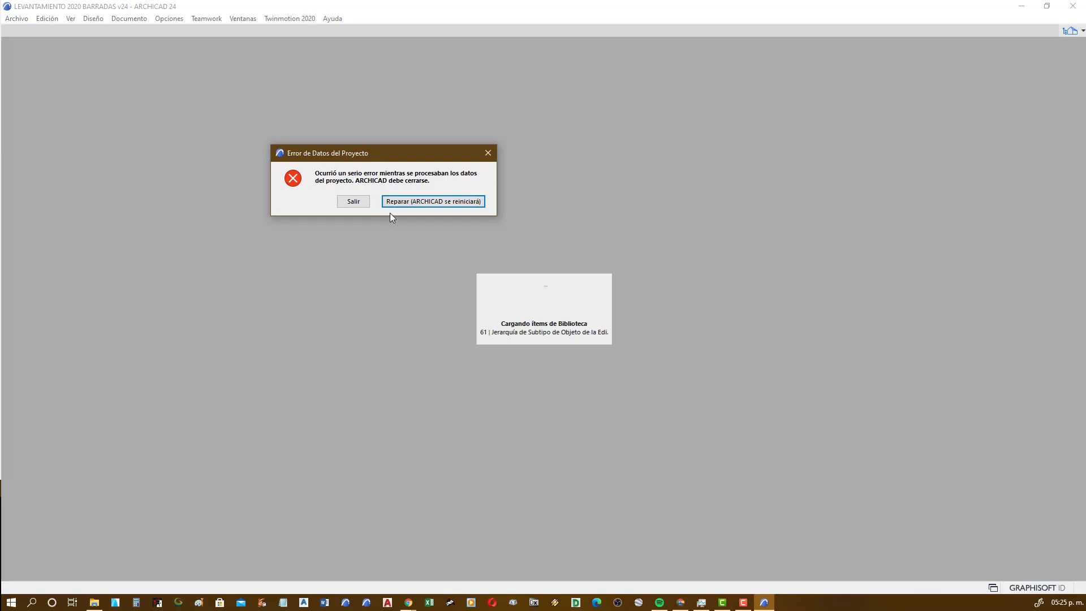
click(450, 202)
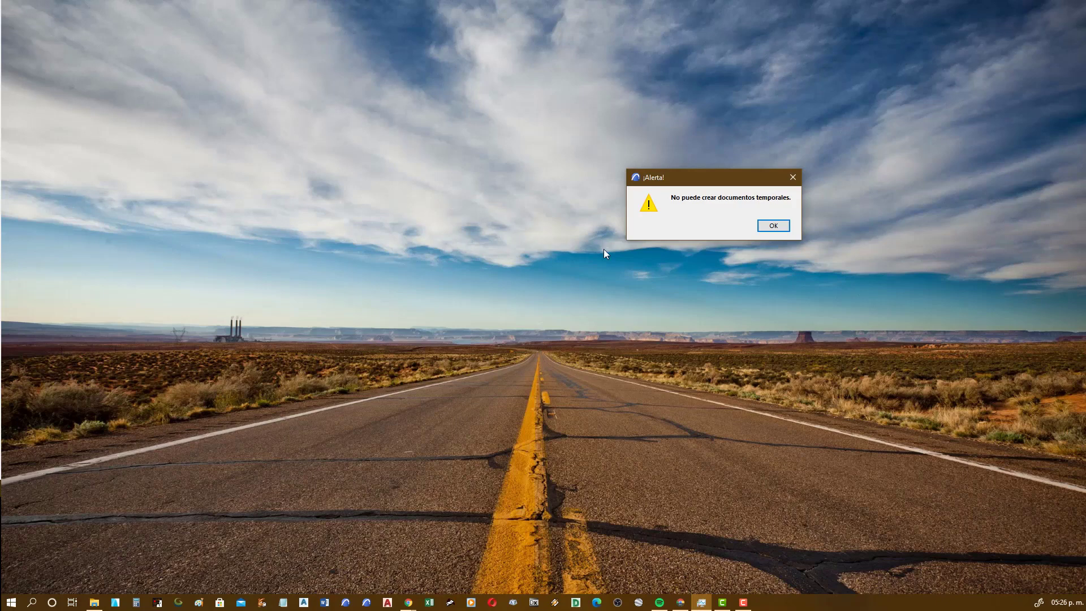
- Dismiss the temporary-documents alert and open the Trabajos (G:) drive in File Explorer
click(771, 226)
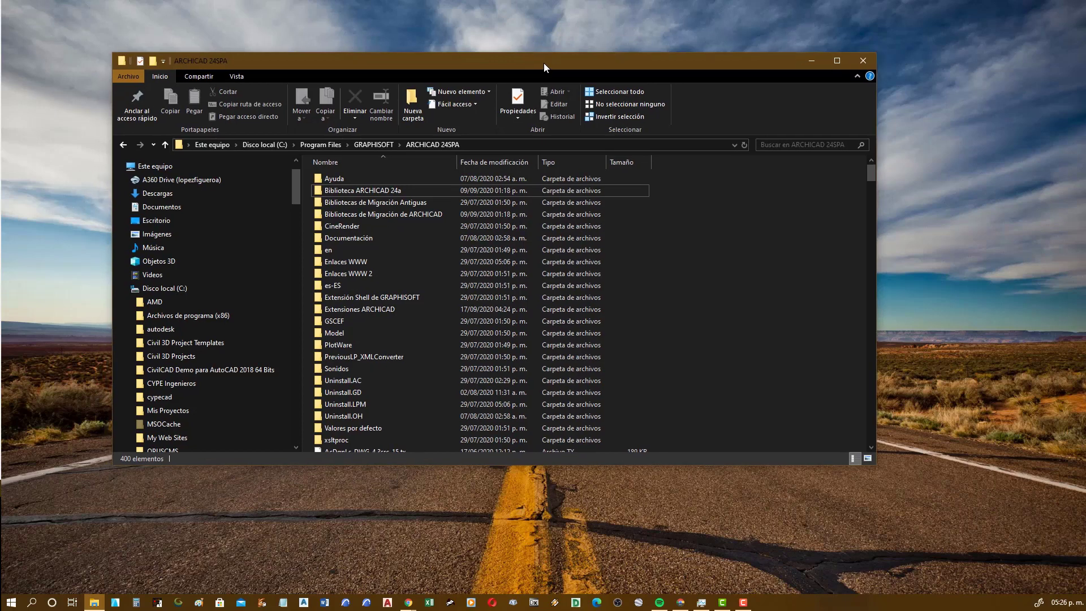
scroll(223, 308, down, 2)
scroll(222, 309, down, 3)
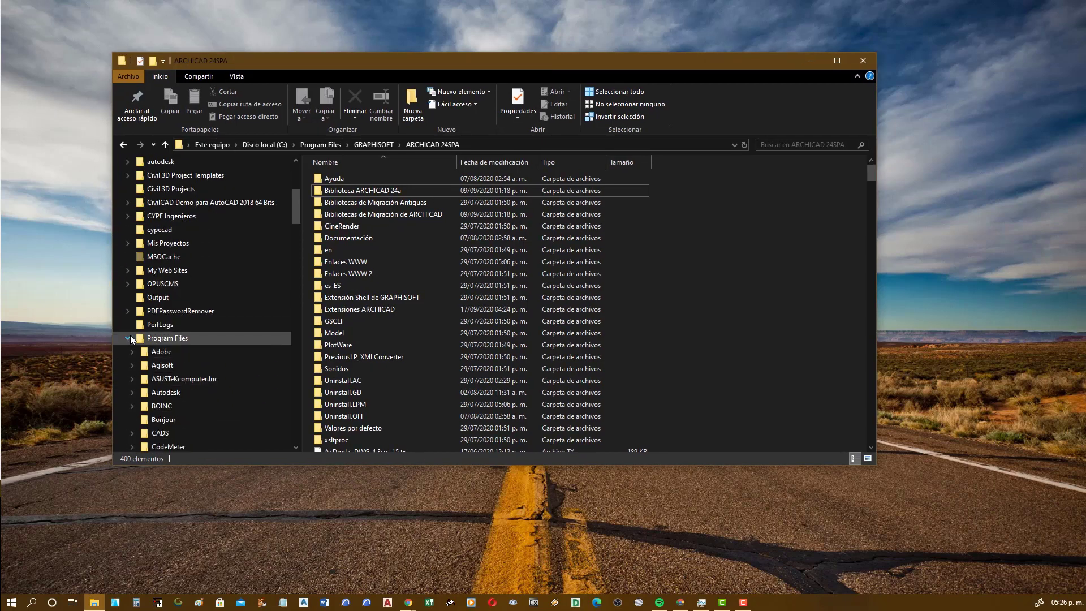
drag(297, 226, 281, 424)
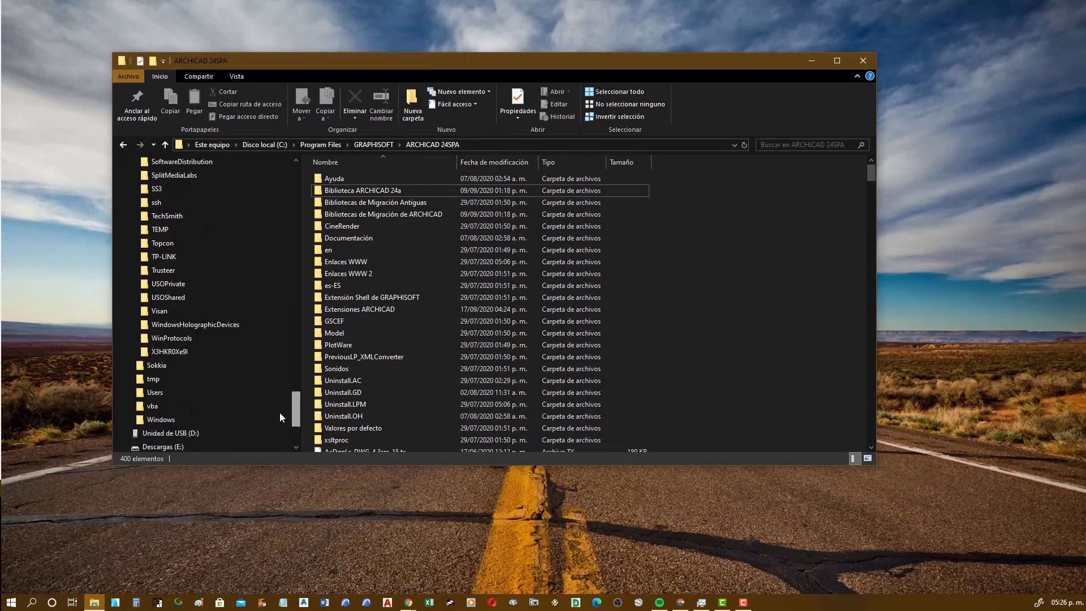
click(178, 339)
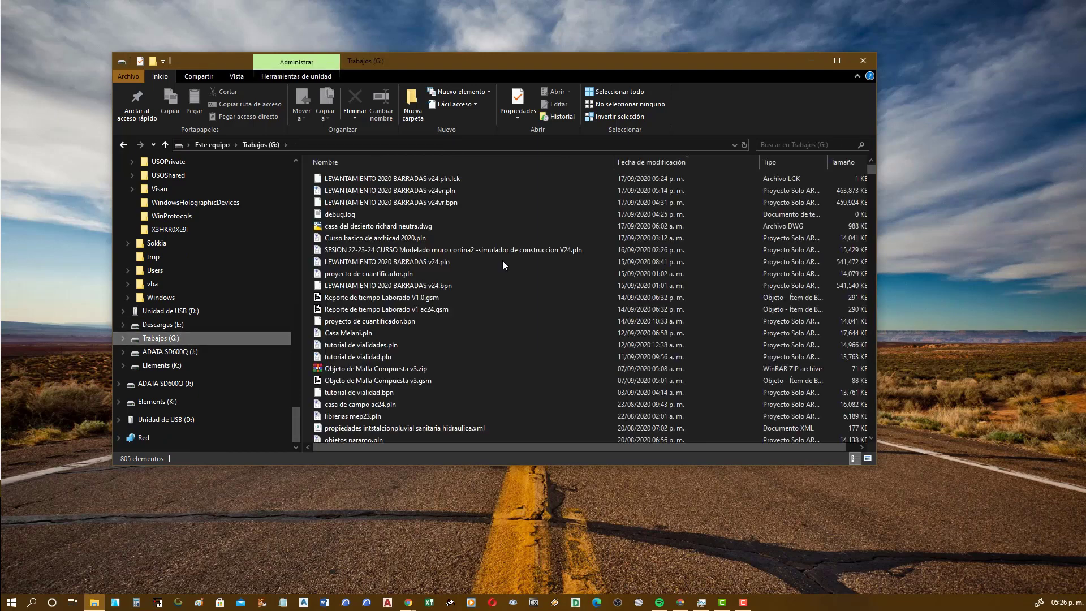
mouse_move(471, 263)
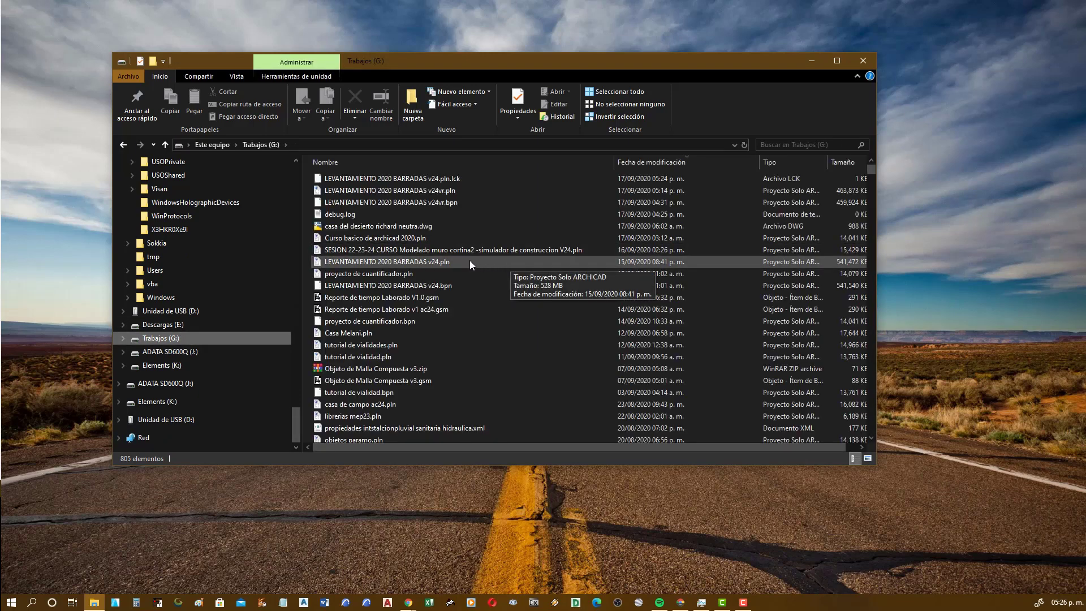
- Inspect the v24.pln project file and its v24.pln.lck lock file
click(430, 261)
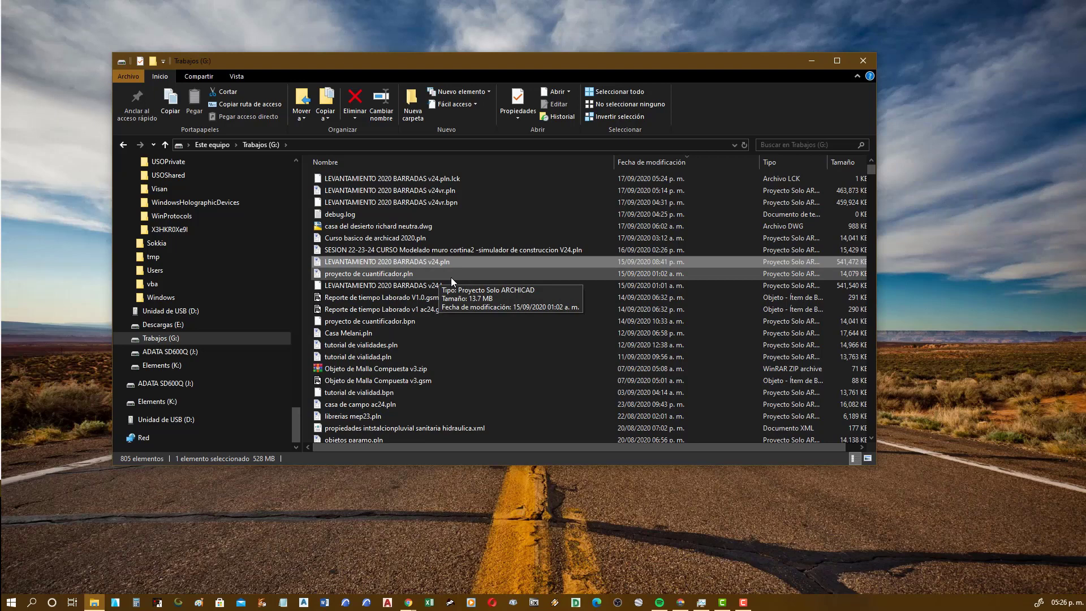
click(461, 178)
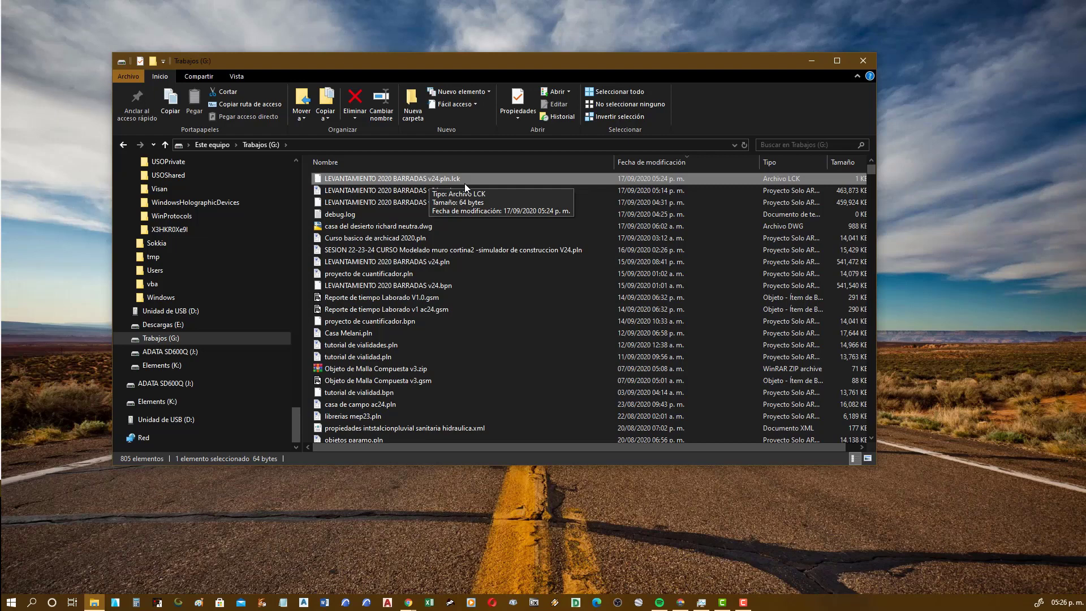
click(414, 266)
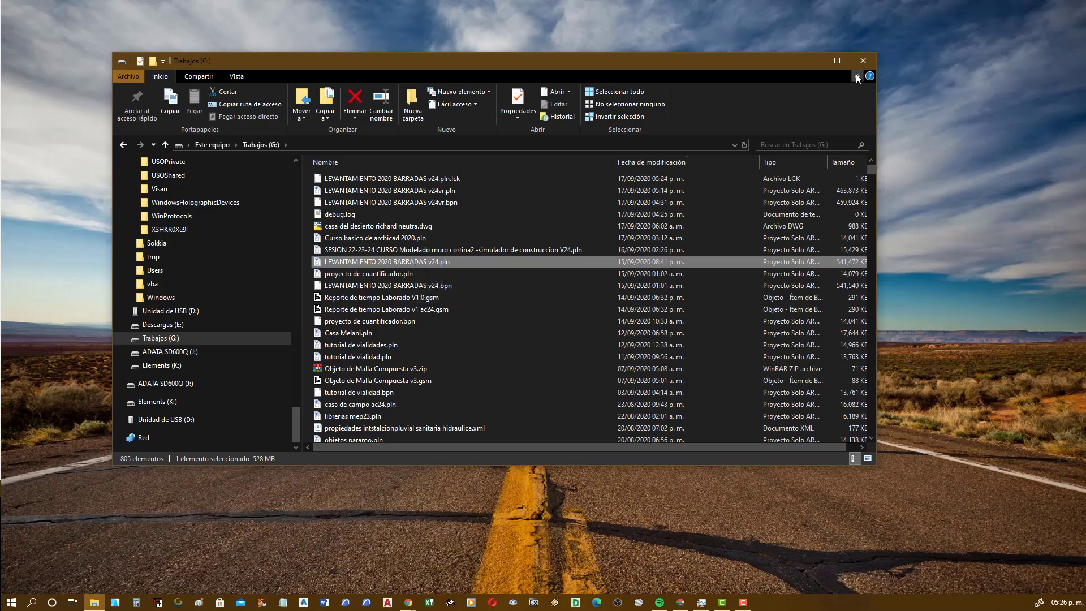
- Maximize Explorer, select the 528 MB v24.bpn backup, and open the Archivo menu
click(837, 60)
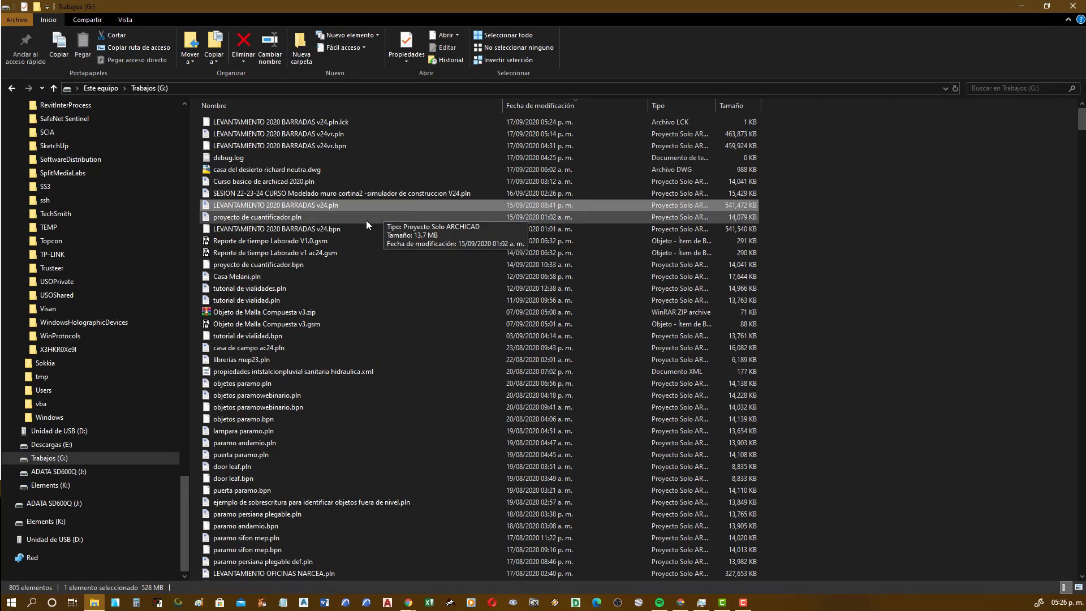
click(326, 229)
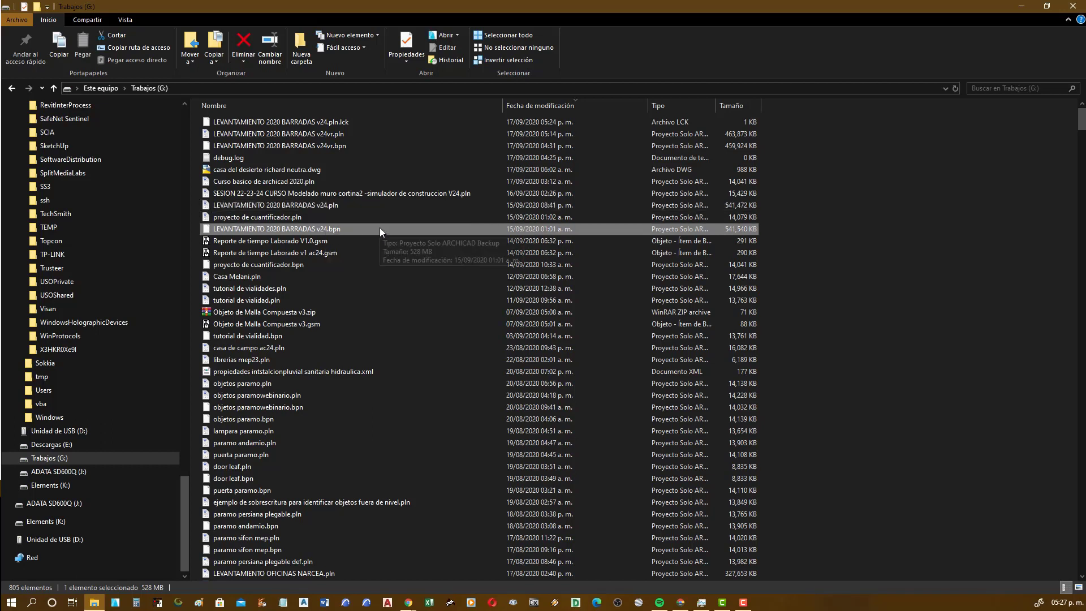
mouse_move(381, 229)
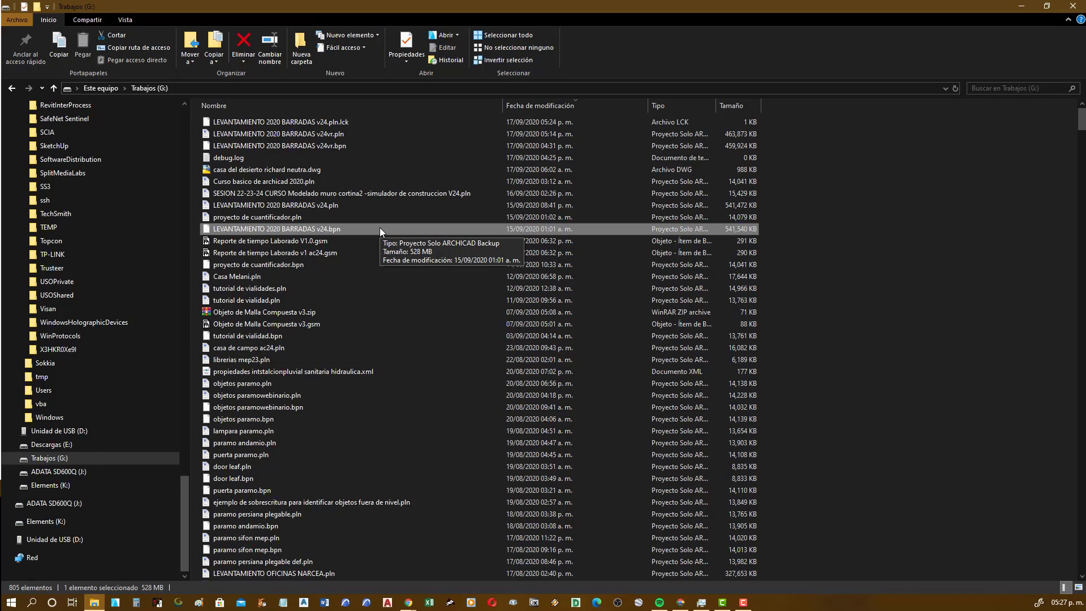
click(17, 23)
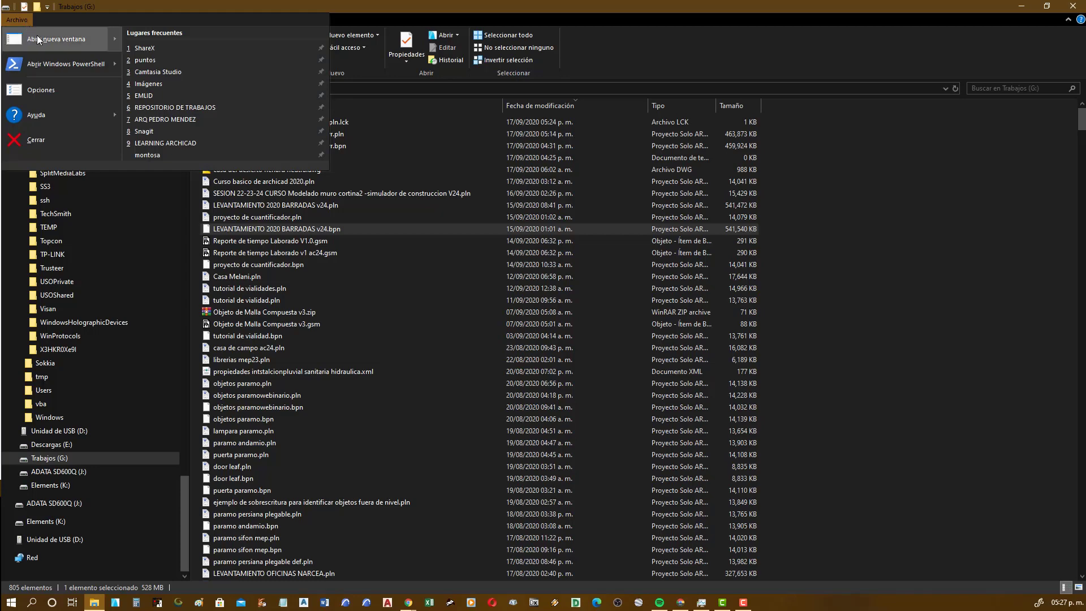
- In Folder Options, show hidden files, folders and drives and stop hiding file extensions
click(57, 89)
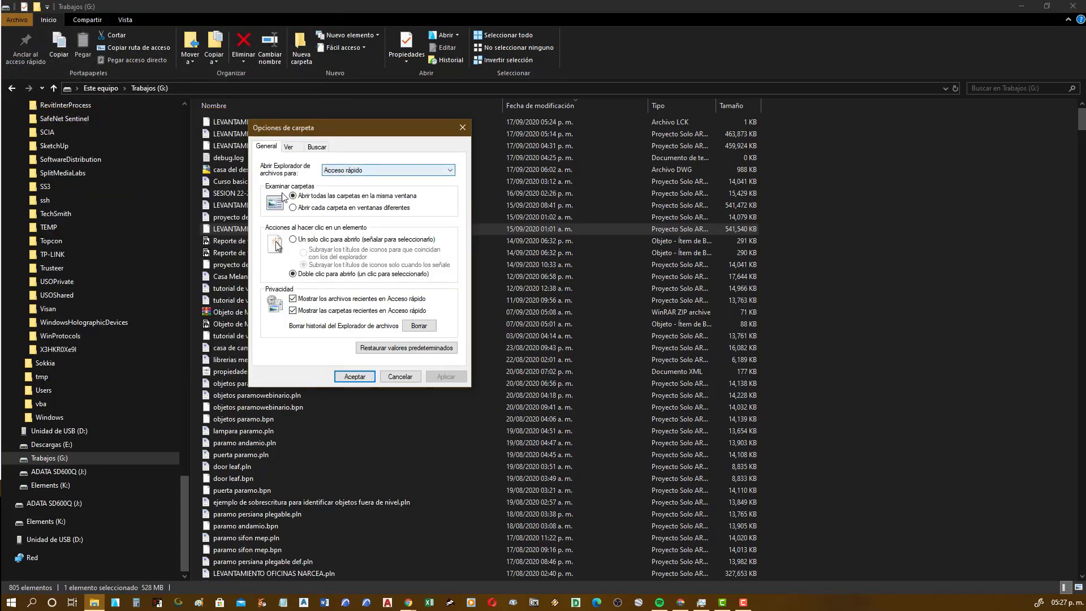
click(295, 148)
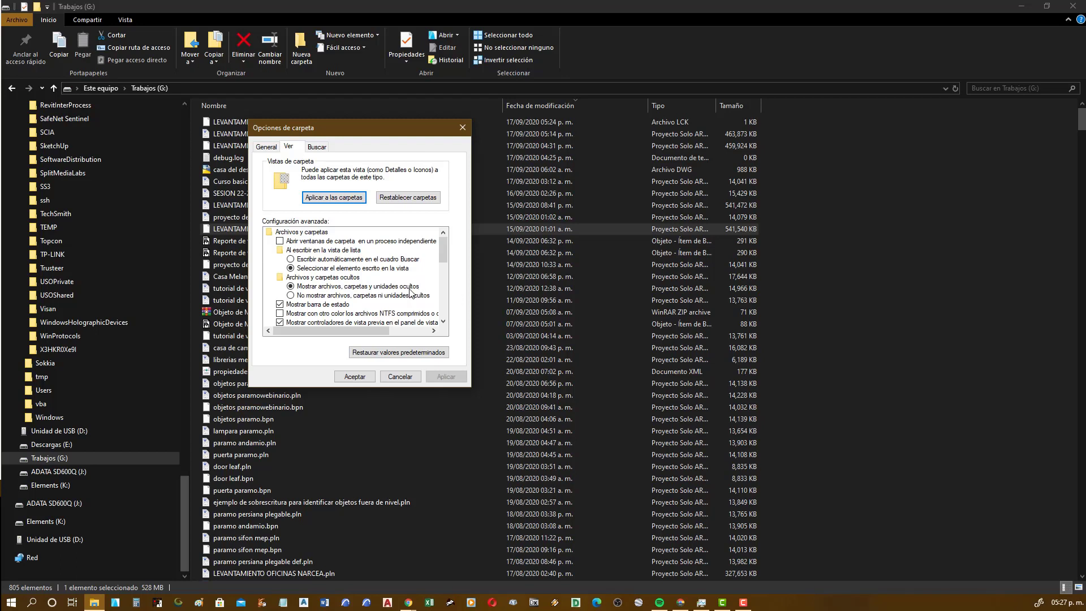
click(294, 286)
mouse_move(443, 253)
mouse_down()
mouse_move(442, 303)
mouse_move(440, 293)
mouse_up()
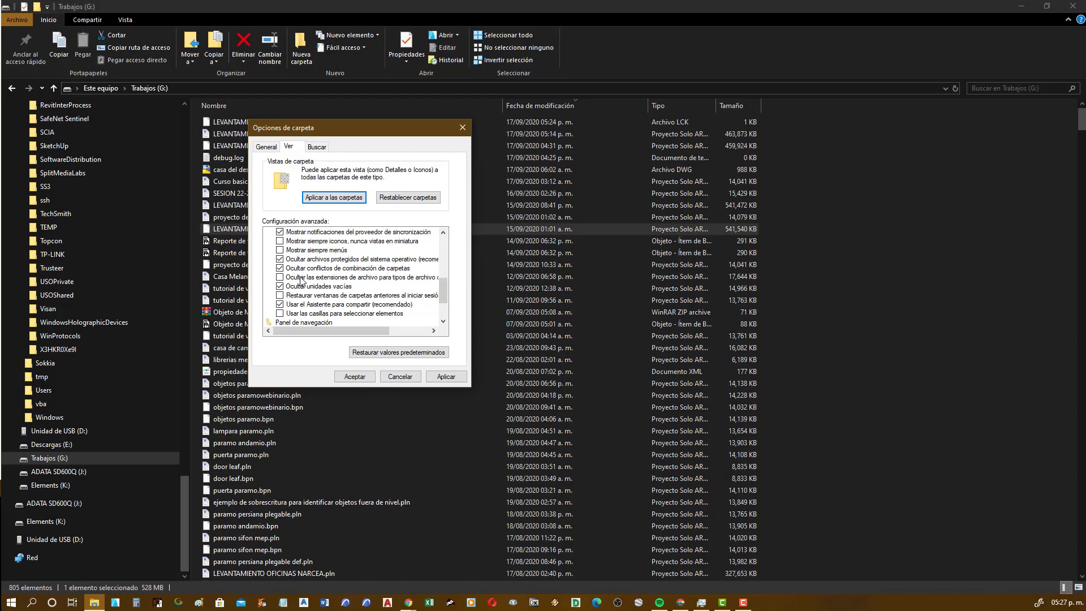
click(280, 278)
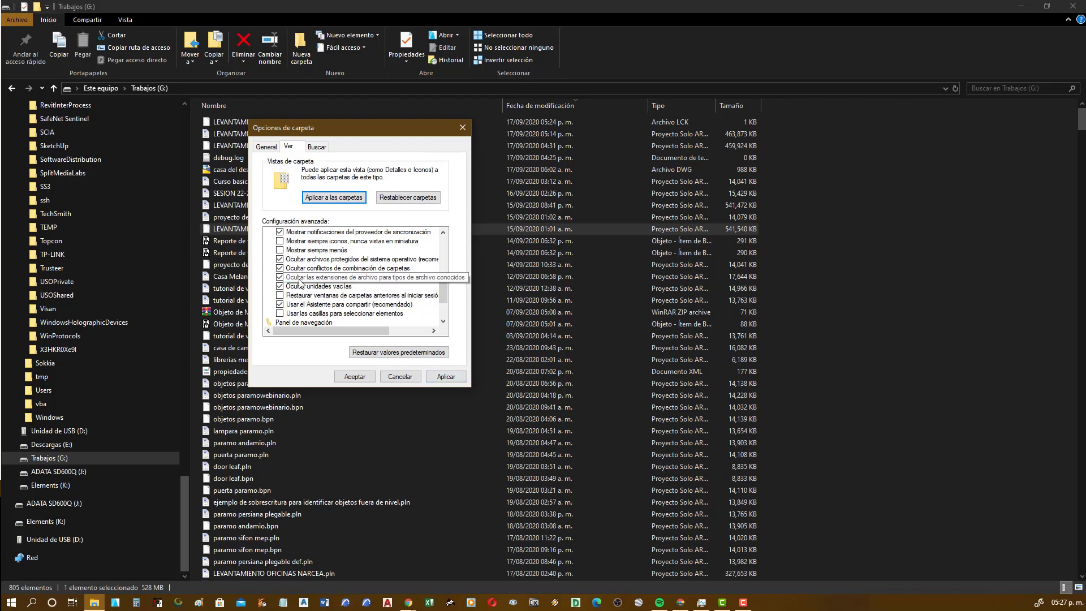
click(280, 278)
click(441, 375)
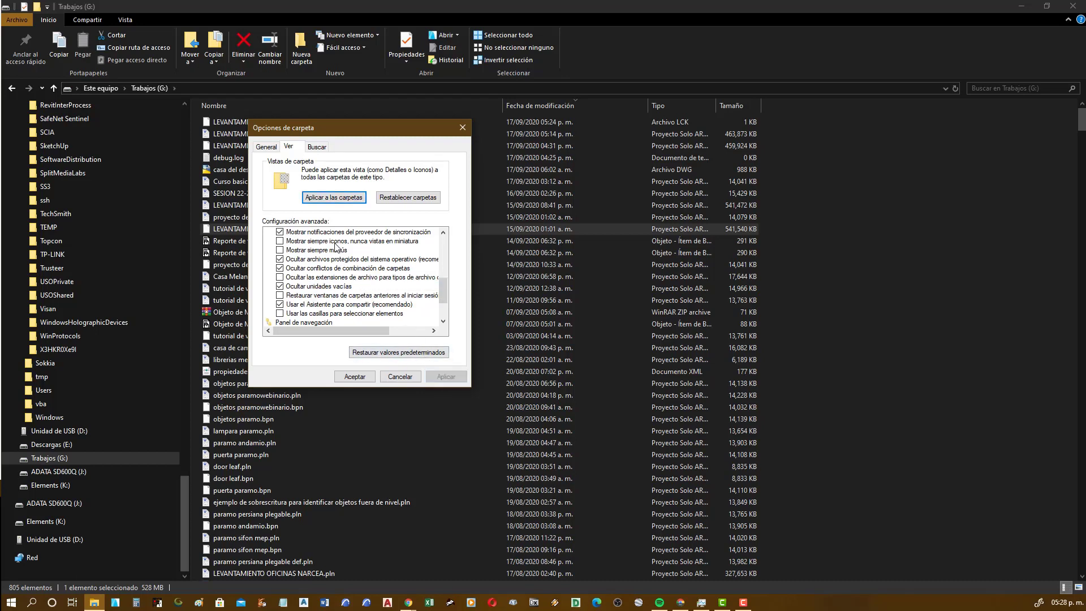
click(362, 378)
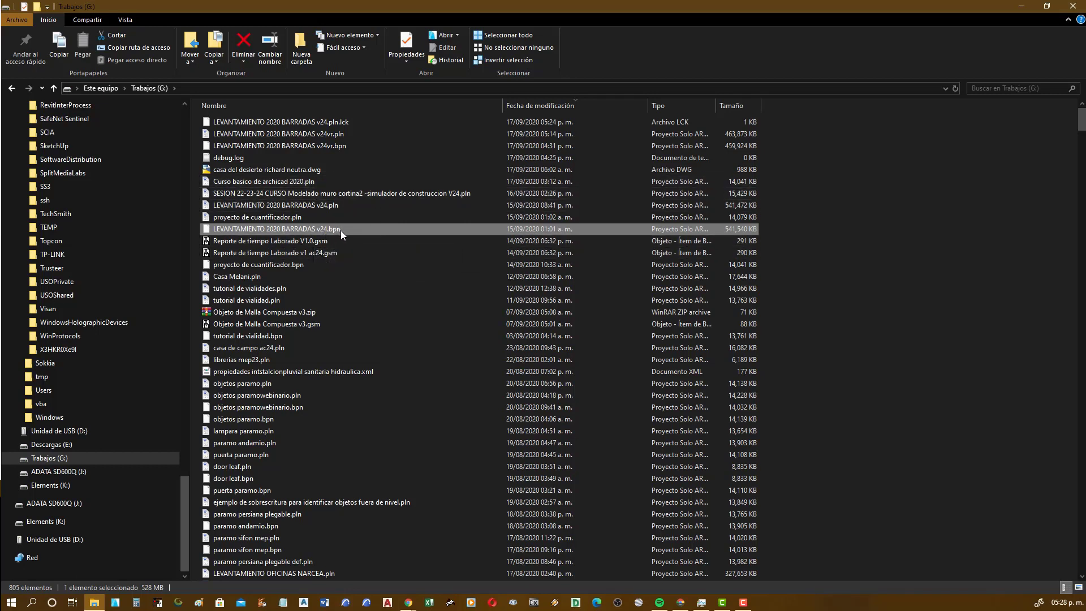
click(334, 232)
click(328, 229)
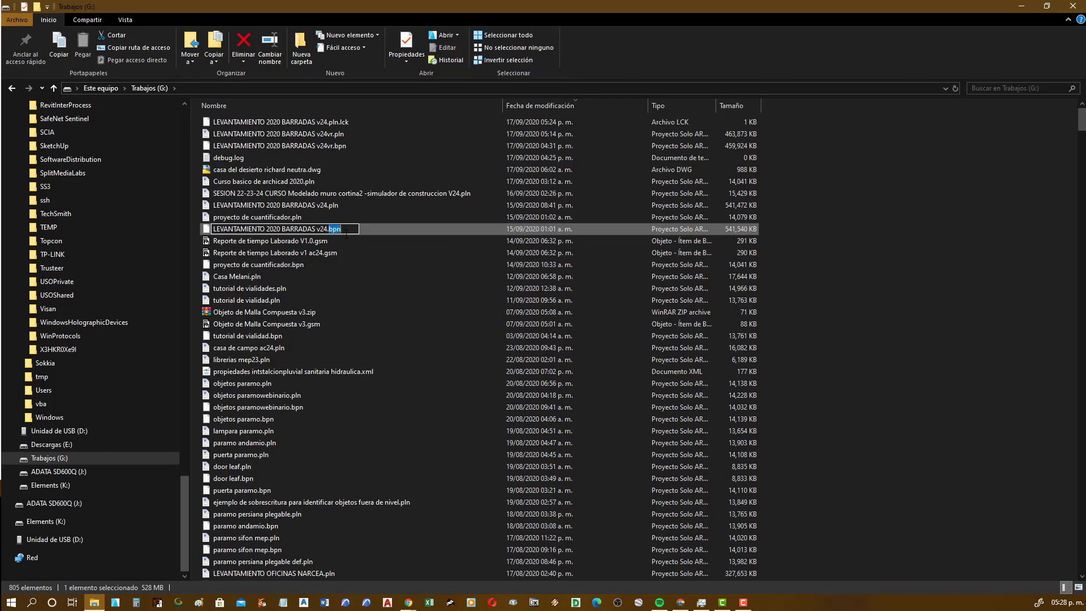
double_click(336, 229)
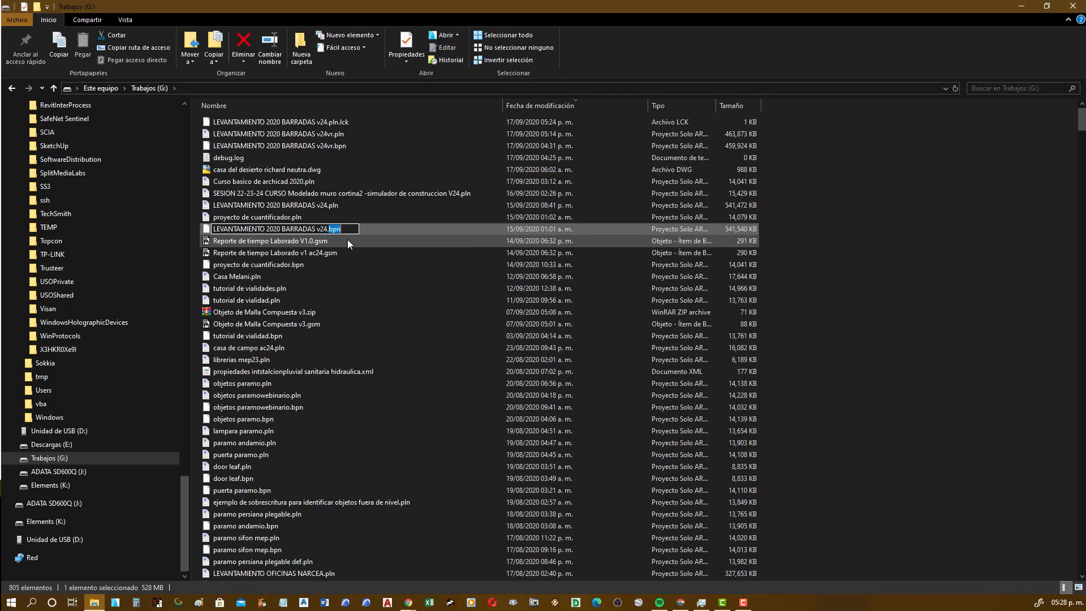
click(373, 228)
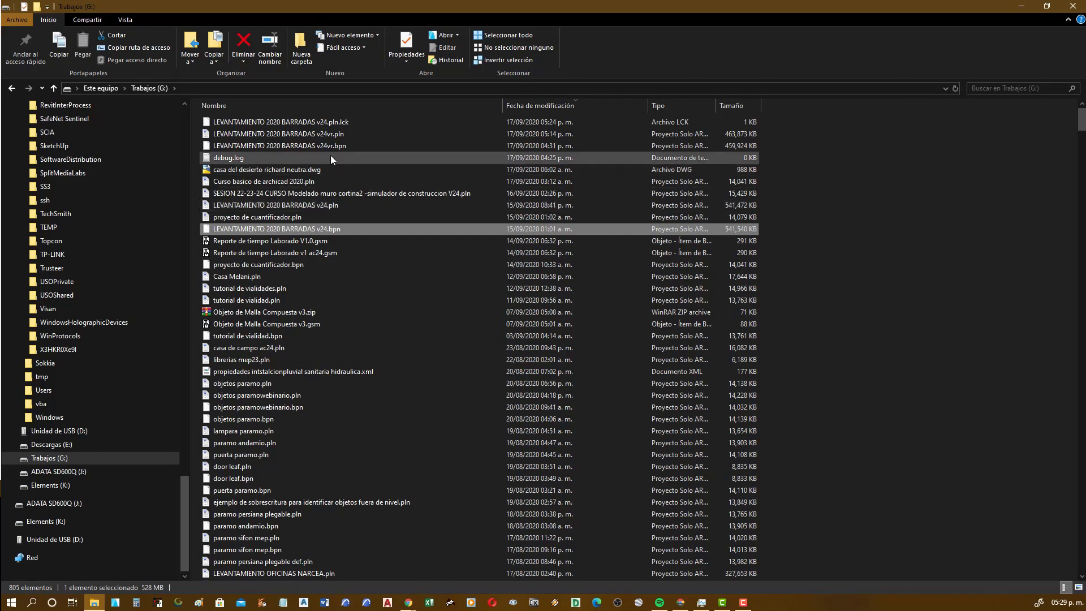
- Open the ARCHICAD 24SPA install folder under Program Files > GRAPHISOFT
drag(187, 488, 182, 165)
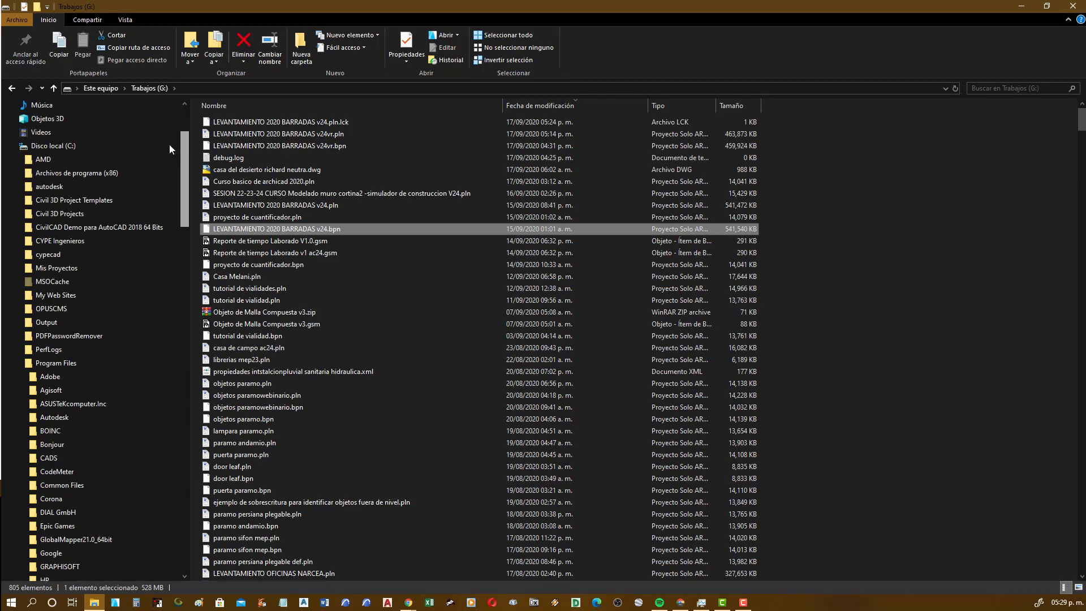
drag(183, 165, 163, 165)
scroll(88, 271, down, 1)
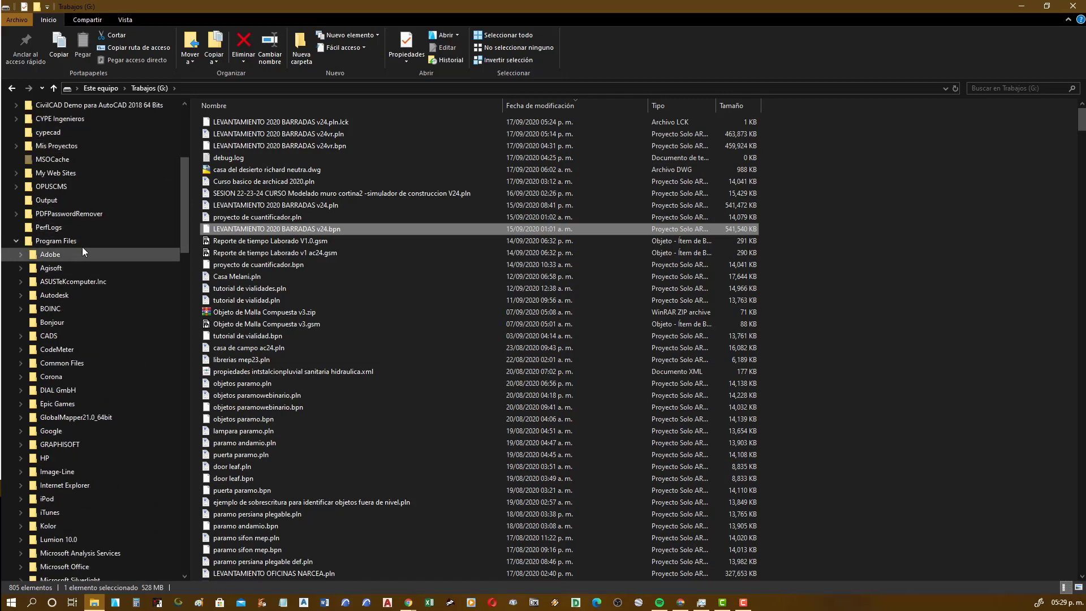
scroll(84, 247, down, 1)
scroll(96, 243, down, 1)
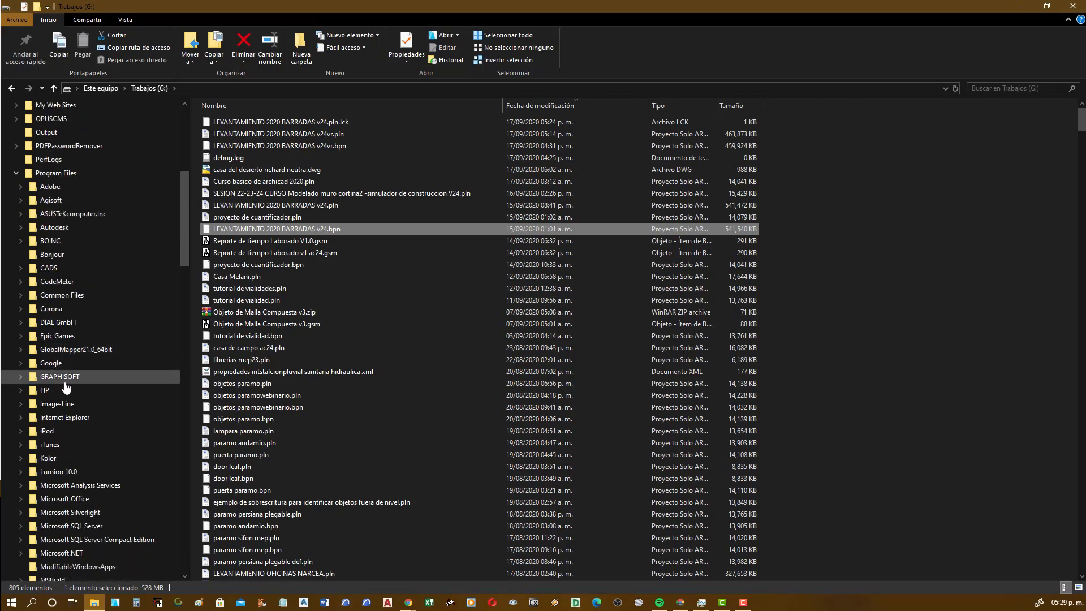
click(141, 376)
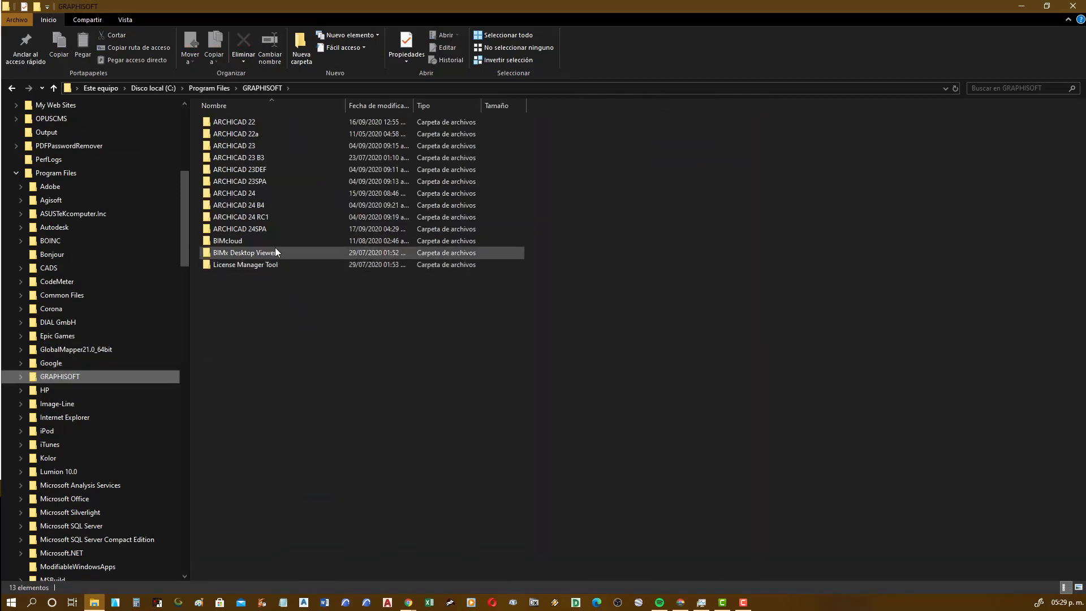
click(258, 230)
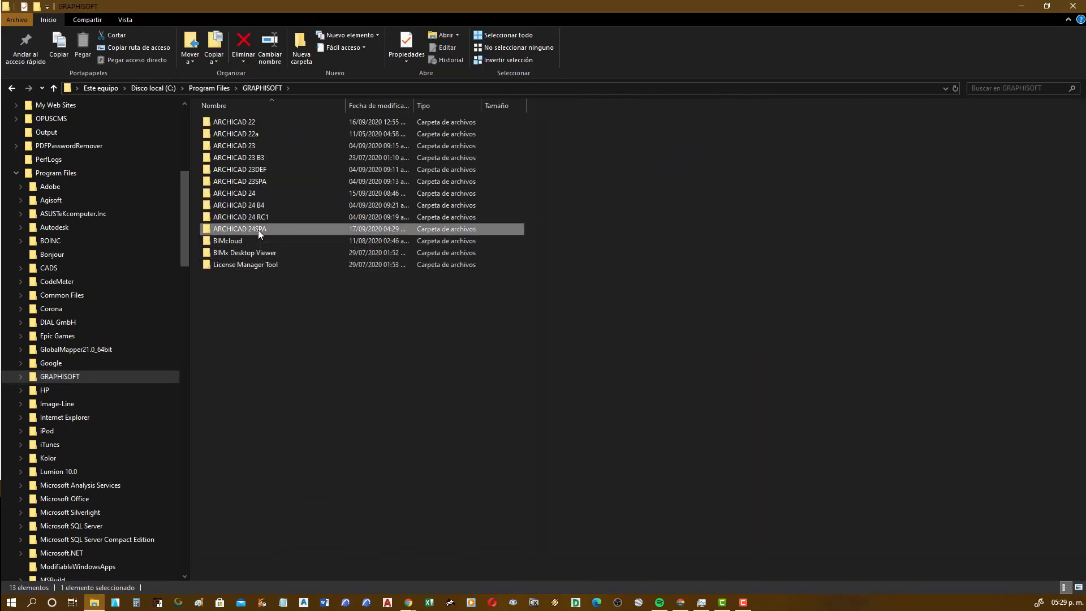
double_click(258, 230)
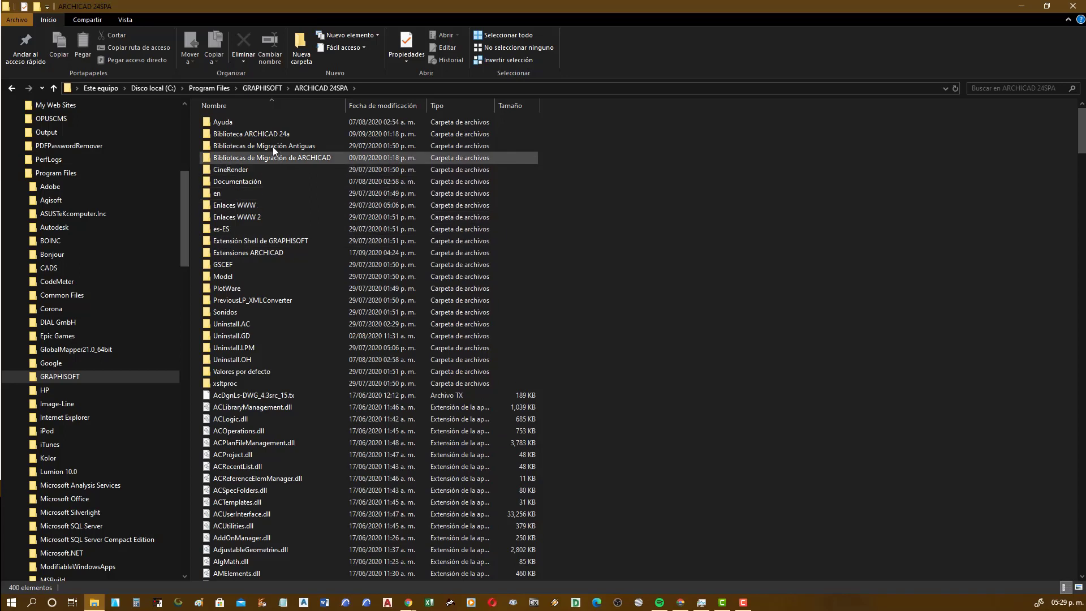
- Select the Biblioteca ARCHICAD 24a folder, leaving its name unchanged
click(271, 136)
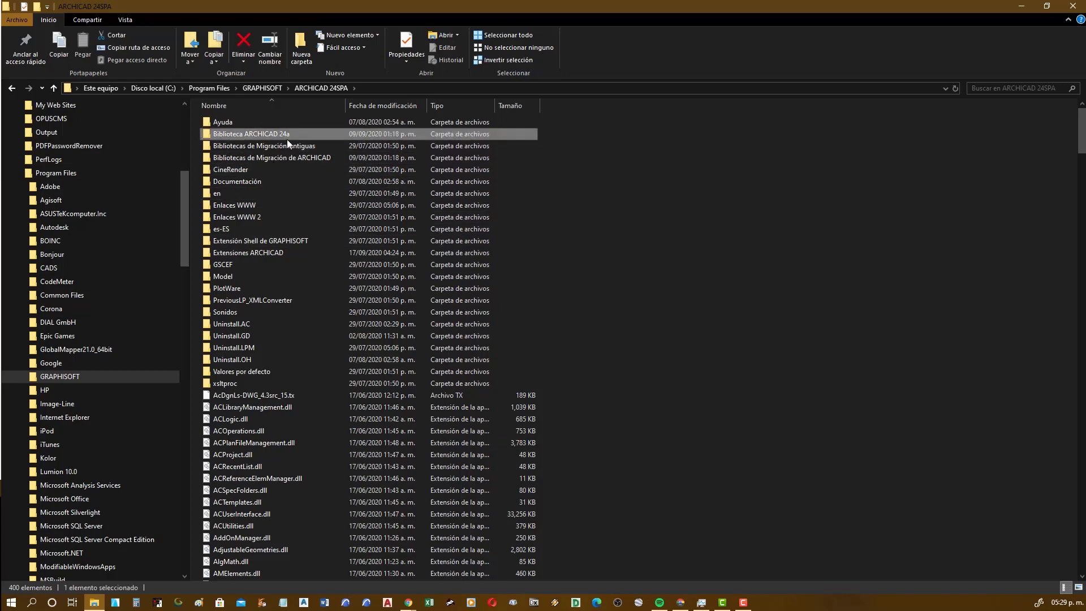
mouse_move(287, 138)
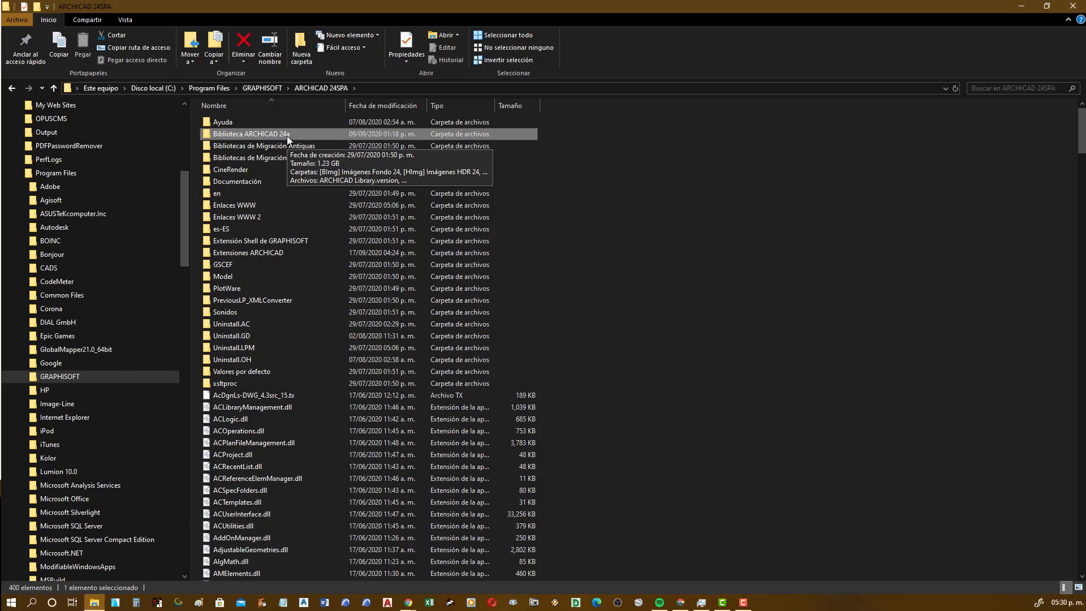
click(287, 137)
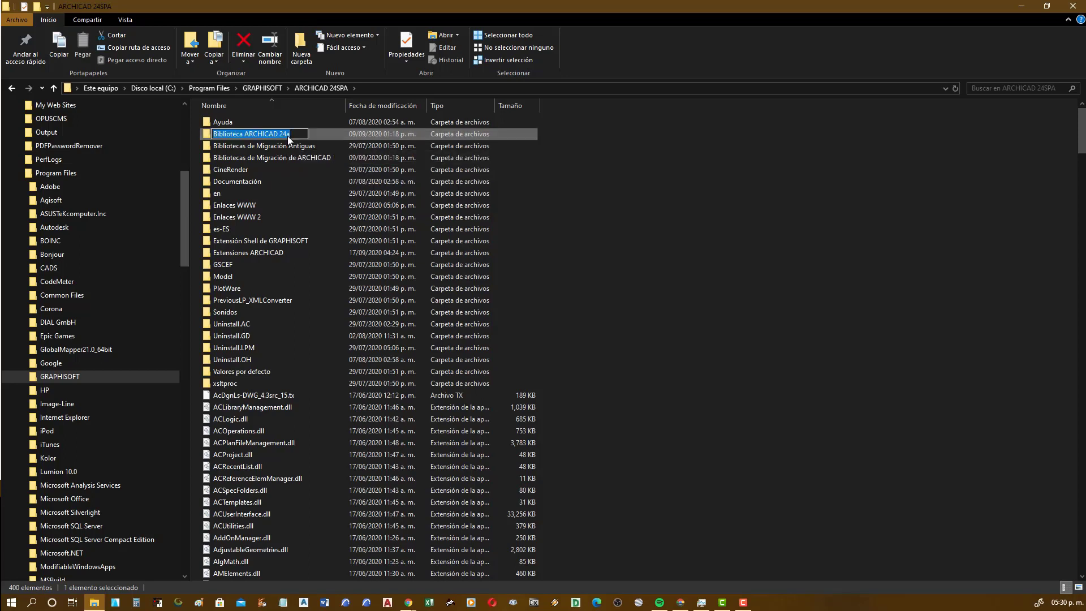
click(319, 134)
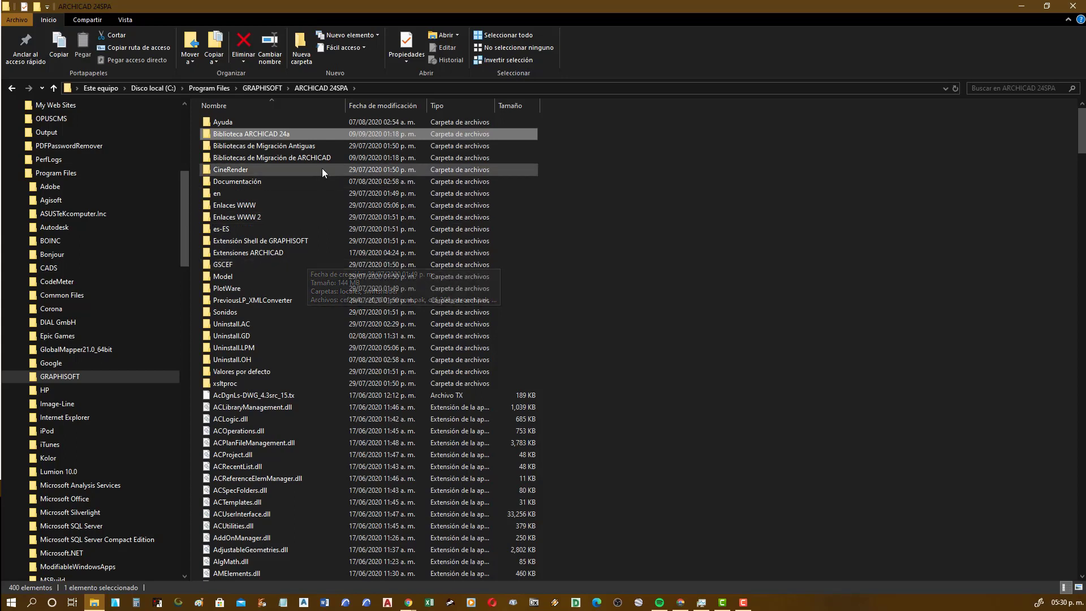
click(290, 134)
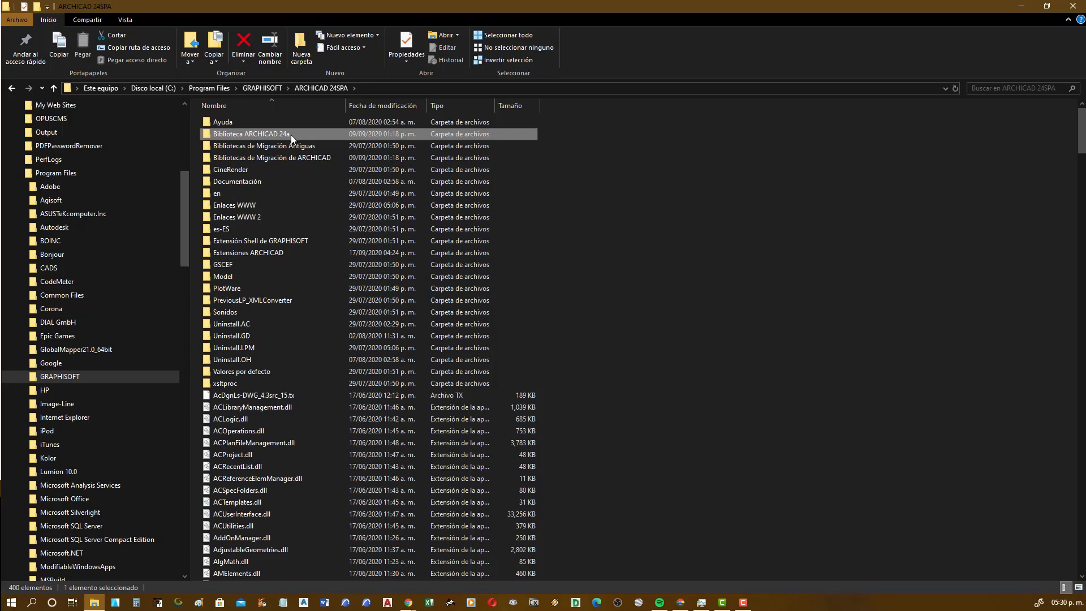
- Minimize Explorer and start a new ARCHICAD 24 project from the AC24 Por Defecto template
click(1021, 6)
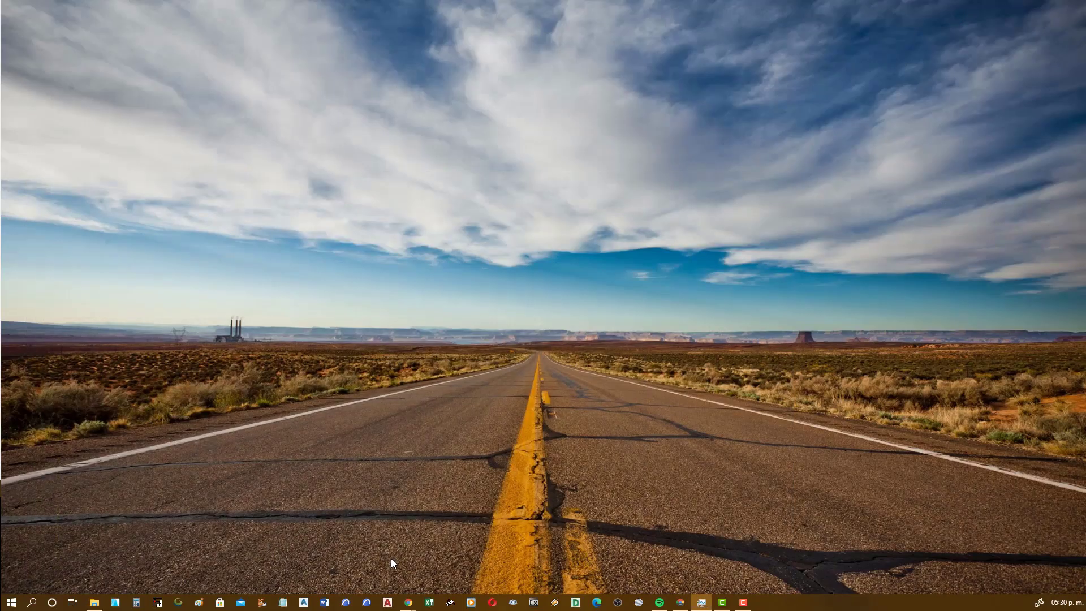
click(367, 603)
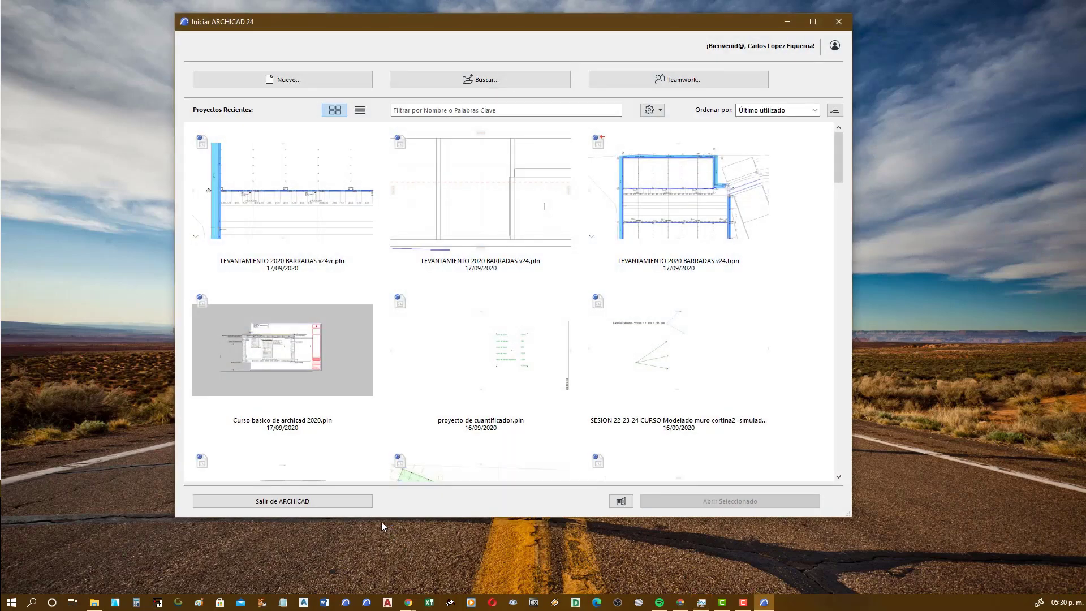
click(310, 80)
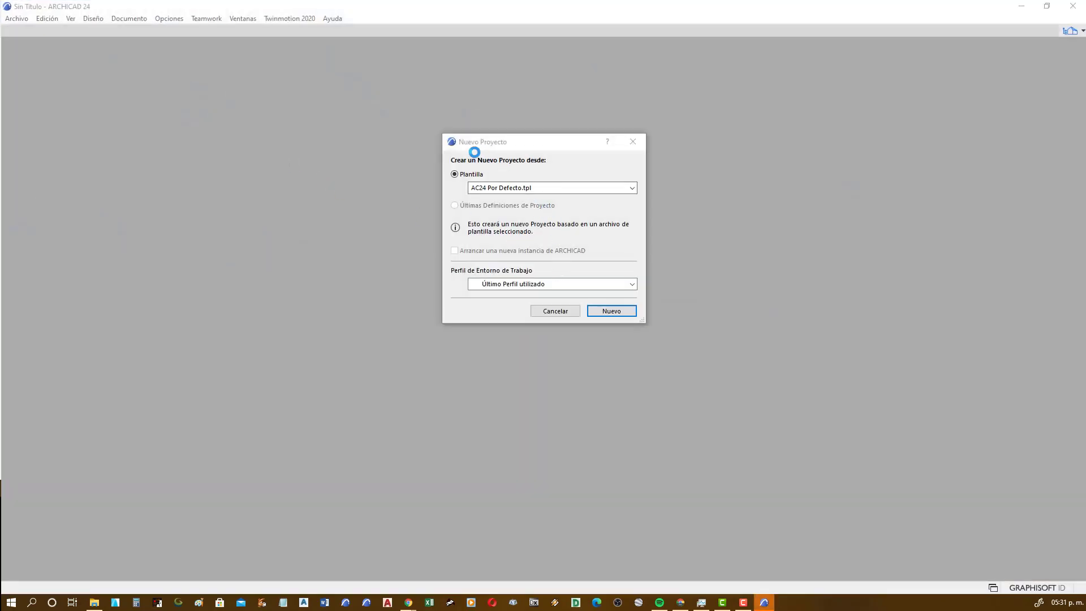
click(612, 311)
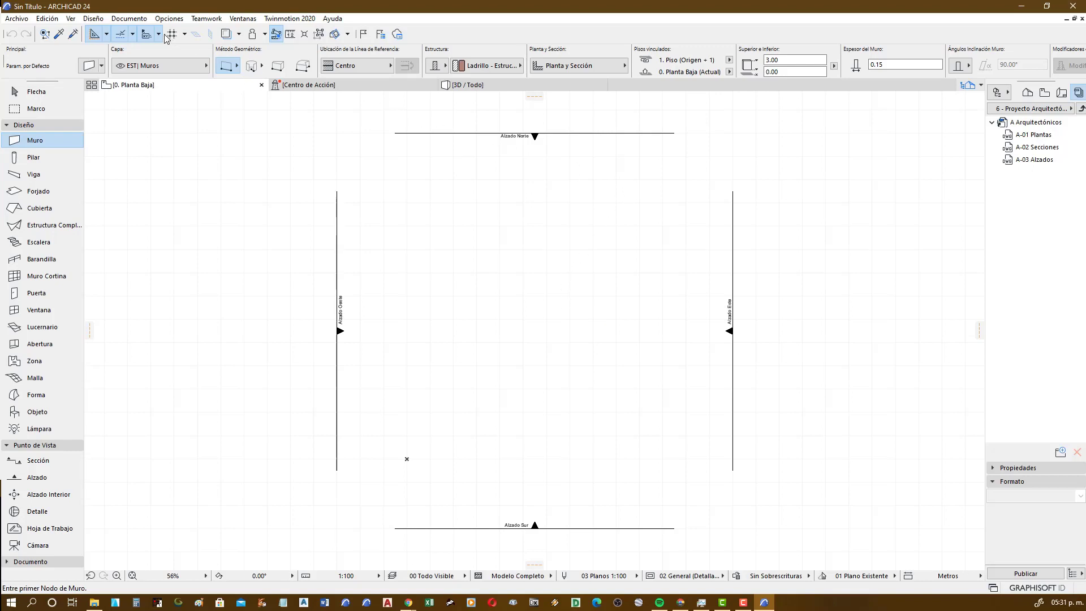
- Open LEVANTAMIENTO 2020 BARRADAS v24.pln with Abrir & Reparar, moving the in-use notice aside
click(17, 18)
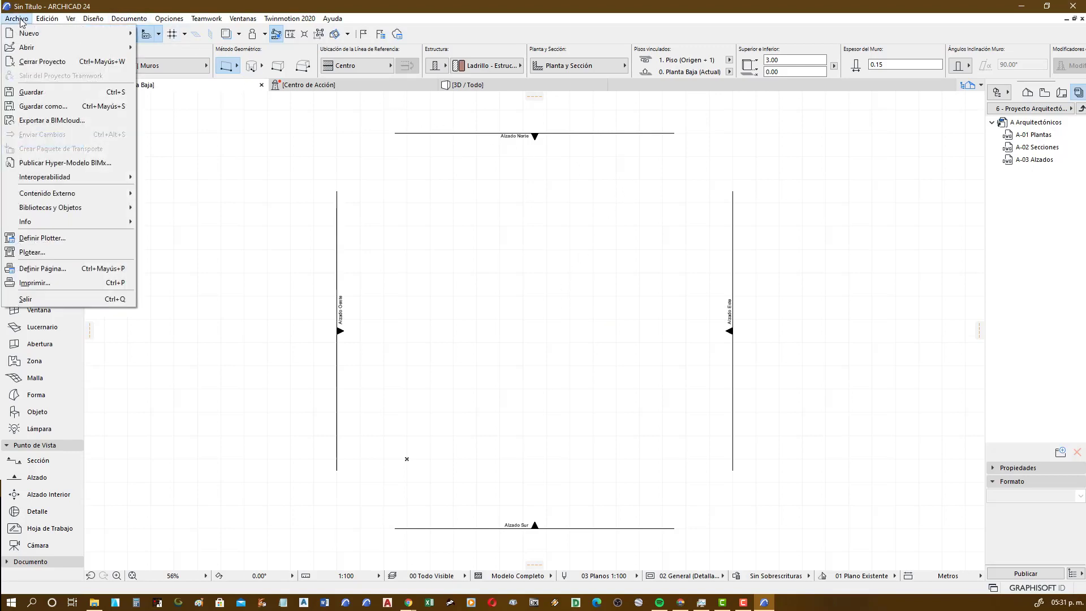
mouse_move(51, 47)
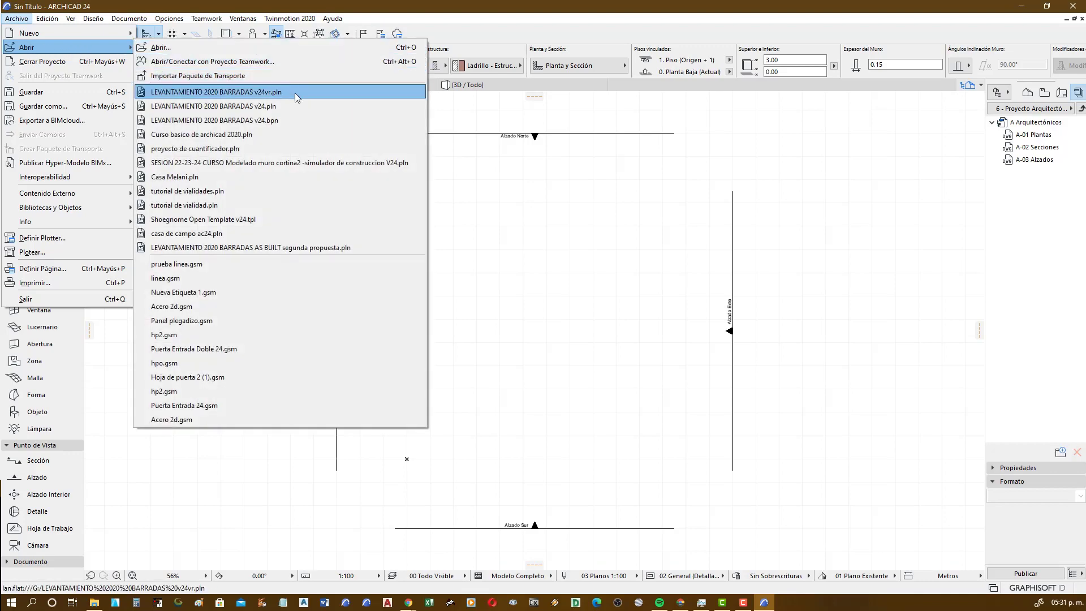
click(208, 48)
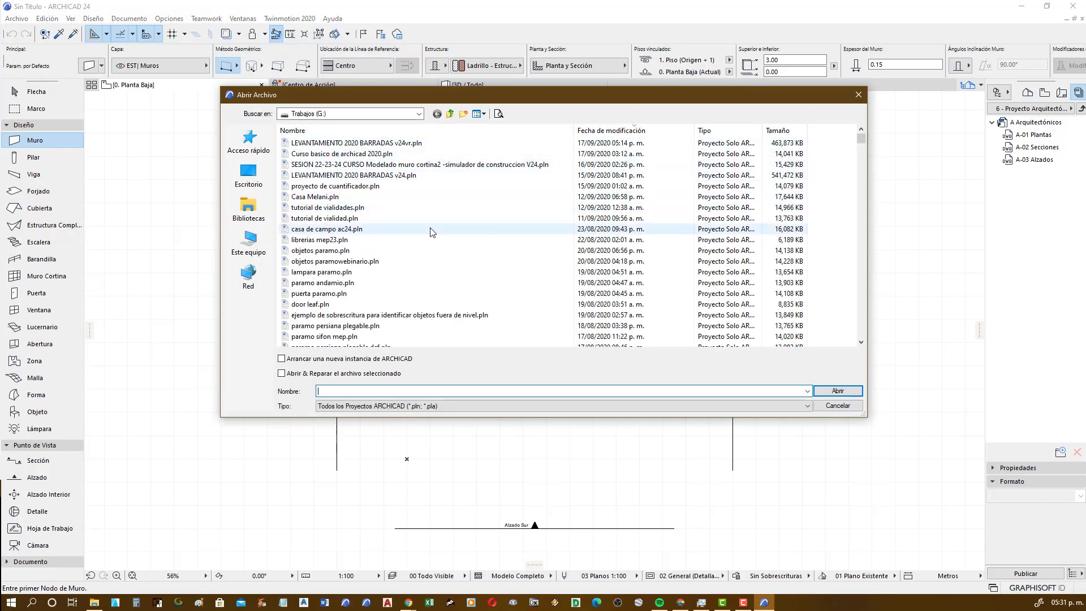
click(340, 176)
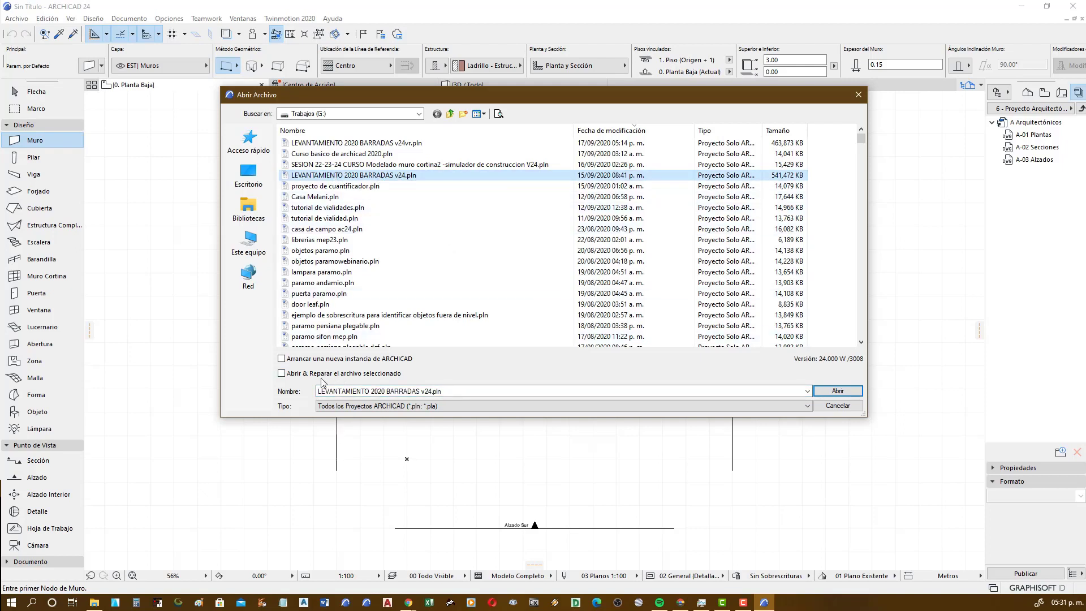
click(282, 374)
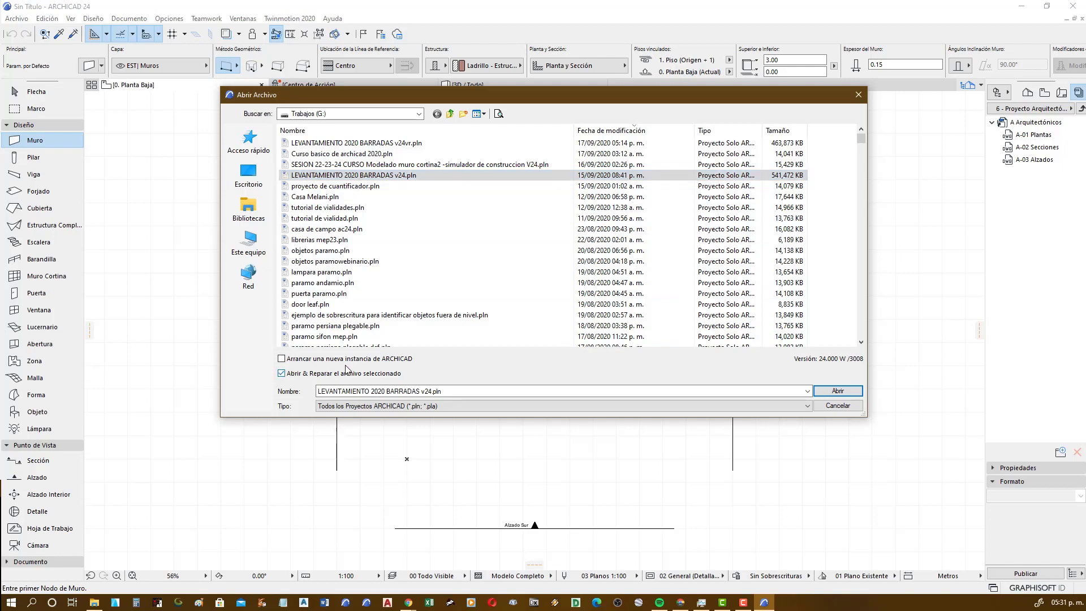
click(837, 391)
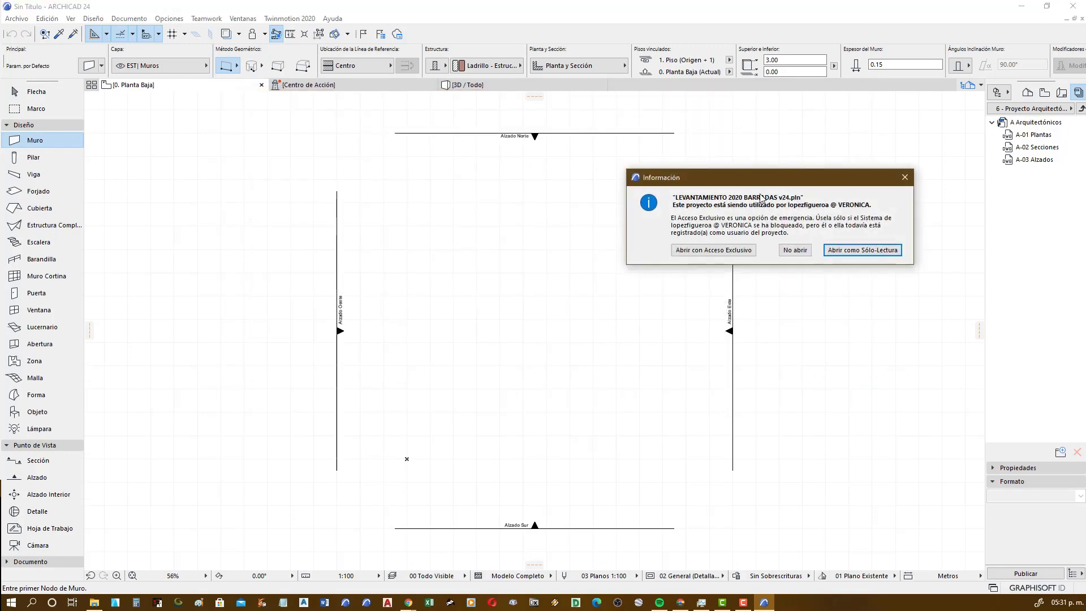
drag(782, 177, 503, 186)
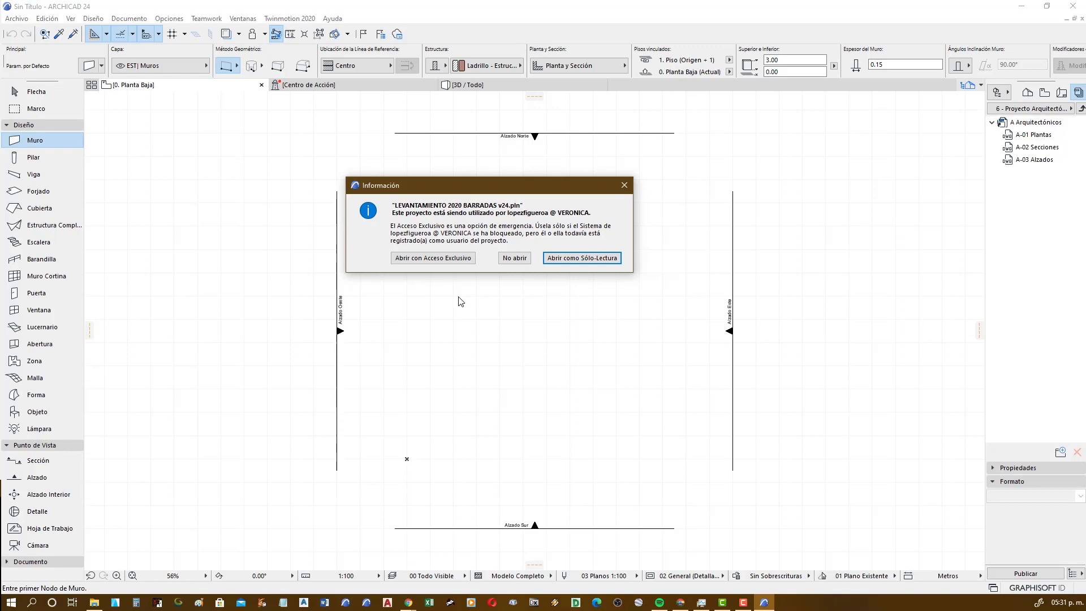
- Proceed past the in-use notice so the project opens after repair
click(587, 258)
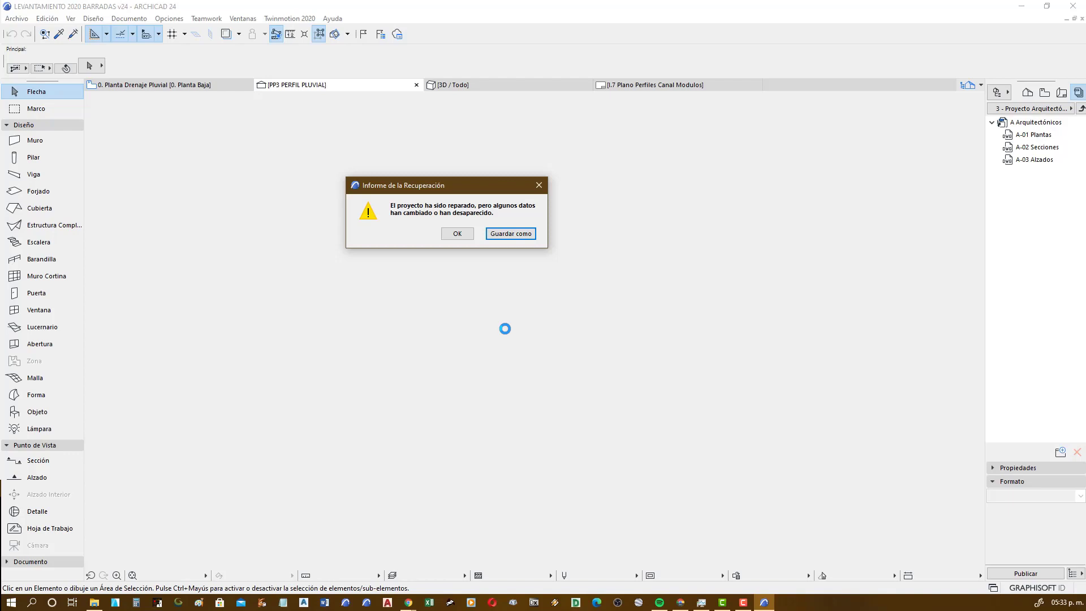
click(508, 230)
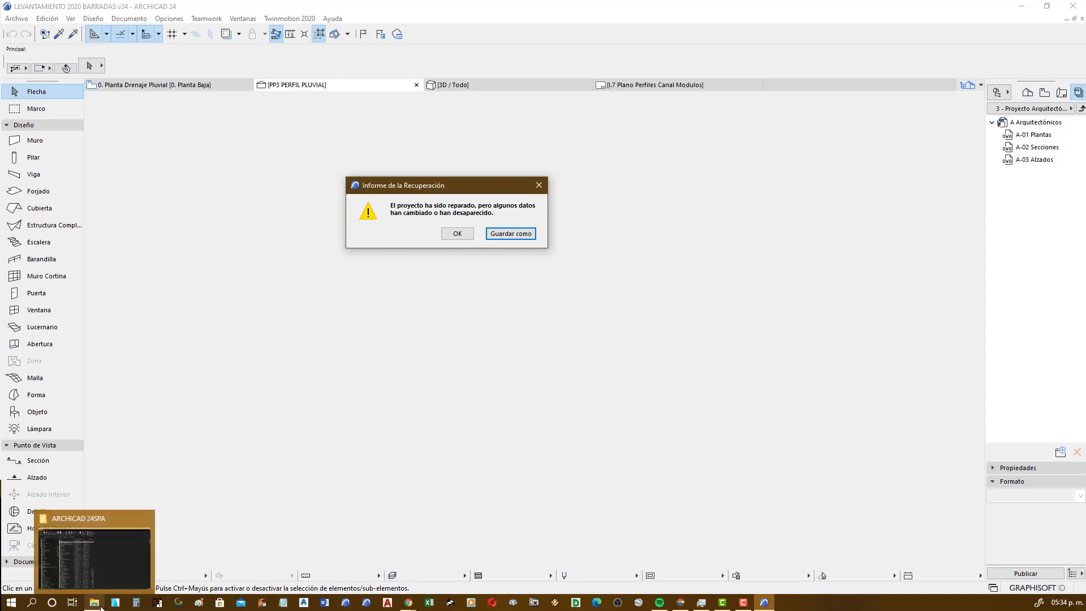
click(139, 549)
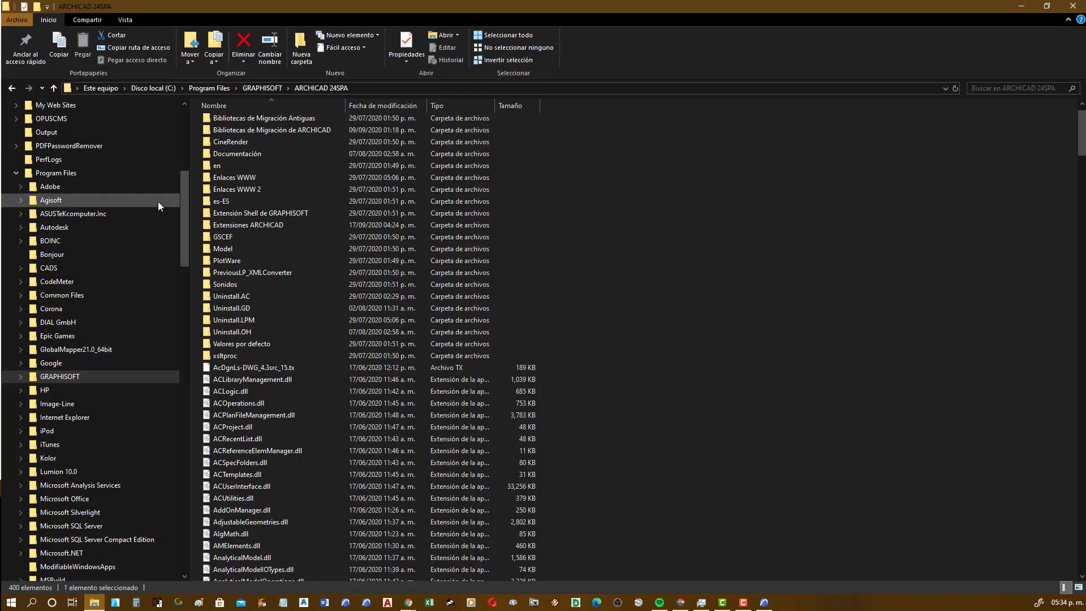
mouse_move(184, 196)
mouse_down()
mouse_move(175, 436)
mouse_move(188, 516)
mouse_up()
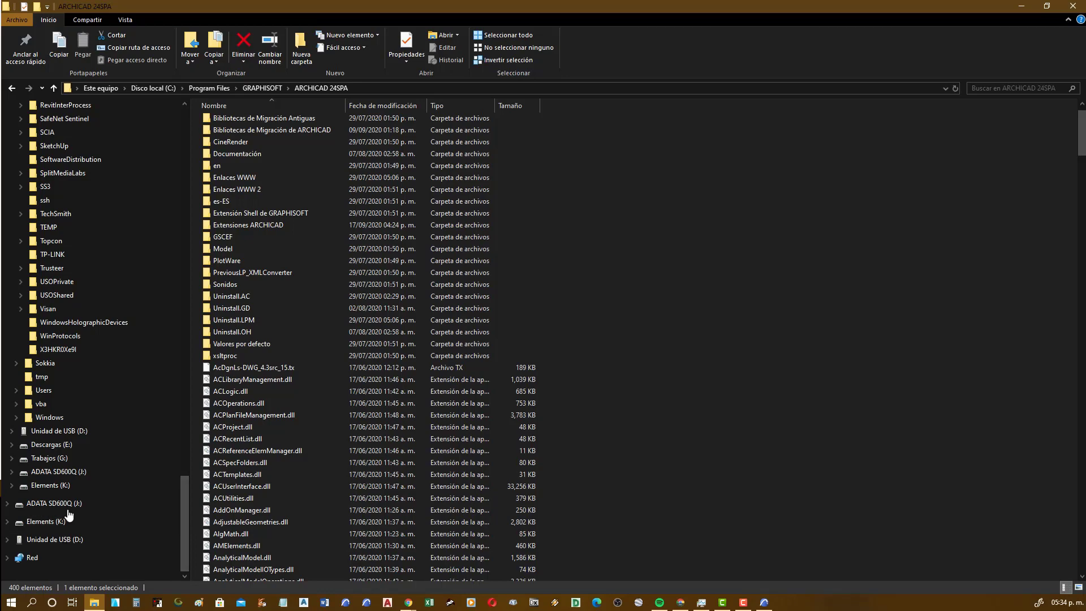
click(68, 461)
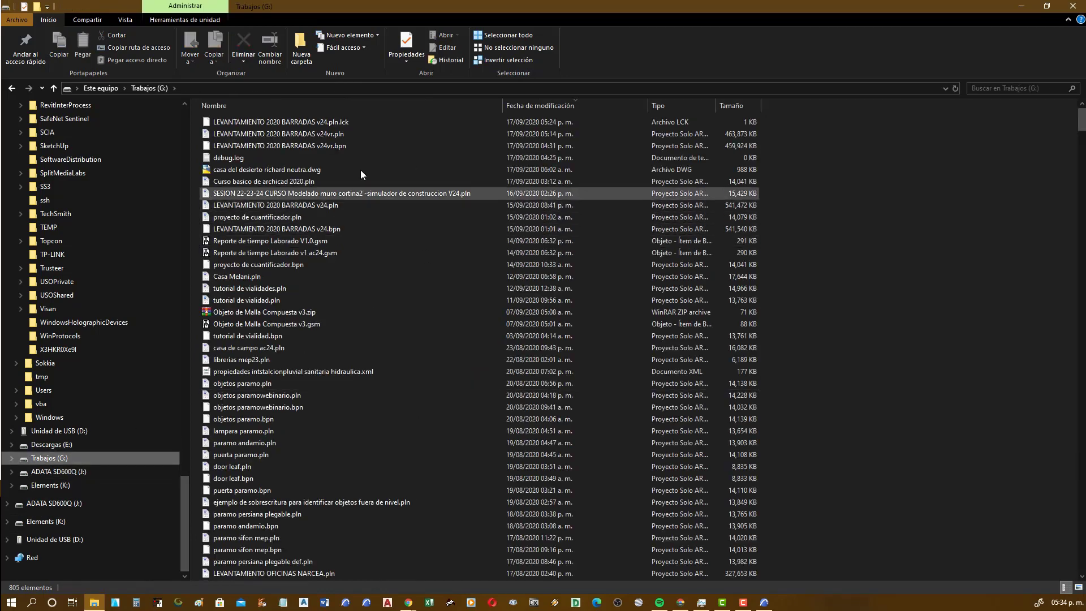
click(328, 138)
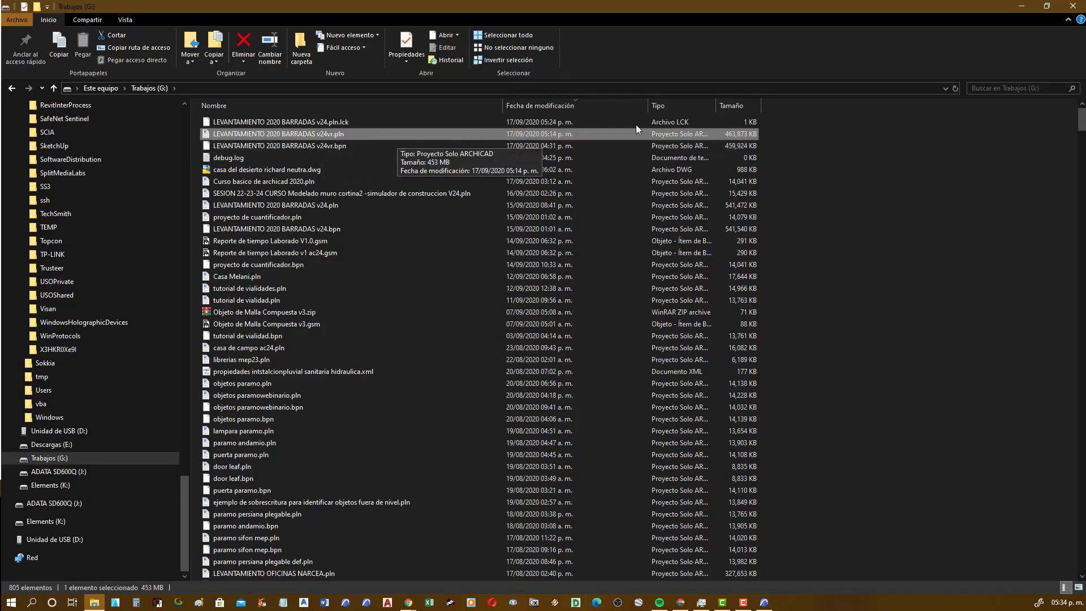
click(1027, 6)
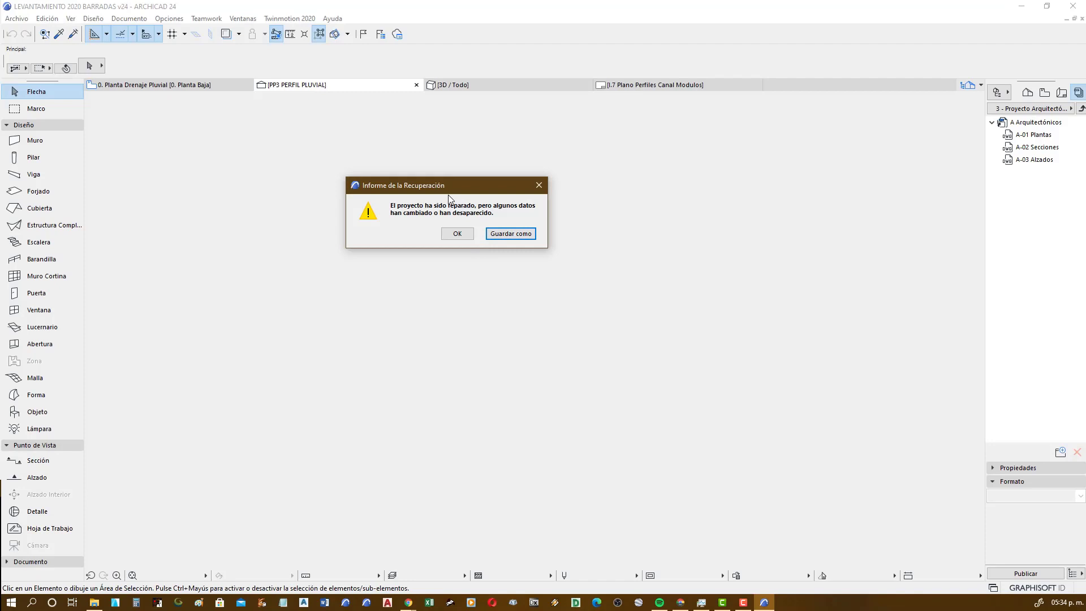
- Accept the recovery report and keep the missing extension's data
click(455, 234)
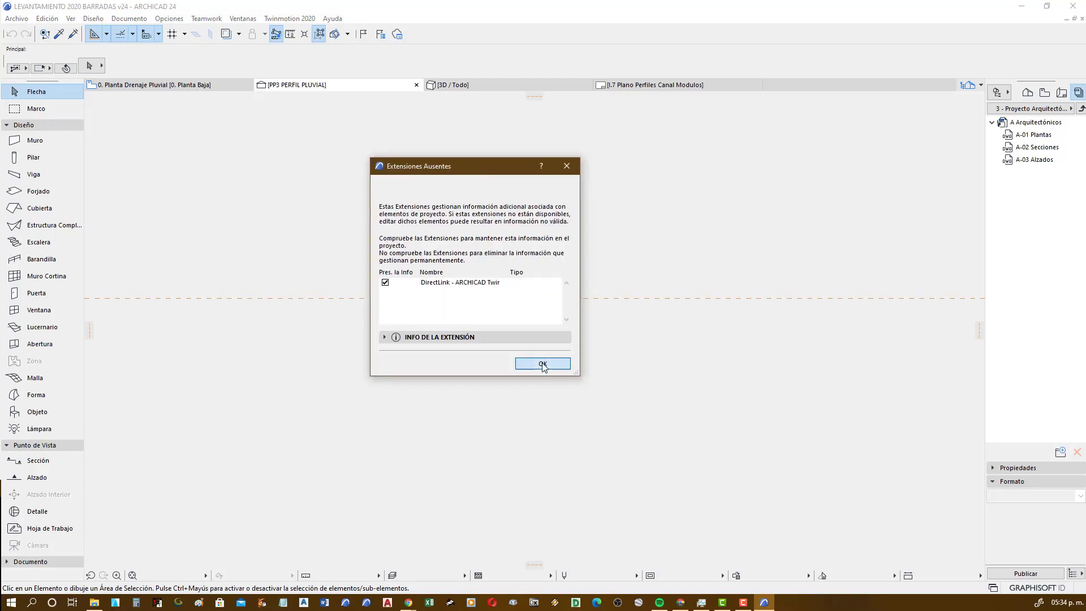
click(543, 365)
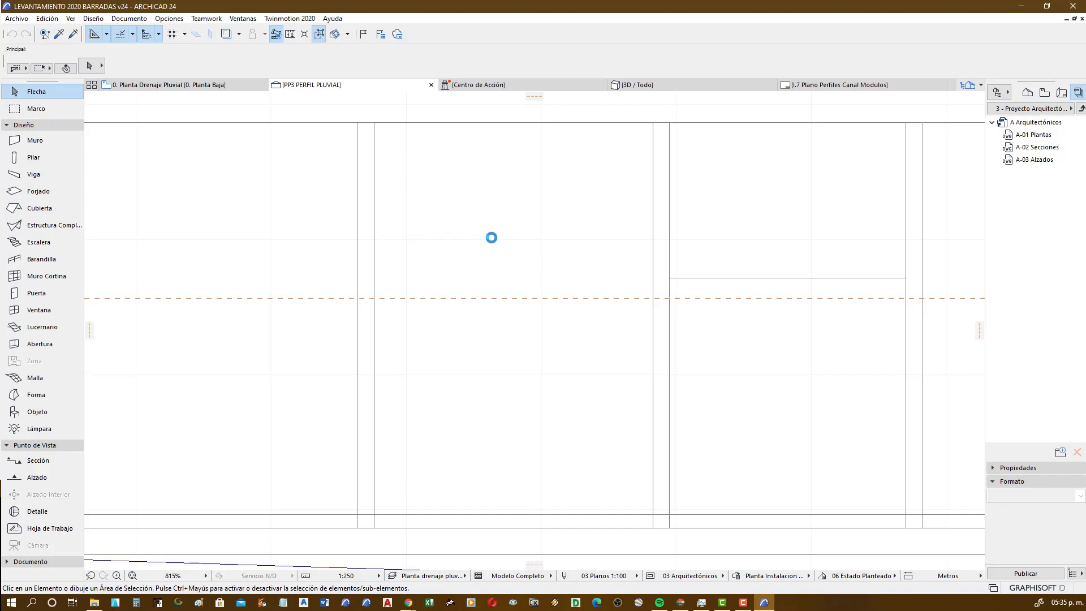
- Open the Action Center report log and highlight the 3330 elements-checked and MEP conversion lines
click(514, 84)
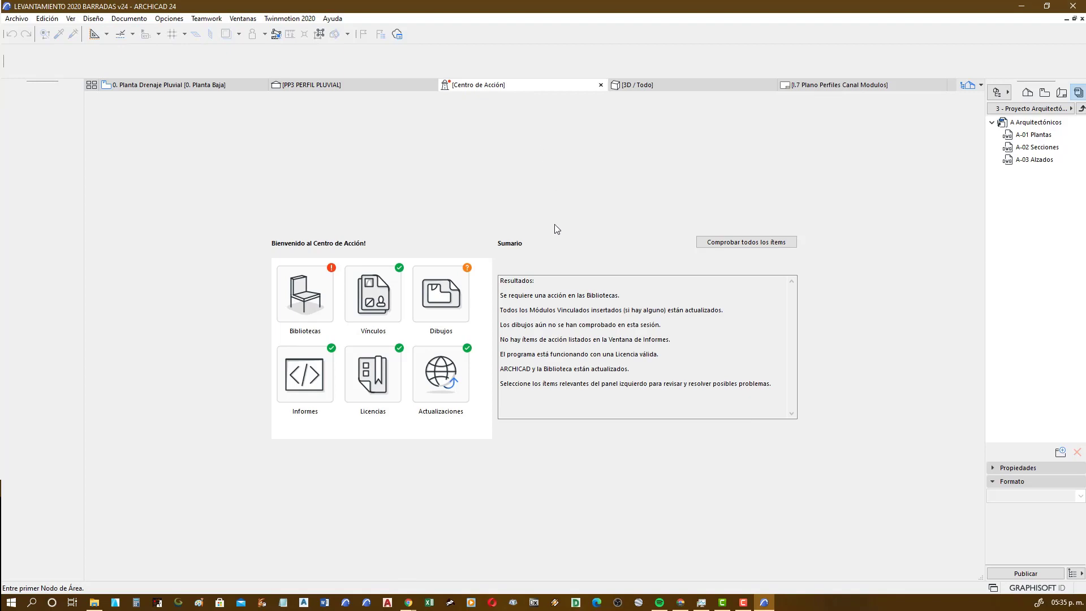
double_click(304, 383)
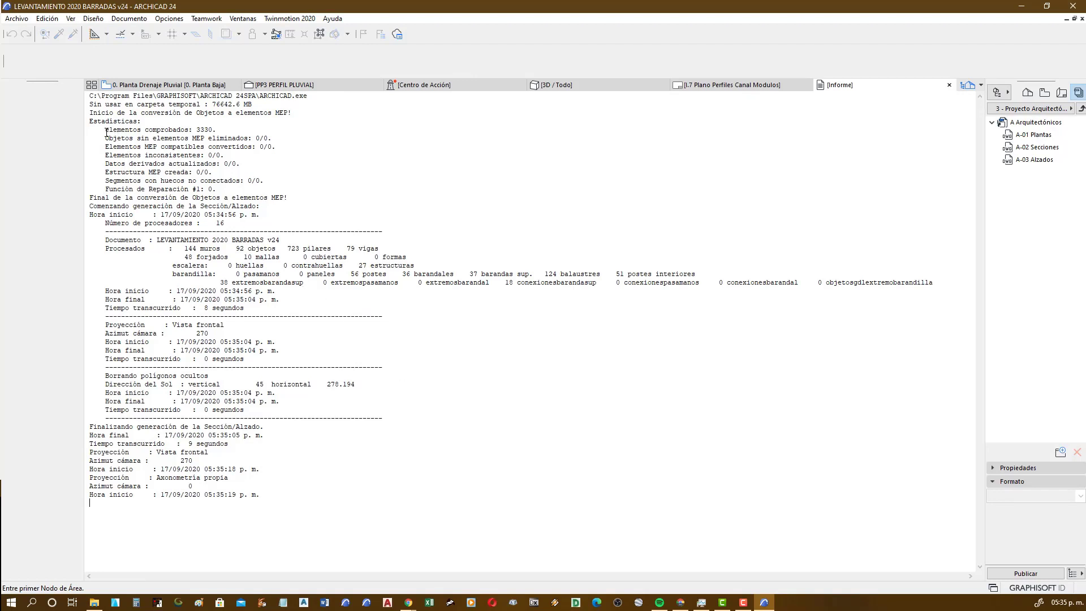
drag(91, 100, 82, 107)
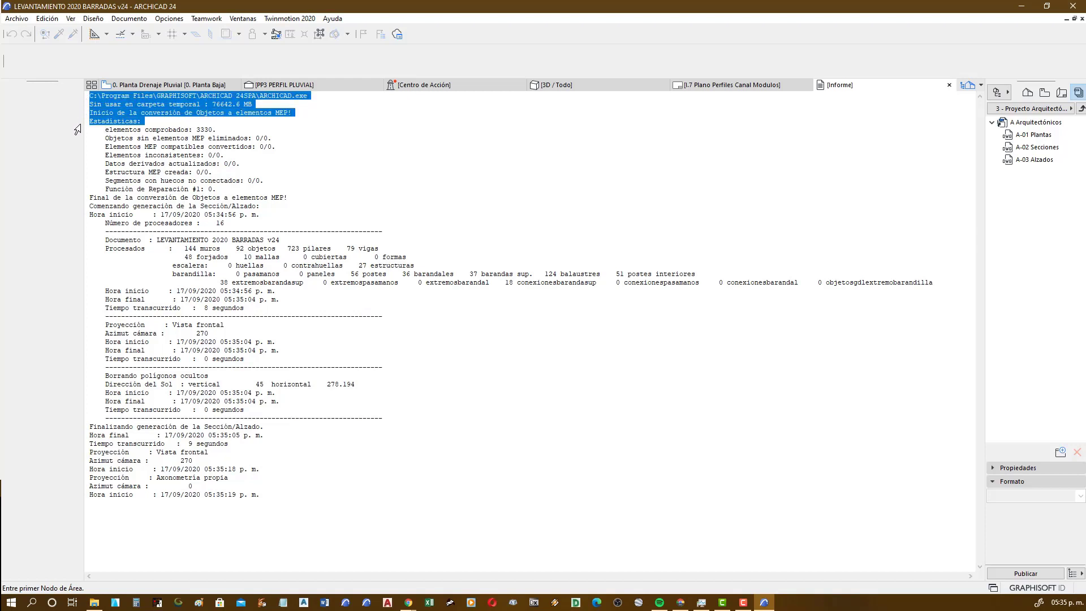
drag(82, 108, 78, 133)
drag(196, 130, 215, 128)
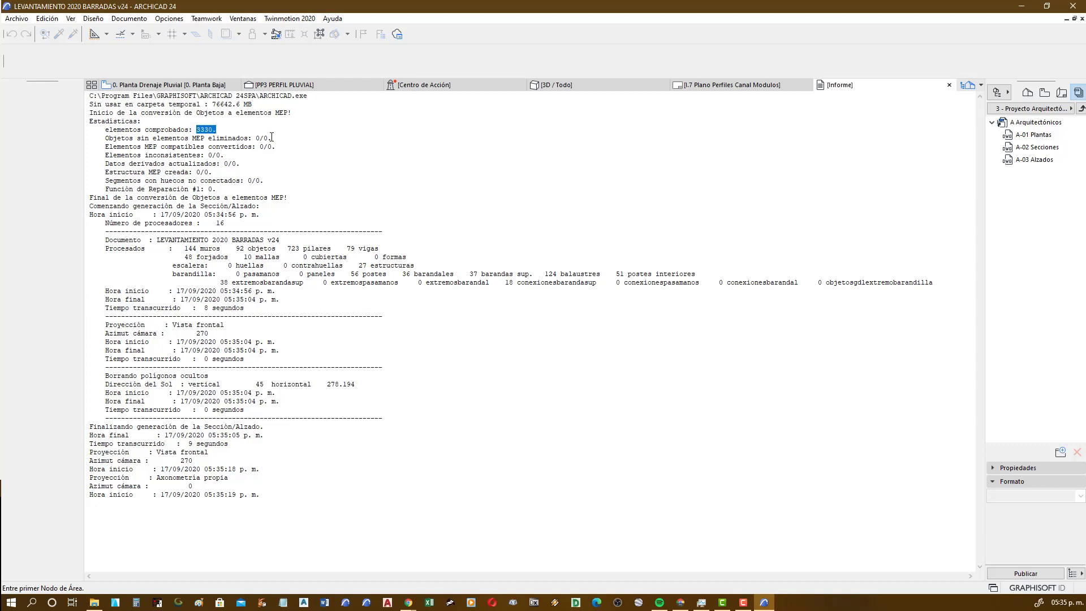
drag(274, 138, 277, 144)
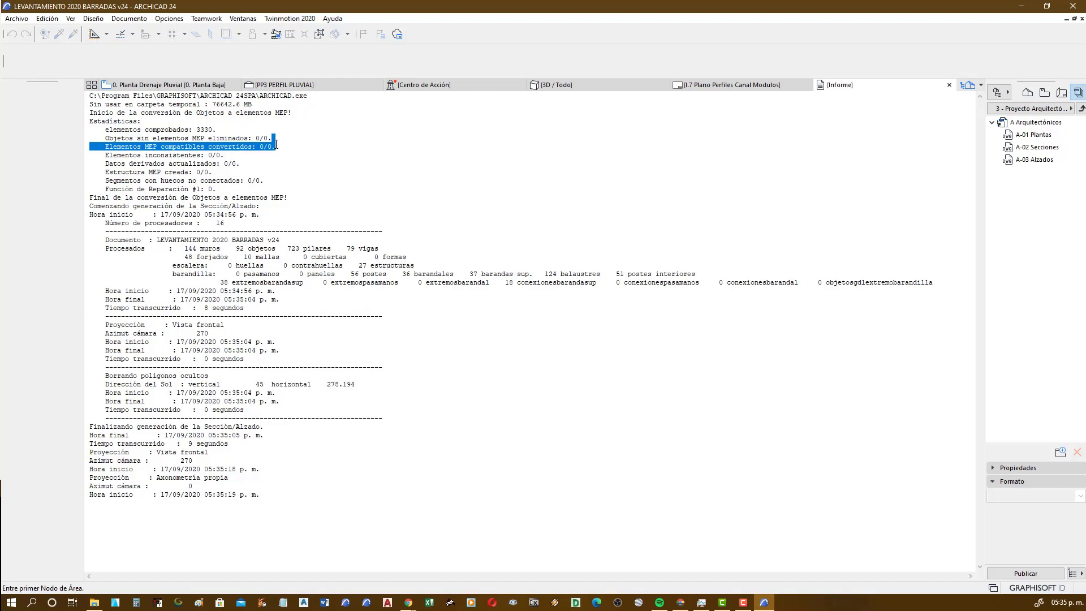
mouse_move(277, 148)
mouse_down()
mouse_move(264, 163)
mouse_move(217, 171)
mouse_move(265, 180)
mouse_up()
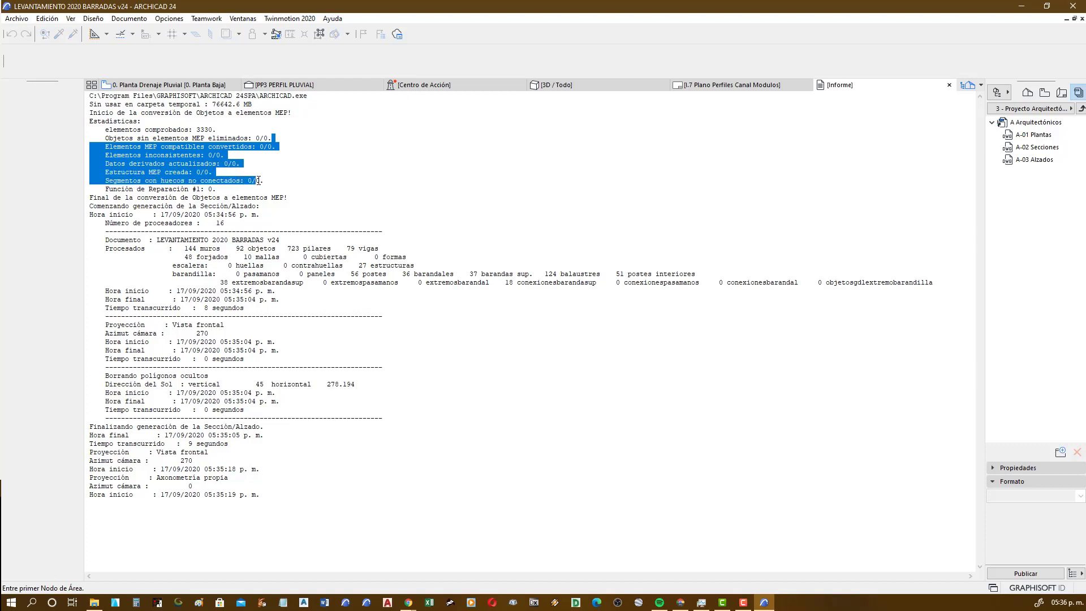
- Highlight the repair result, MEP conversion end, processor count and section generation report lines
click(193, 185)
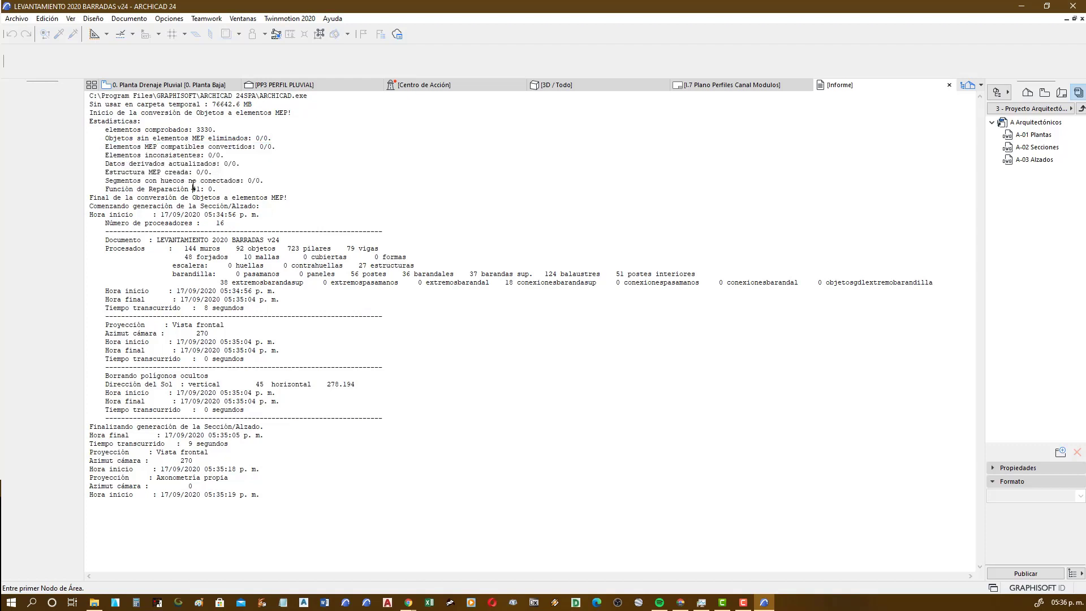
drag(140, 188, 218, 188)
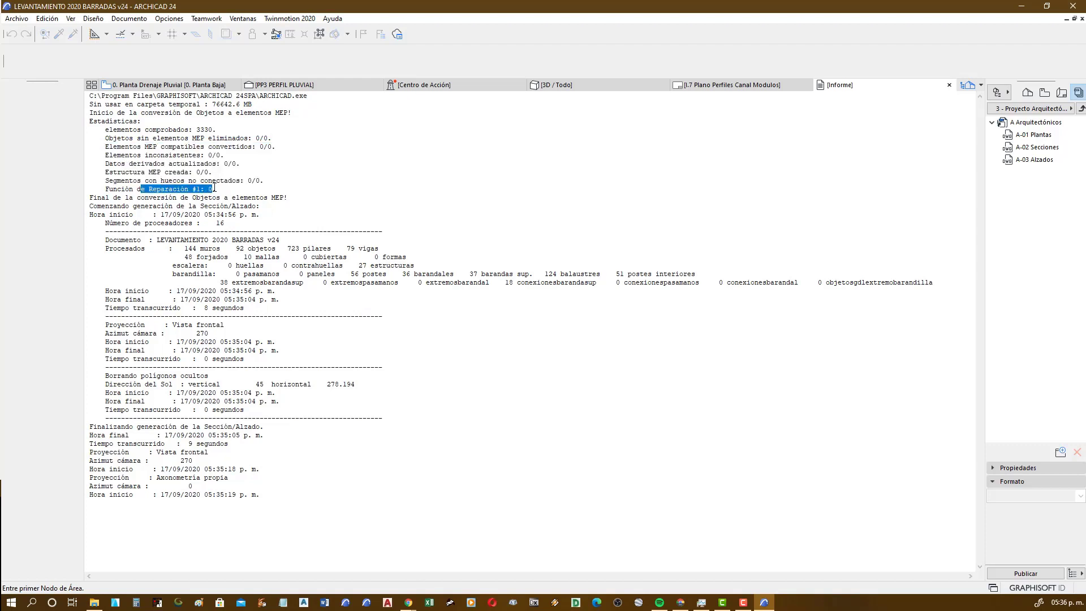
click(251, 194)
mouse_move(130, 198)
mouse_down()
mouse_move(296, 198)
mouse_move(263, 207)
mouse_up()
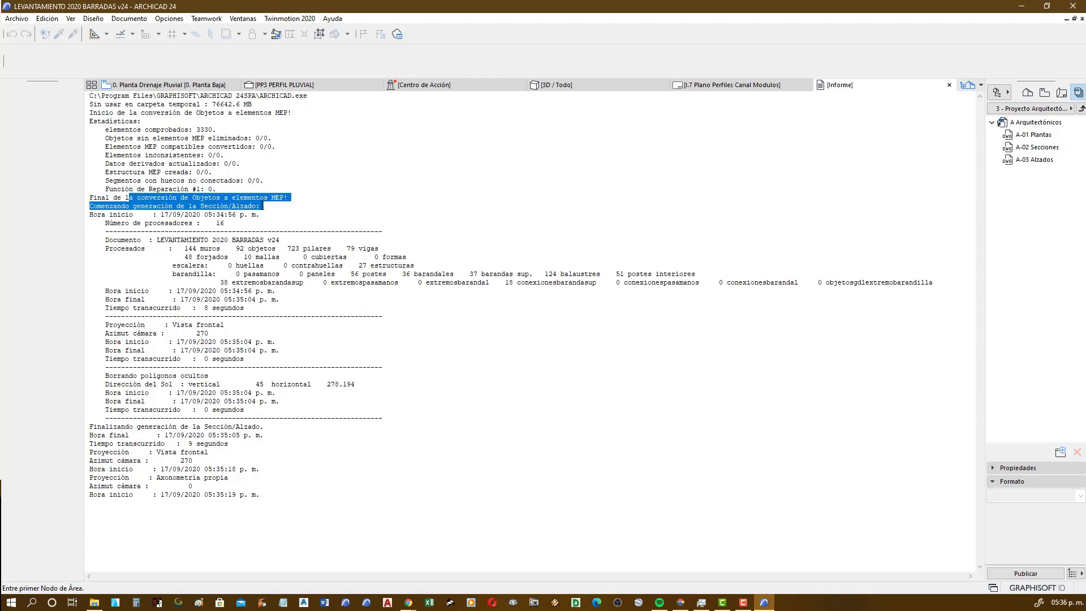
click(269, 256)
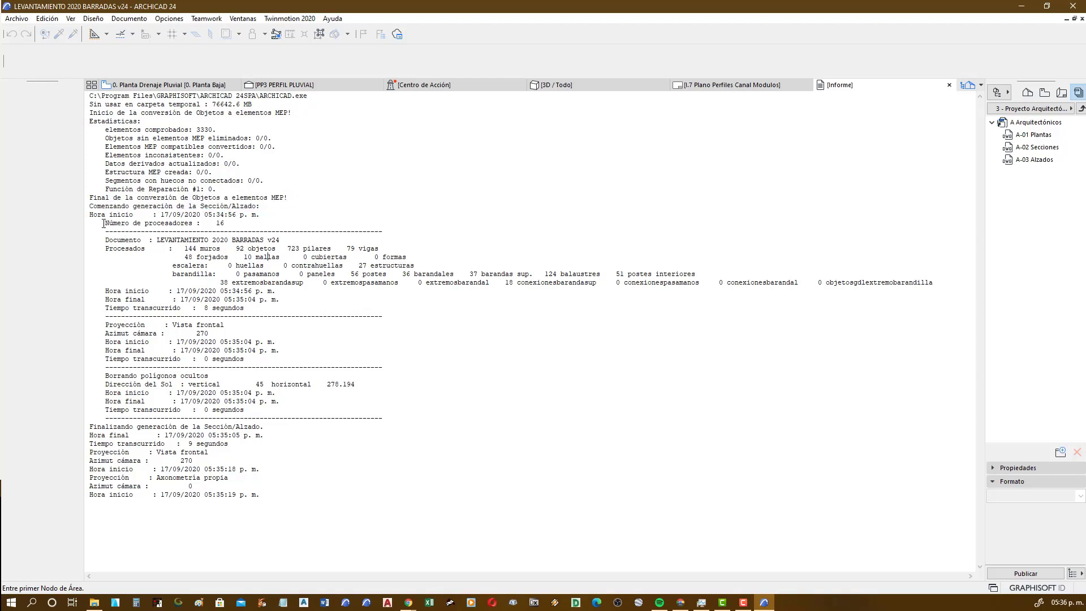
mouse_move(105, 223)
mouse_down()
mouse_move(268, 222)
mouse_move(408, 254)
mouse_move(393, 496)
mouse_up()
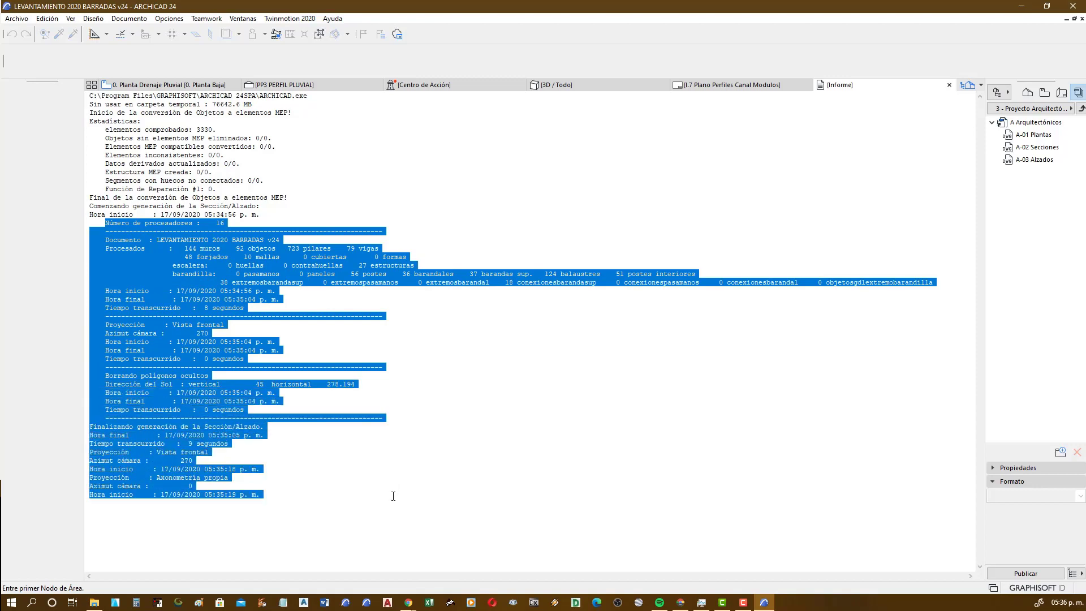
click(240, 196)
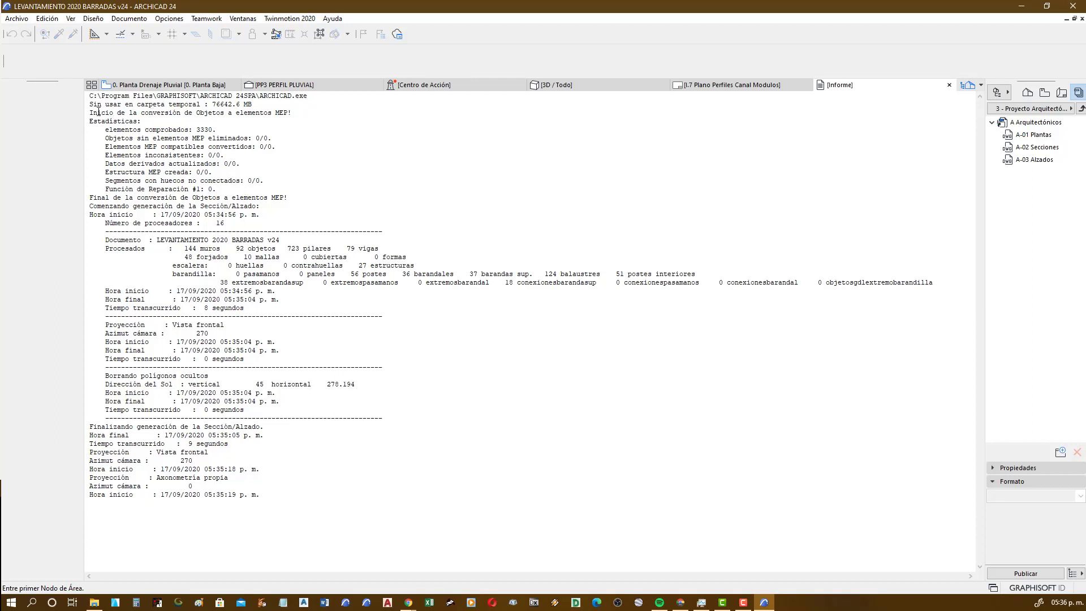
drag(85, 104, 44, 511)
- Close the report log and show the Action Center's library check results
click(232, 308)
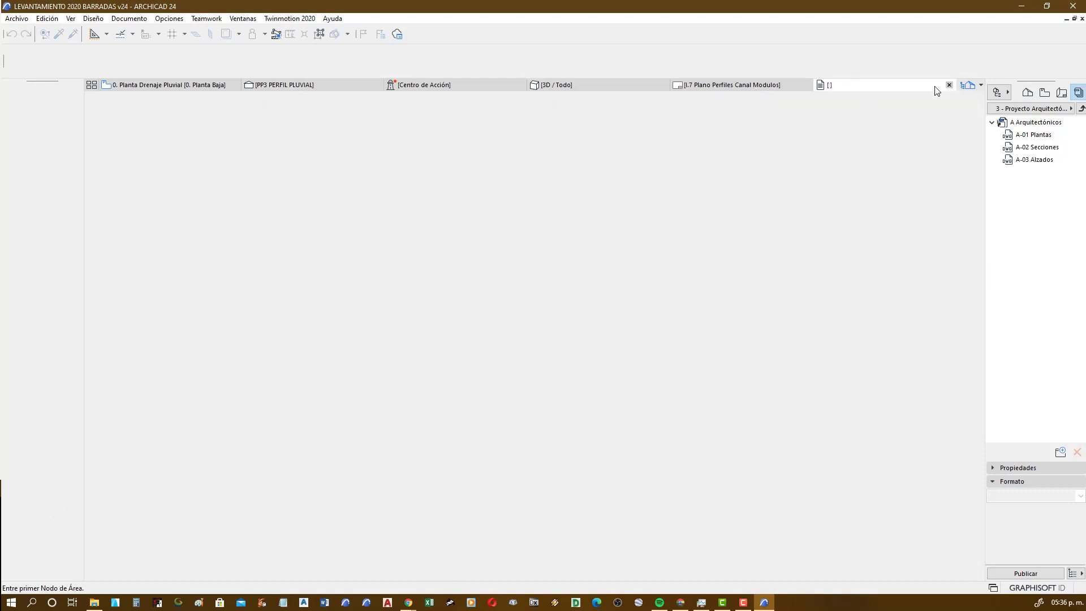
click(950, 86)
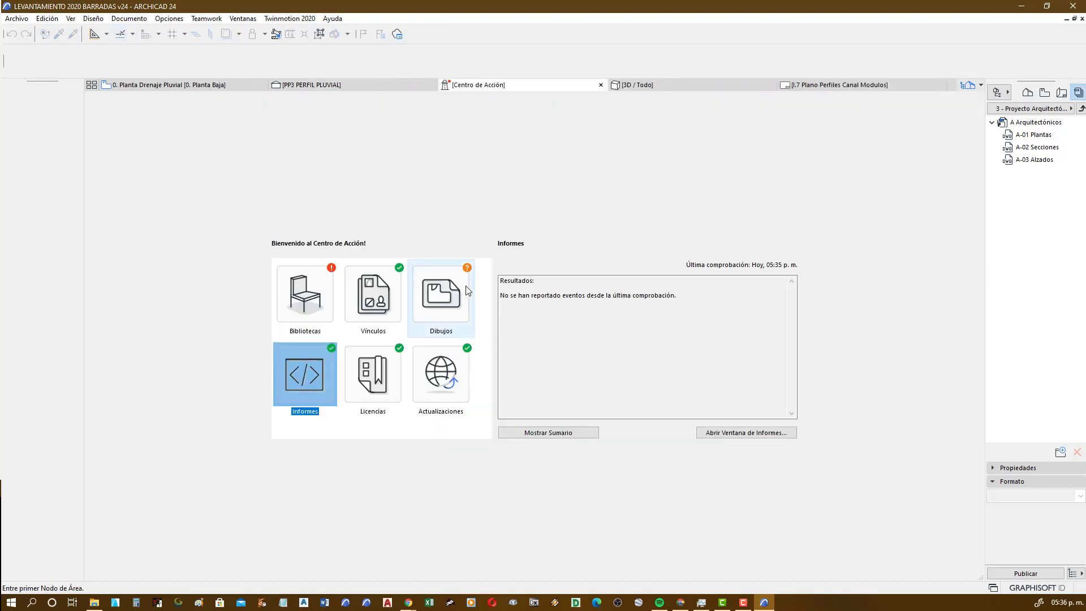
click(321, 307)
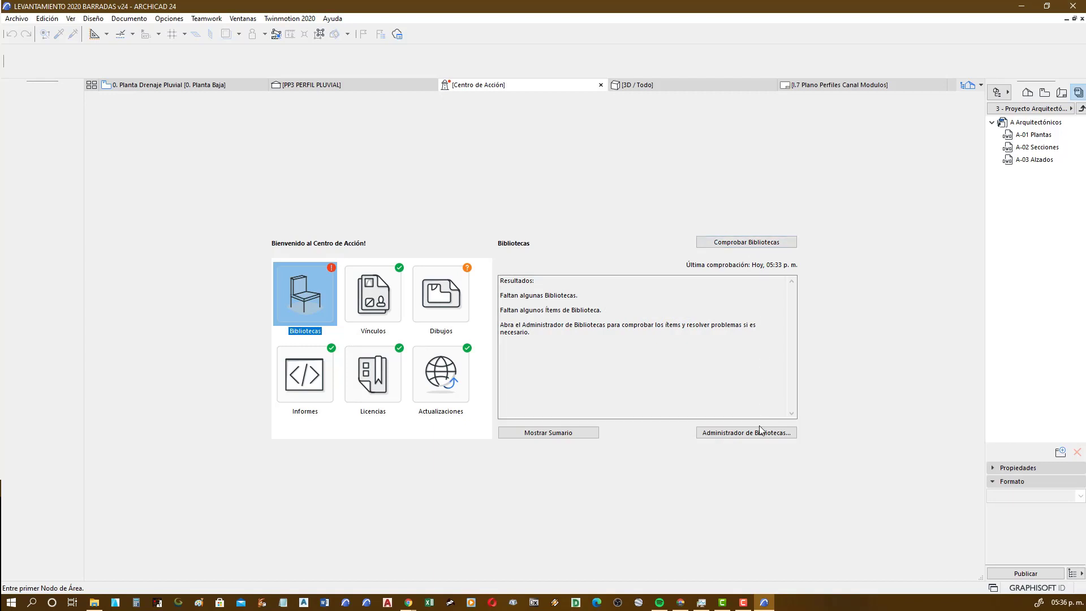
- Inspect the missing Biblioteca ARCHICAD 24 in the Library Manager, then close the Action Center
click(728, 432)
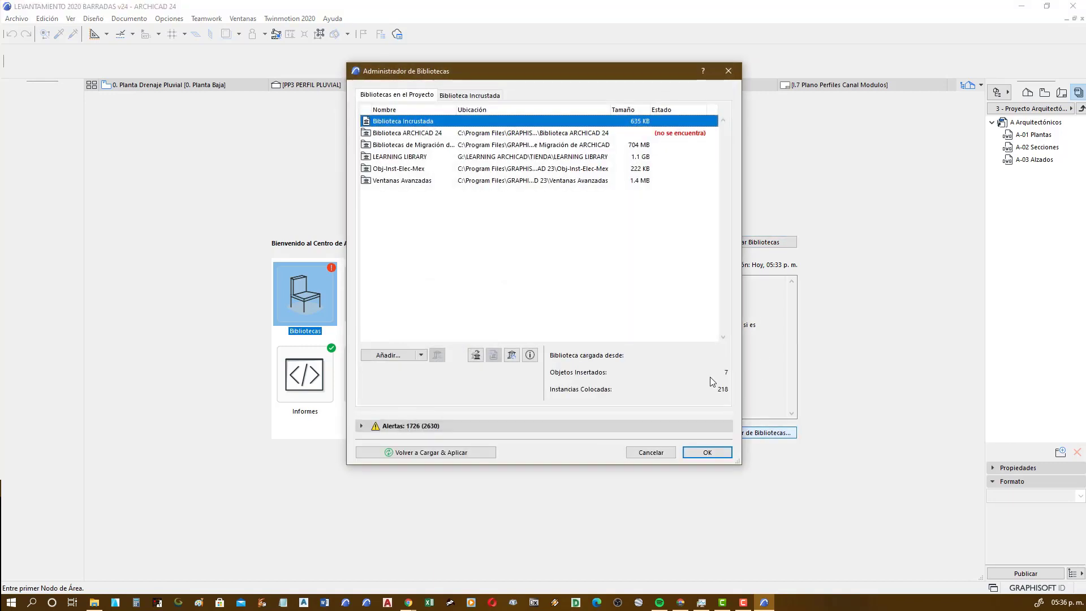
click(409, 136)
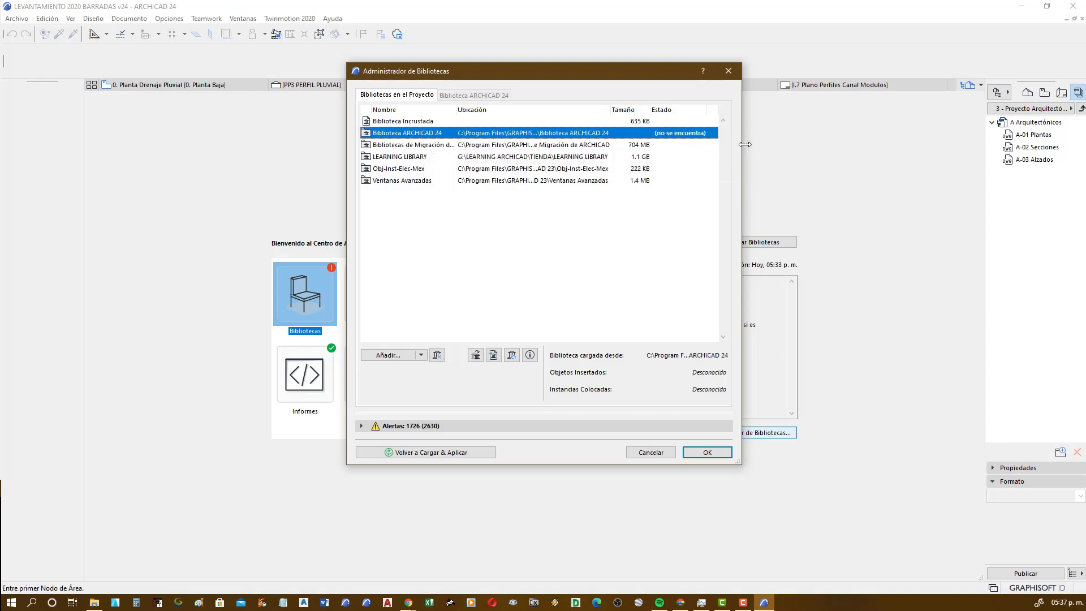
drag(746, 144, 833, 145)
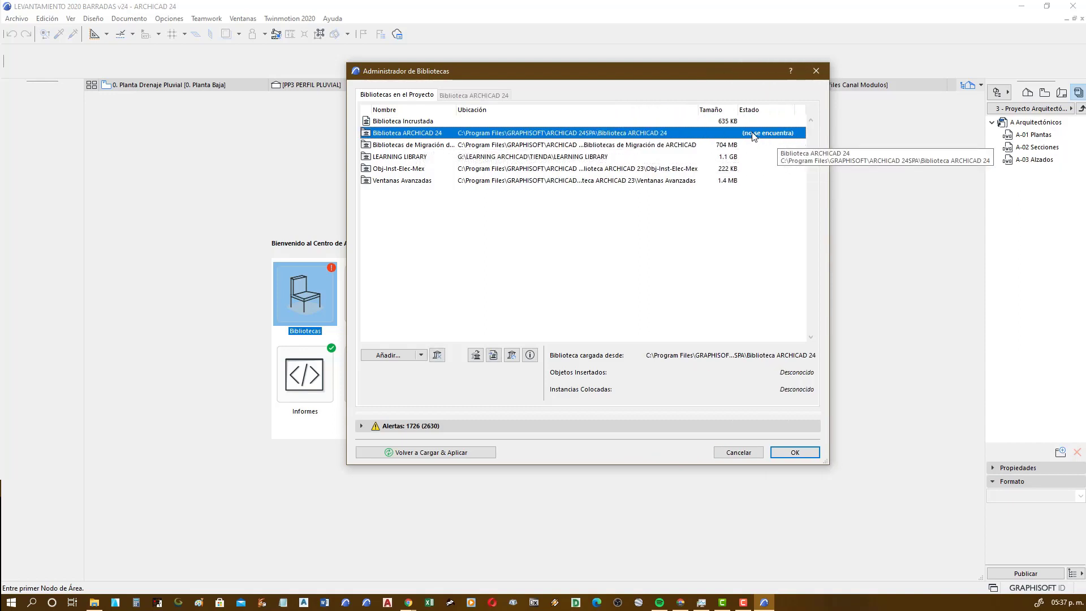
click(743, 456)
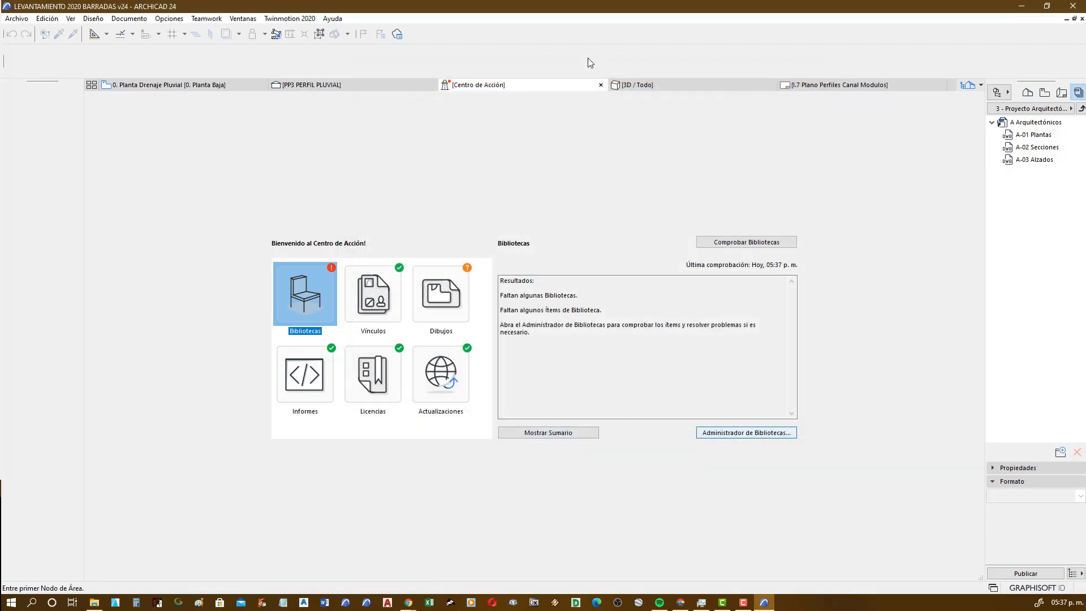
click(601, 85)
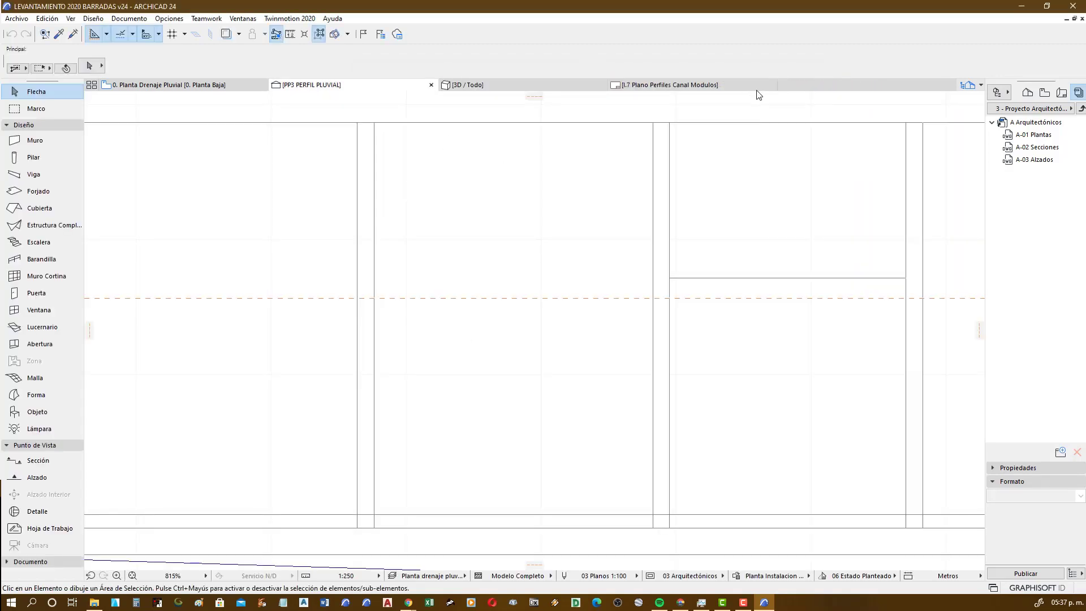
mouse_move(747, 85)
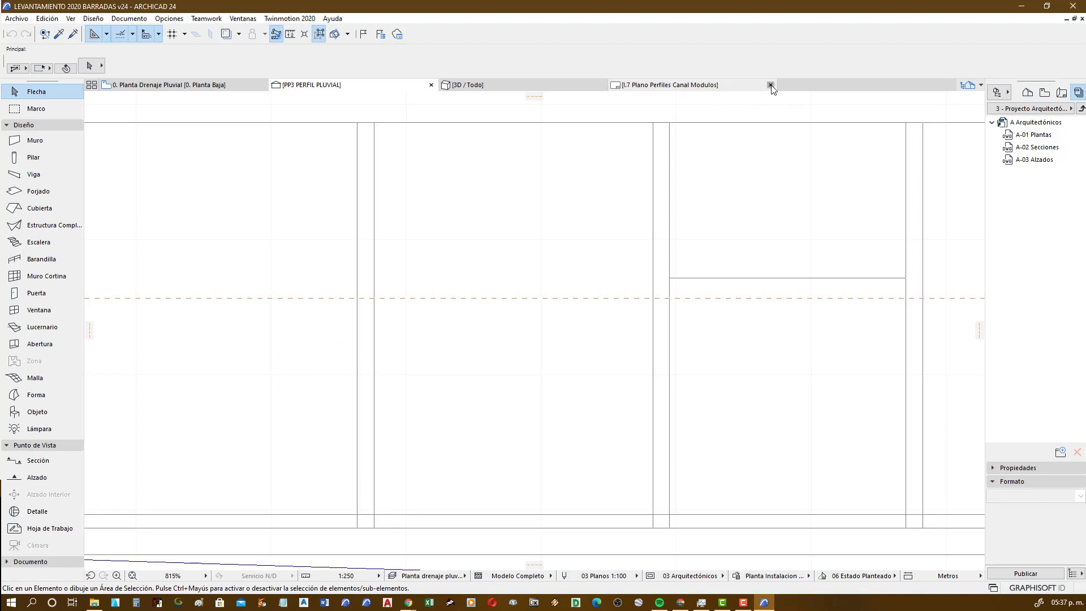
- Close the I.7, 3D / Todo and PP3 PERFIL PLUVIAL view tabs
click(771, 85)
click(600, 85)
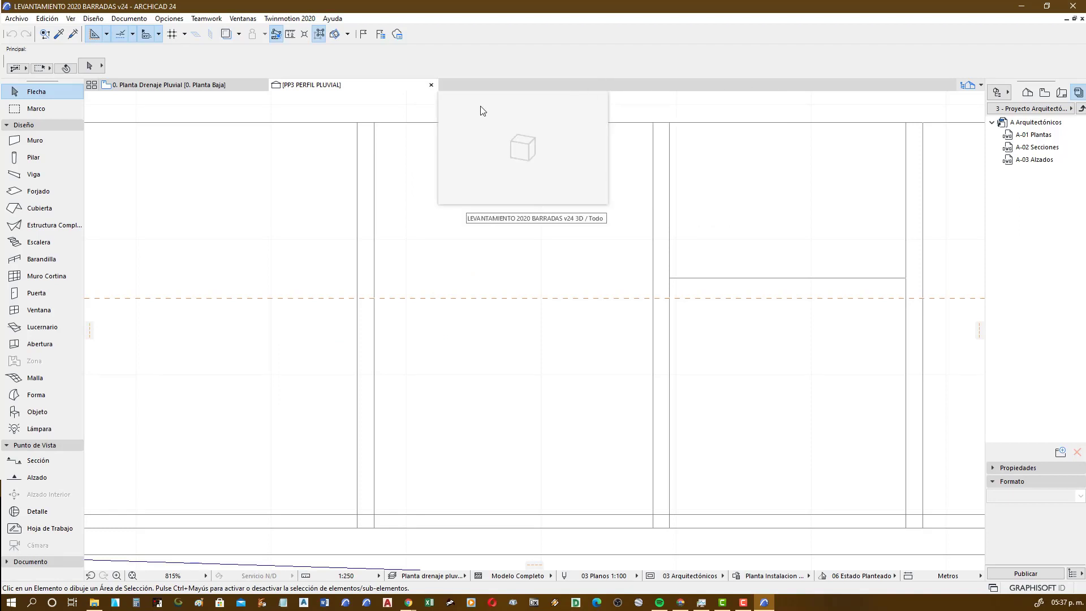
click(431, 85)
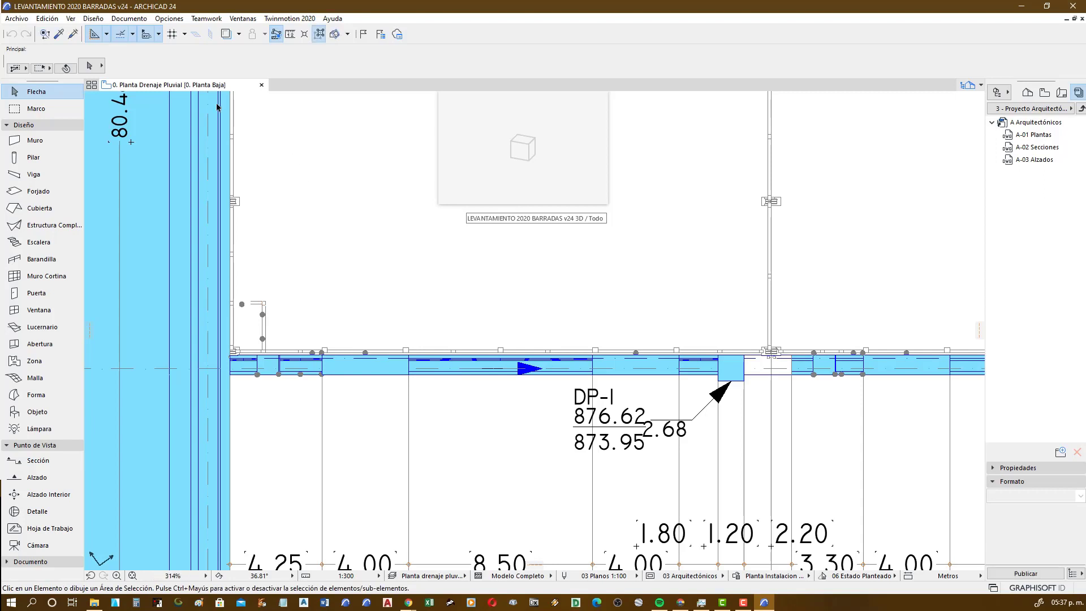
- Save the recovered project with Archivo > Guardar
click(17, 18)
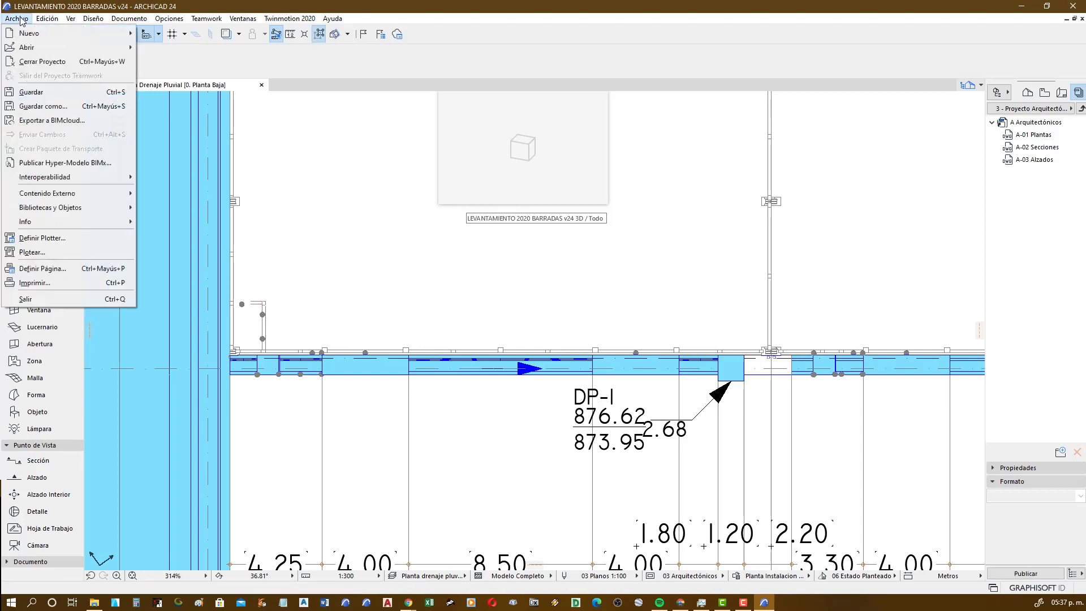
click(61, 94)
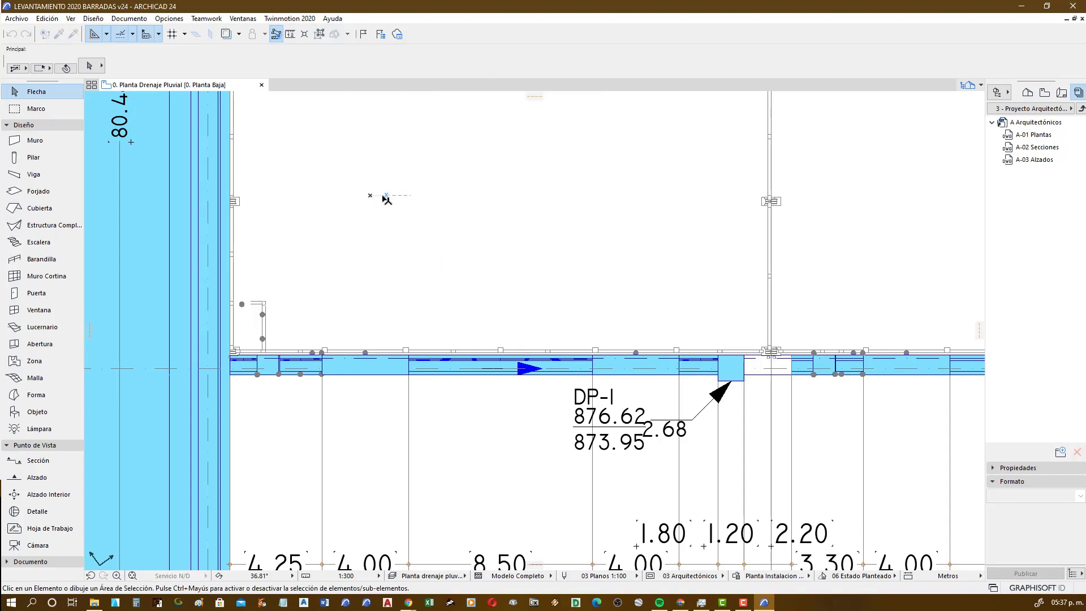
middle_drag(382, 199, 389, 202)
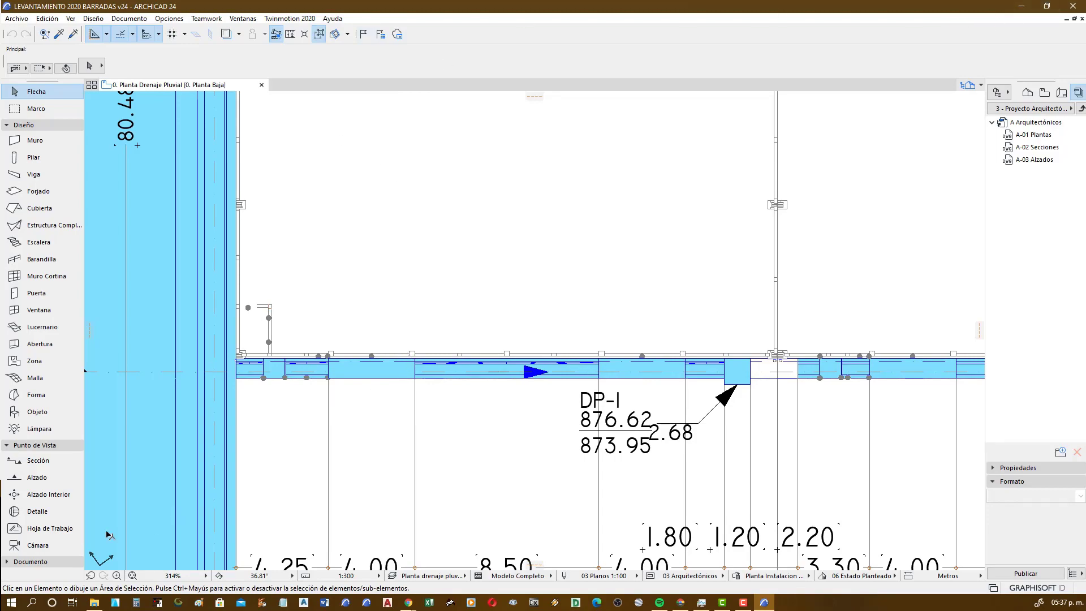
- Navigate File Explorer to Program Files > GRAPHISOFT > ARCHICAD 24SPA
click(94, 604)
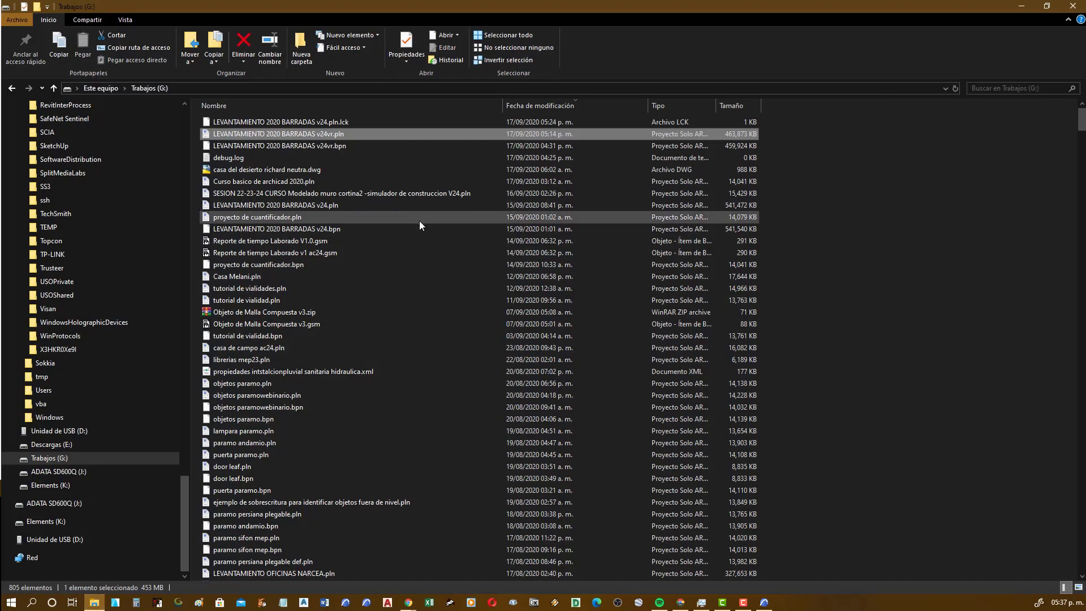
drag(183, 497, 185, 197)
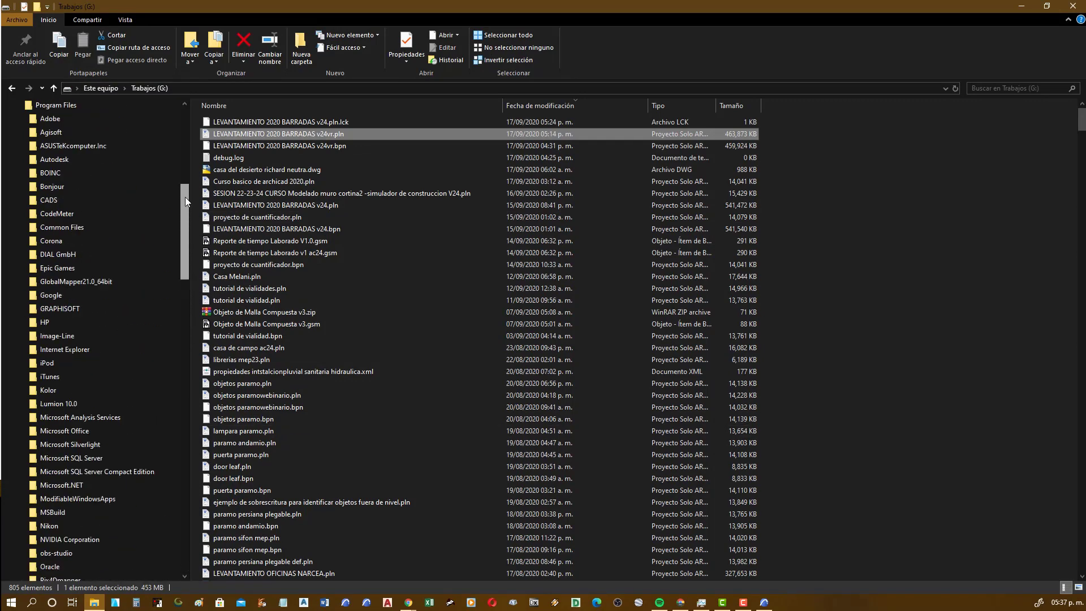
click(80, 377)
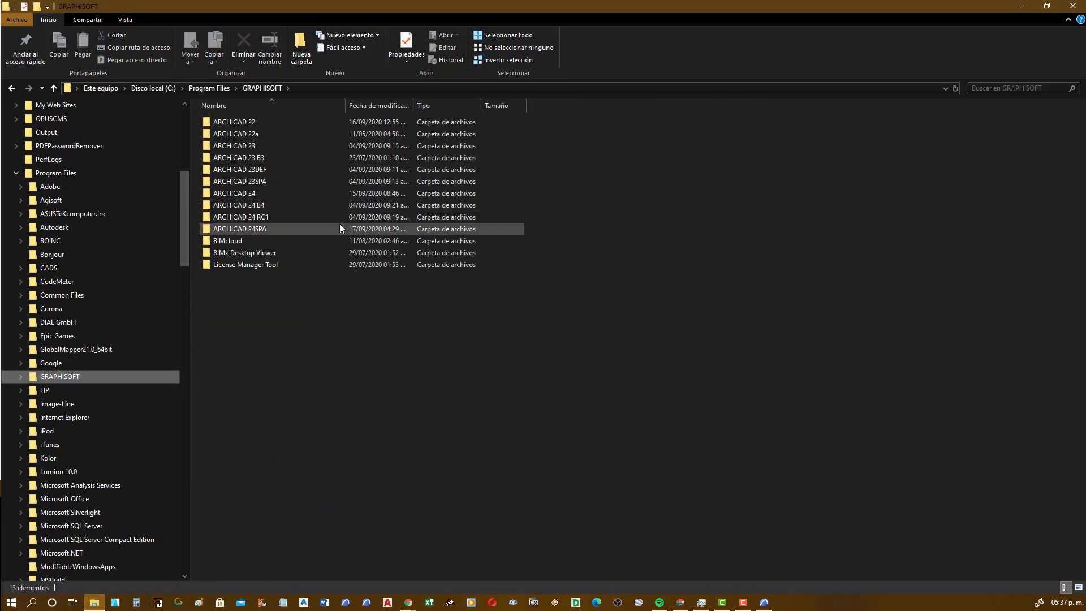
double_click(252, 229)
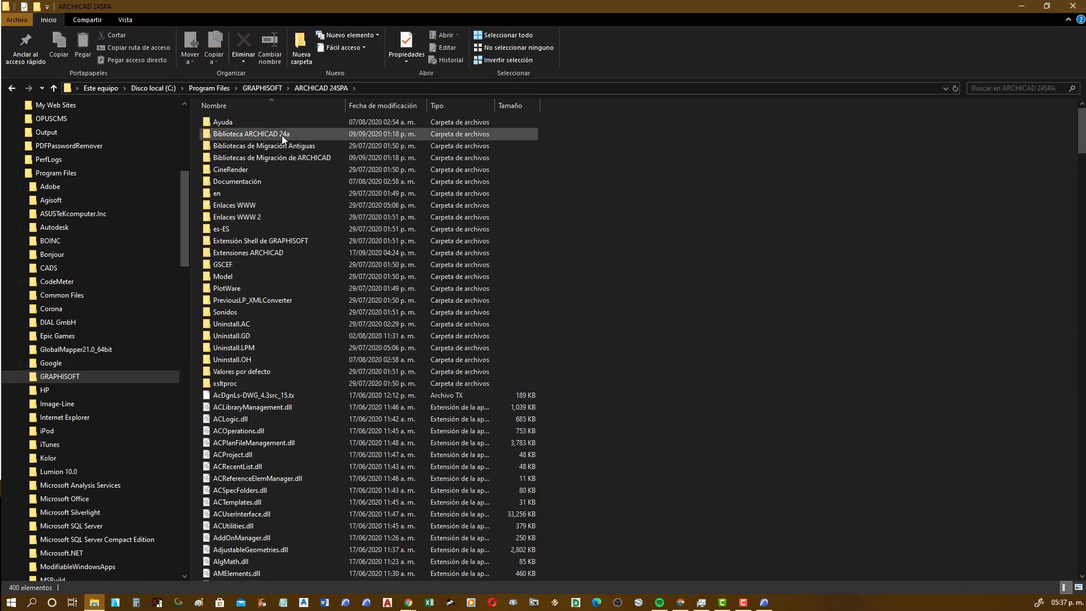
- Rename 'Biblioteca ARCHICAD 24a' to 'Biblioteca ARCHICAD 24' and minimize Explorer
click(290, 137)
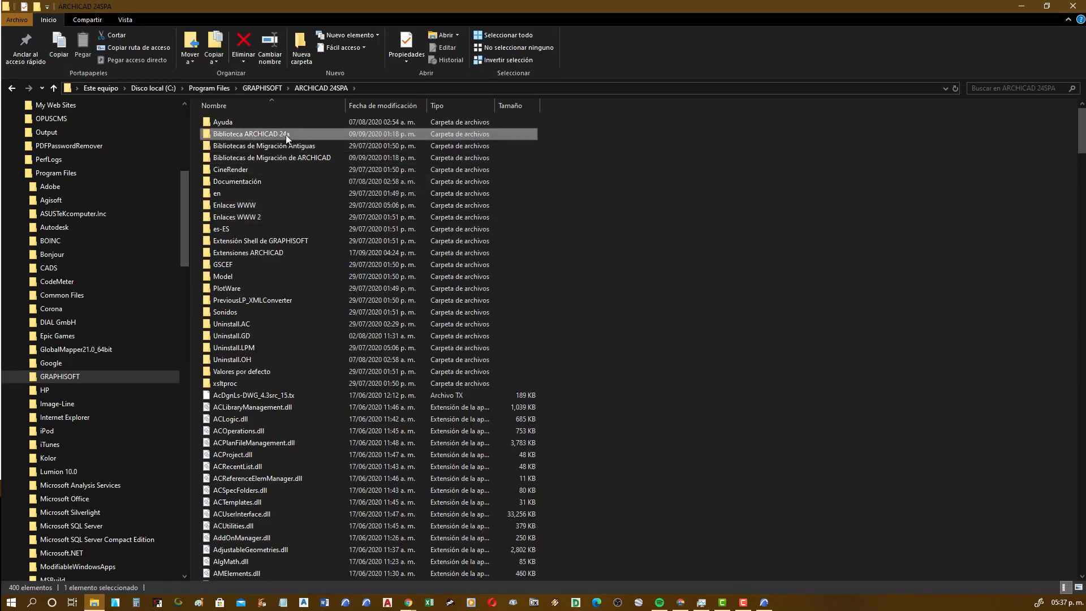
click(286, 134)
drag(286, 134, 304, 136)
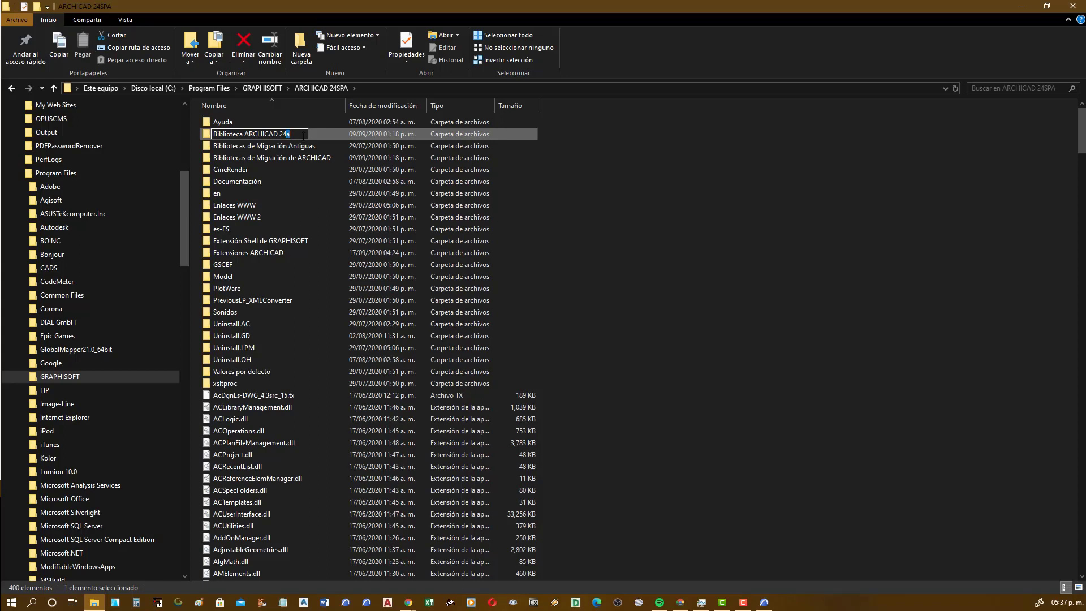
key(BackSpace)
click(582, 184)
click(1025, 5)
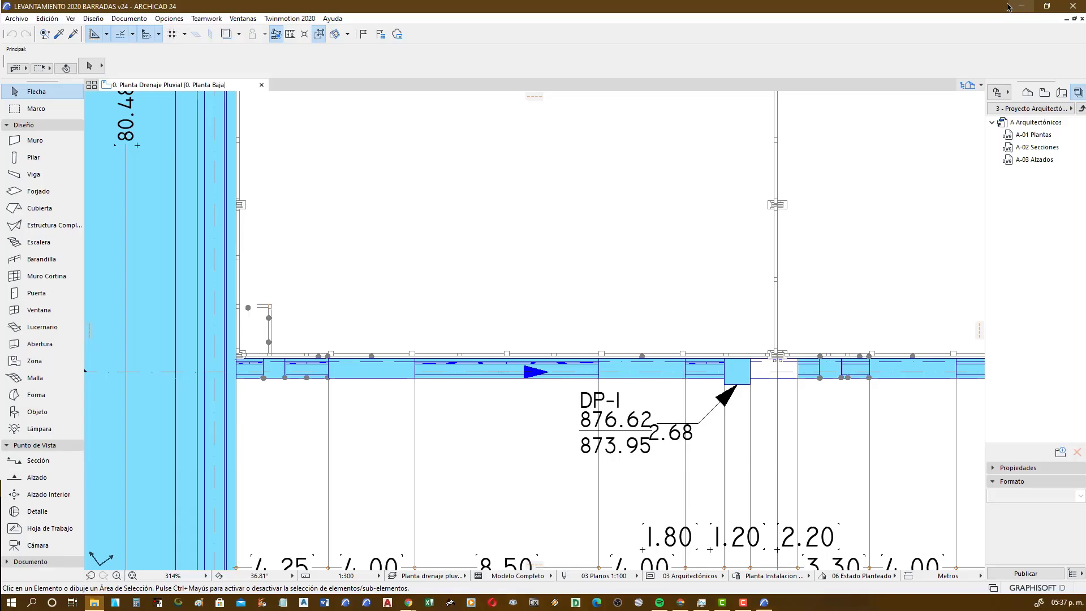
- Reload and apply the project libraries in the Library Manager, then confirm with OK
click(17, 18)
mouse_move(51, 207)
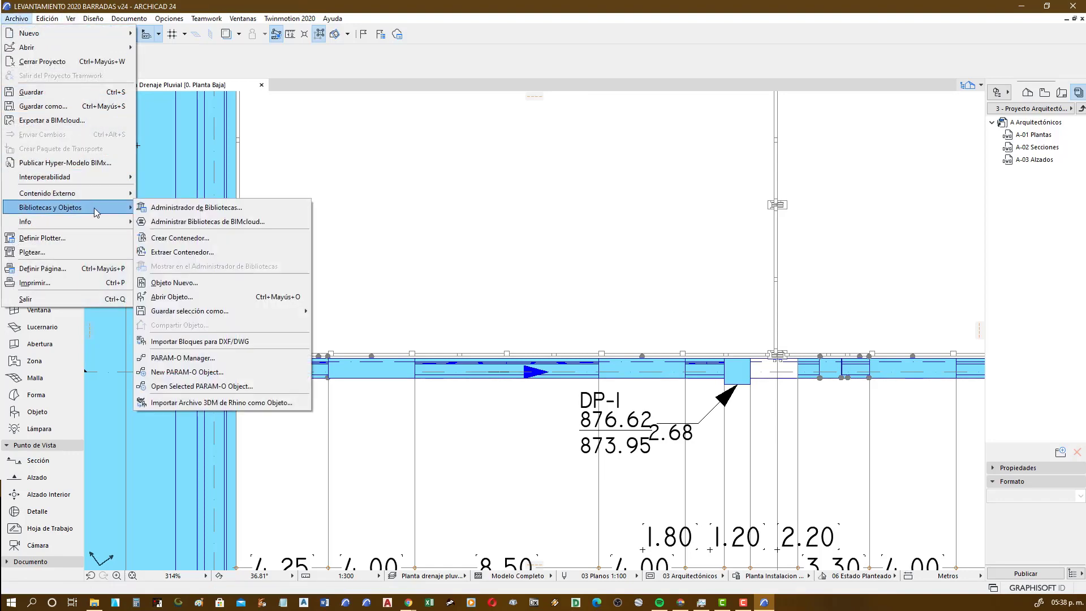
click(195, 210)
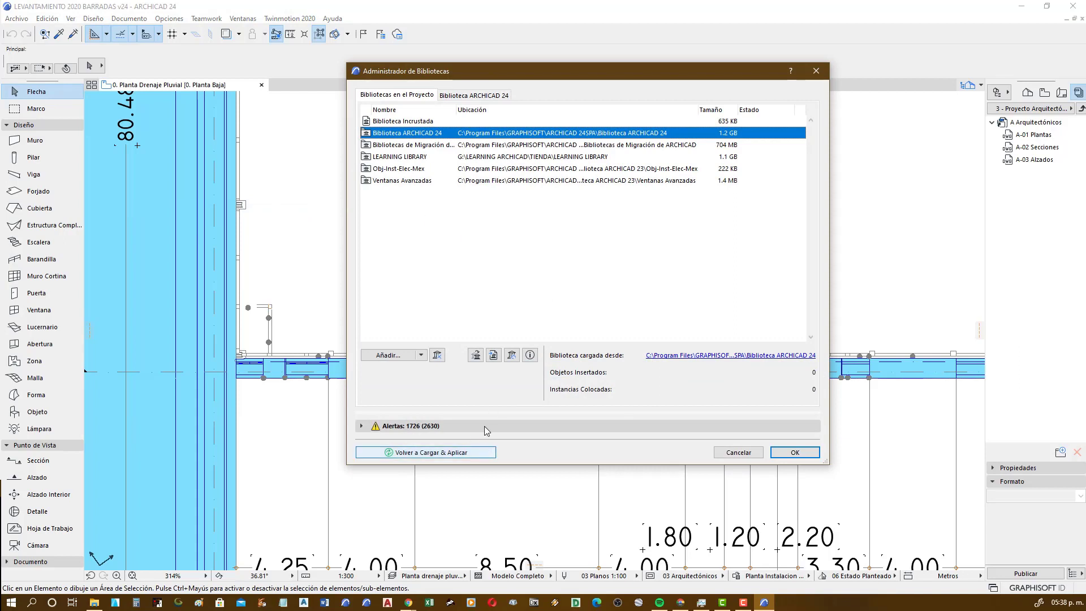
click(455, 453)
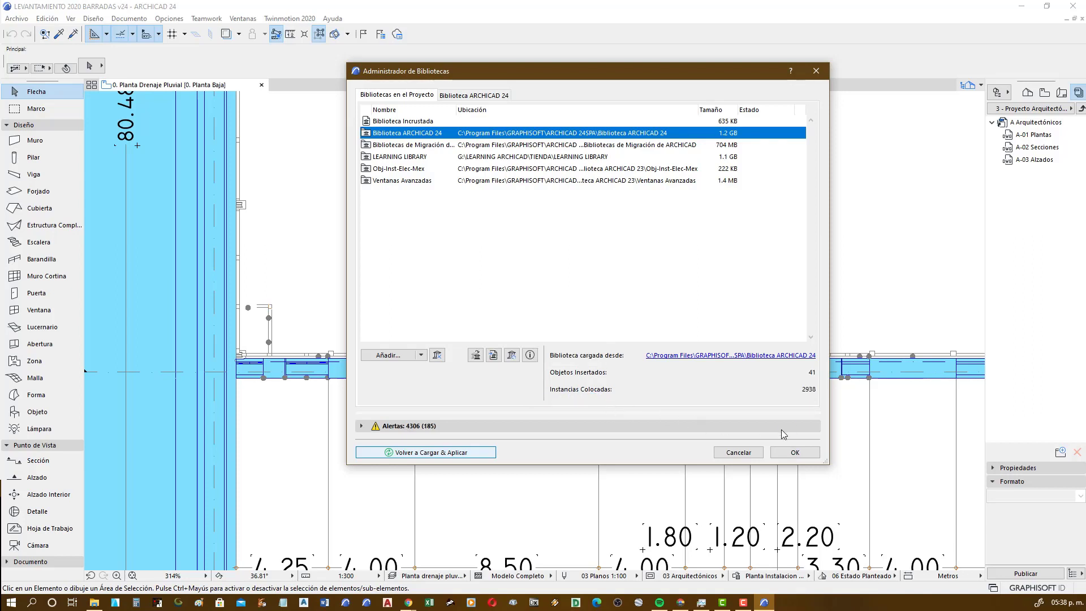
click(793, 453)
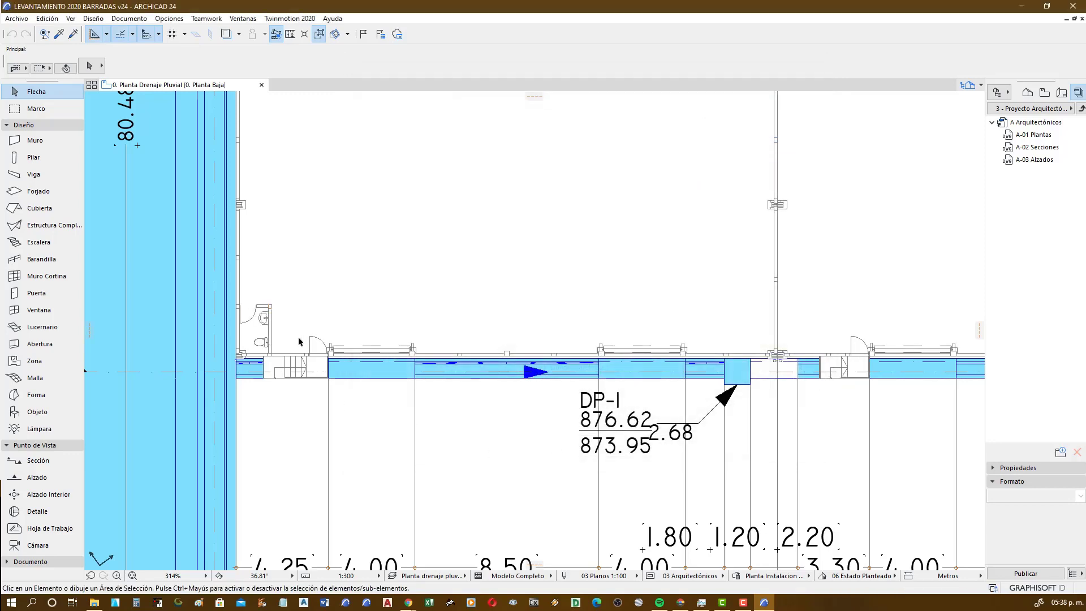
- Zoom out to the drainage line, save the project, and close it
scroll(623, 399, down, 3)
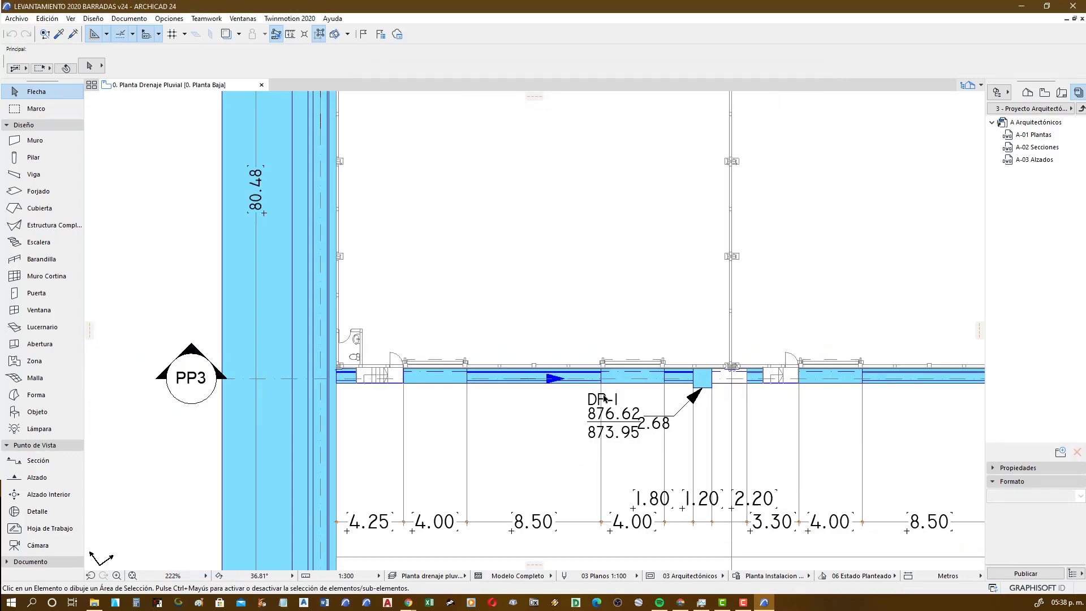
scroll(617, 430, down, 2)
middle_drag(614, 467, 410, 415)
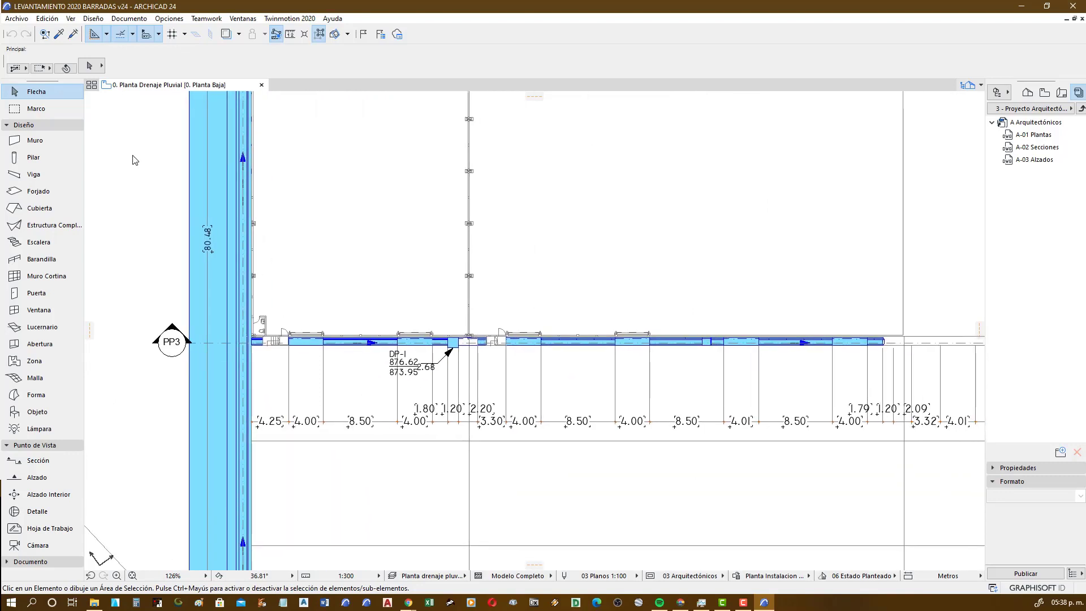
click(16, 19)
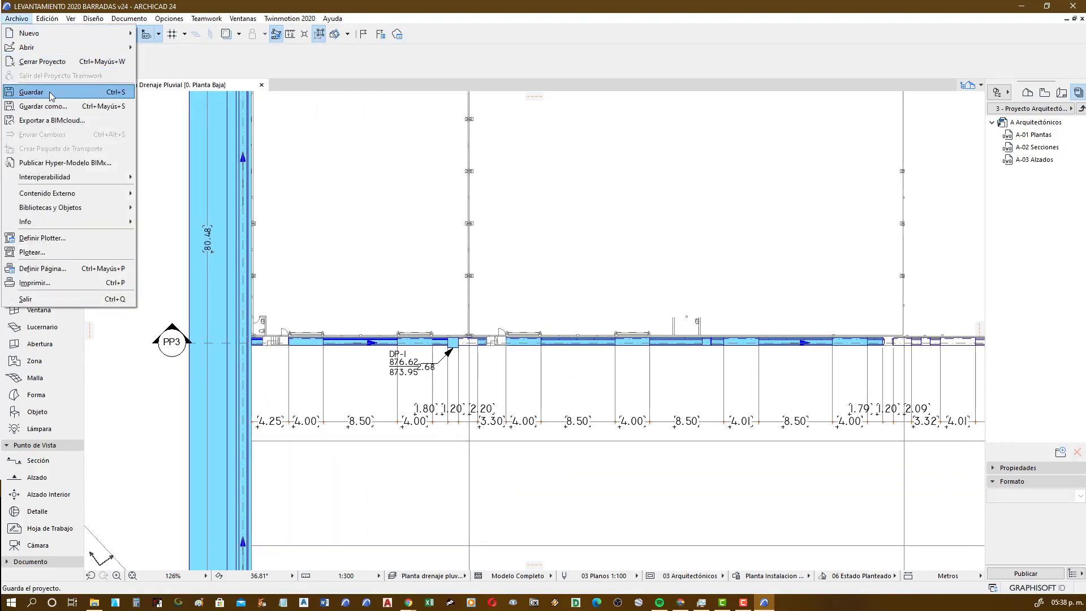
click(34, 83)
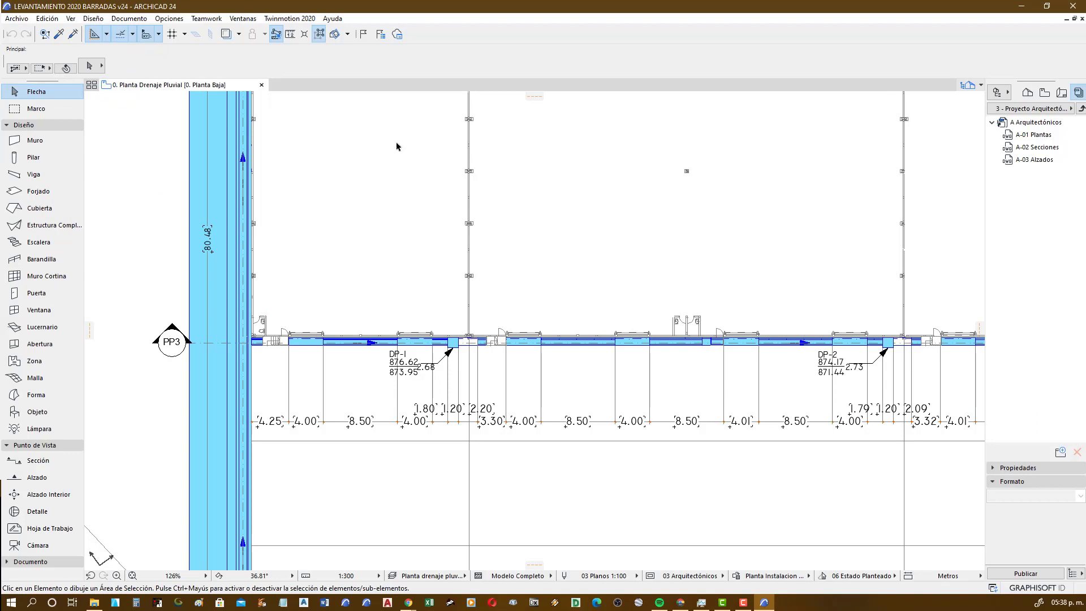
click(1081, 18)
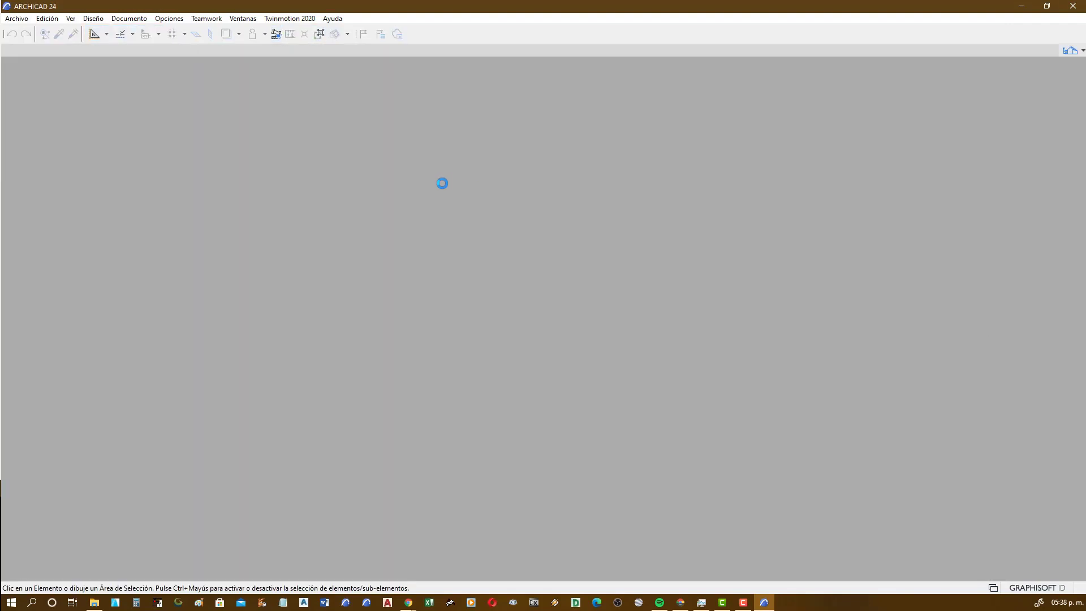
- Quit ARCHICAD and relaunch ARCHICAD 24 from the taskbar
click(1071, 7)
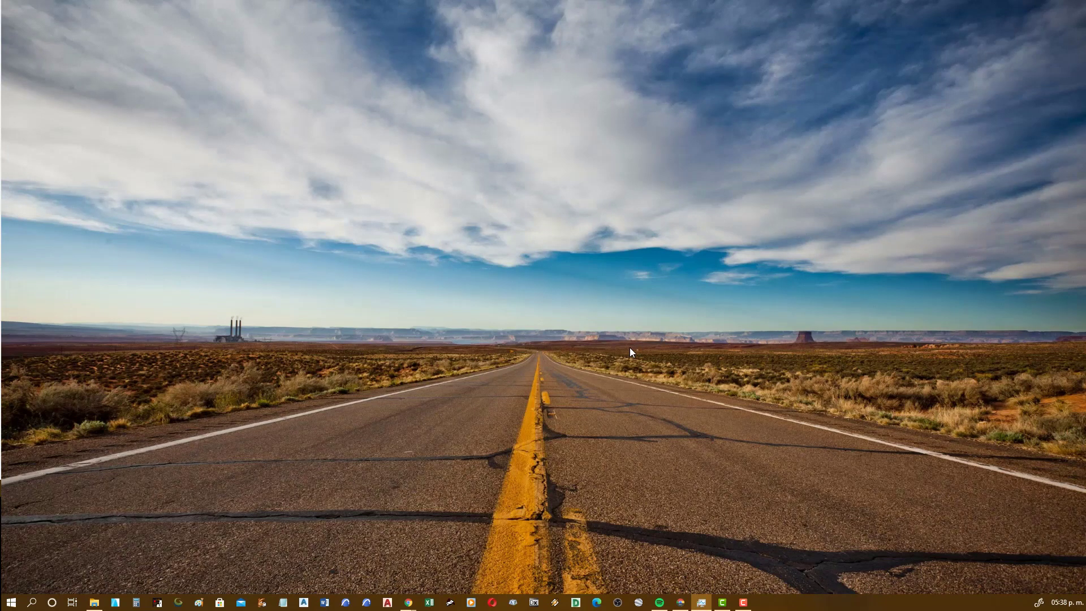
click(368, 601)
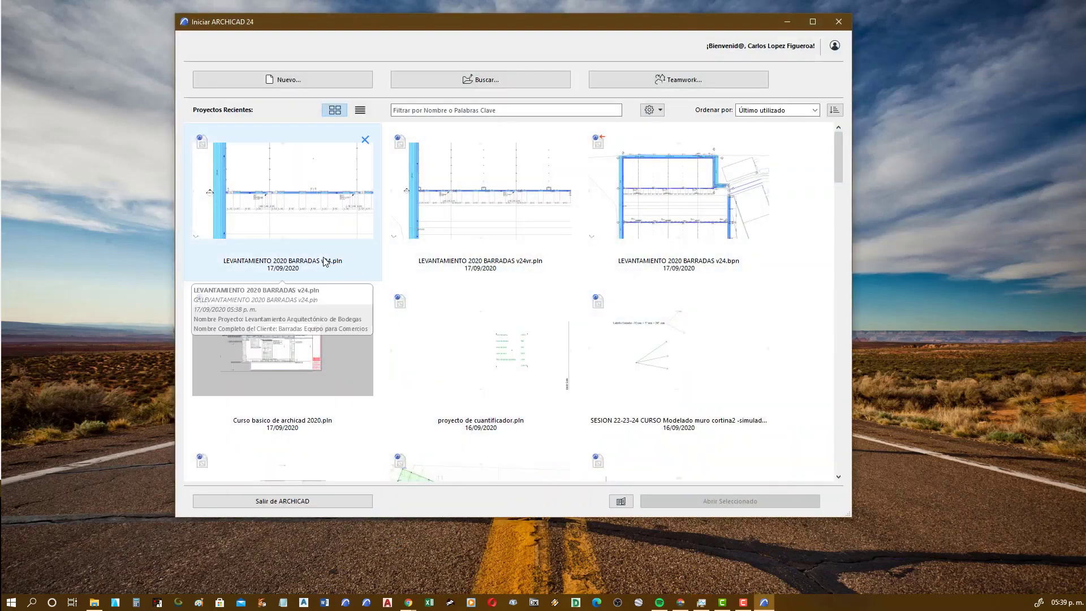
mouse_move(678, 202)
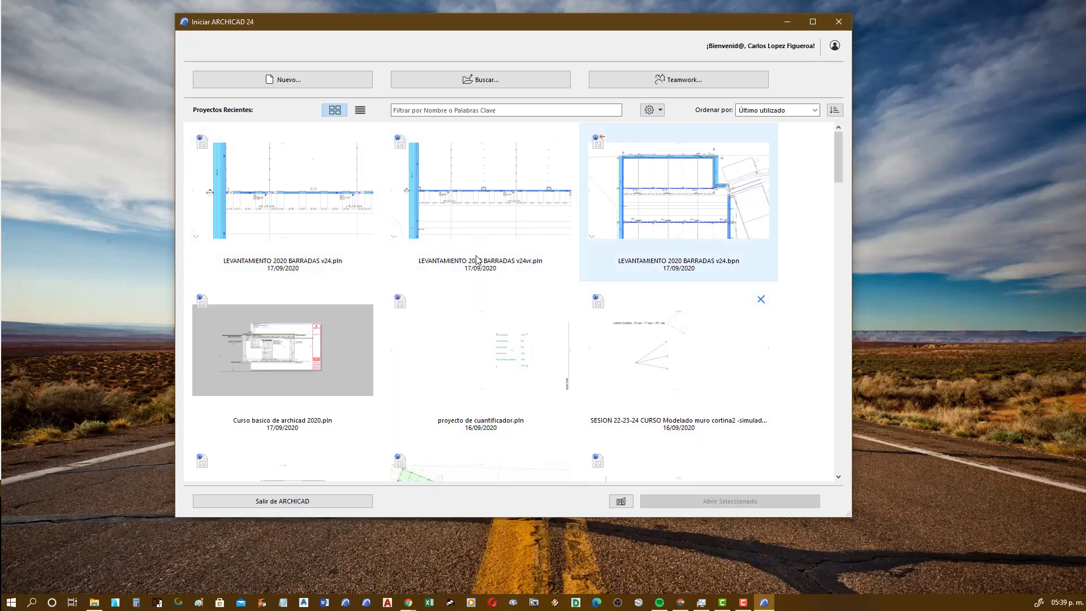
- Open LEVANTAMIENTO 2020 BARRADAS v24.pln from the recent projects list
click(306, 226)
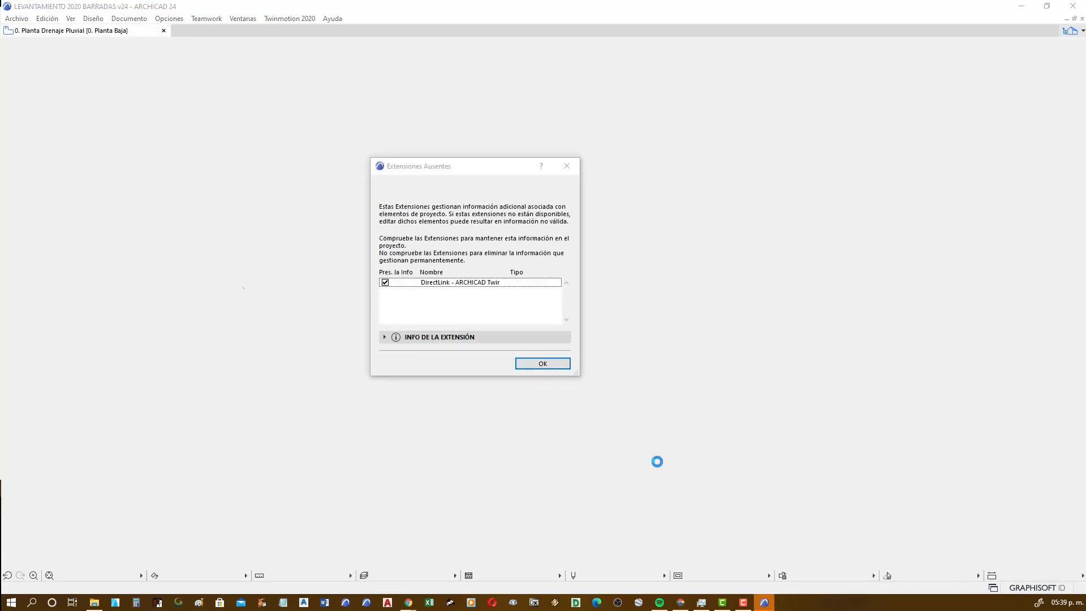
- Dismiss the DirectLink missing-extensions notice with OK, keeping its data
click(481, 254)
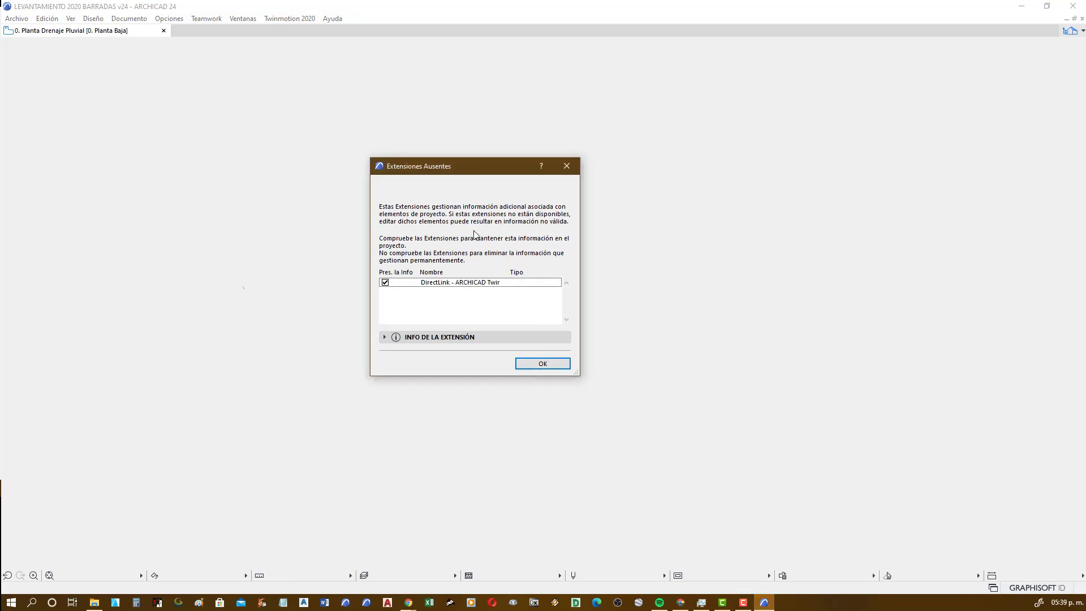
click(543, 365)
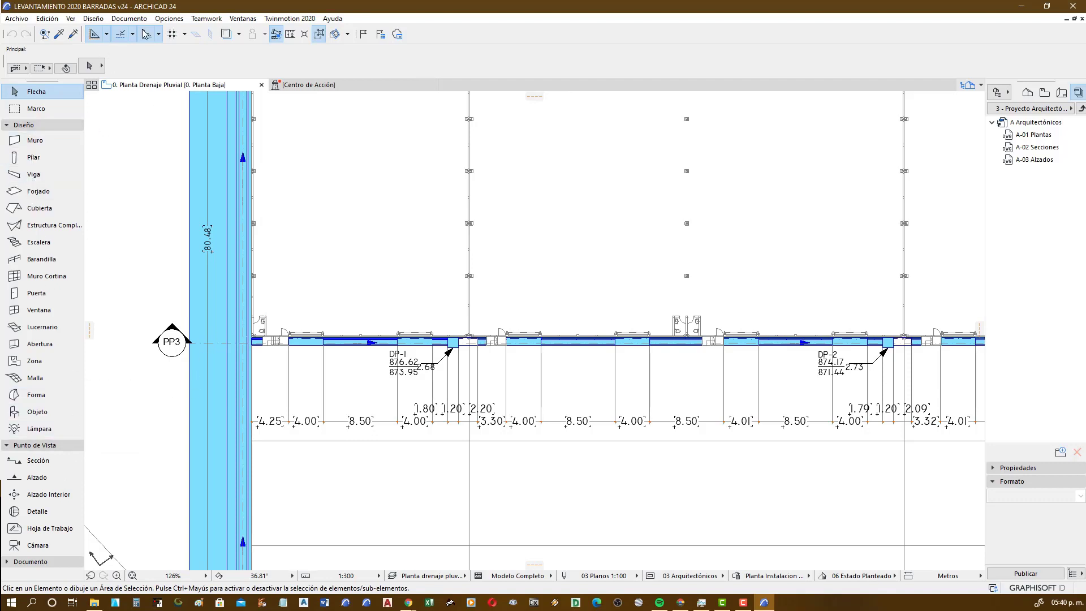
- Open the Work Environment settings at the Seguridad e Integridad de Datos page from Opciones
click(169, 20)
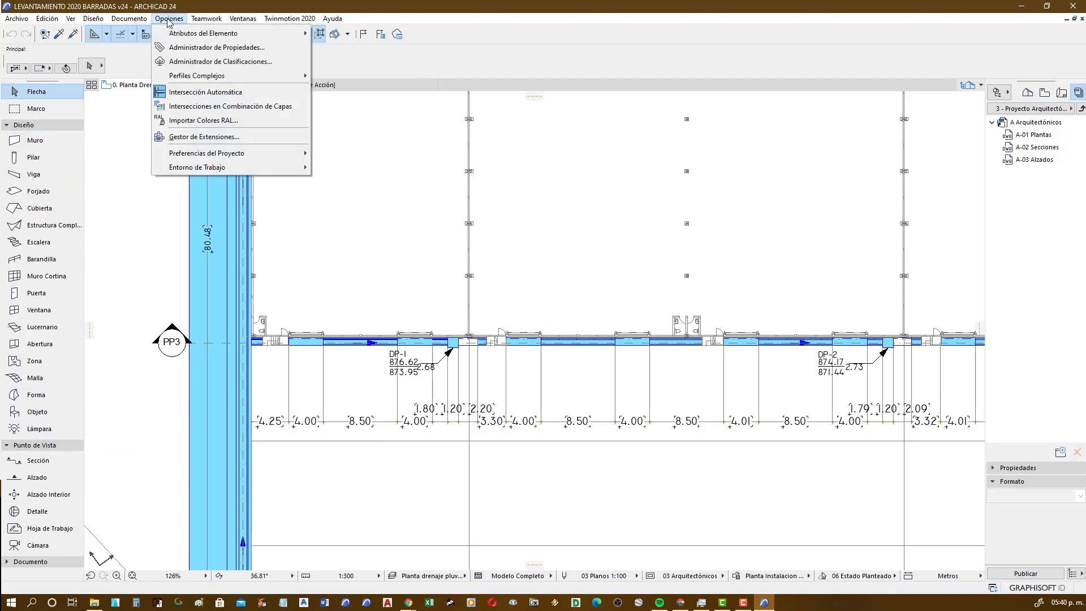
mouse_move(197, 167)
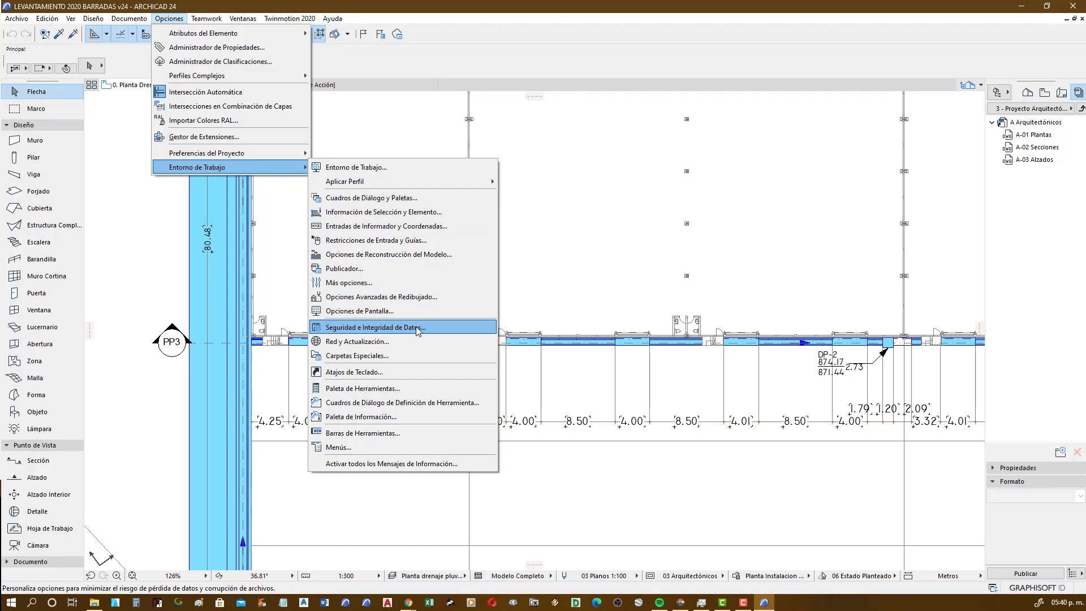
click(419, 328)
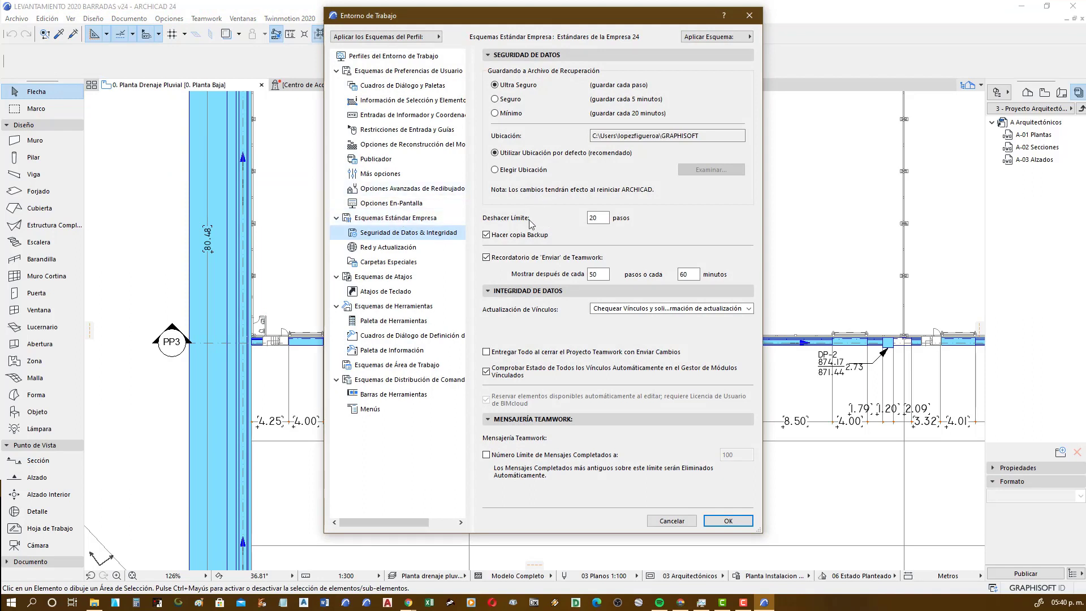
- Raise the undo limit from 20 to 50 steps and select the Teamwork reminder step count
double_click(588, 220)
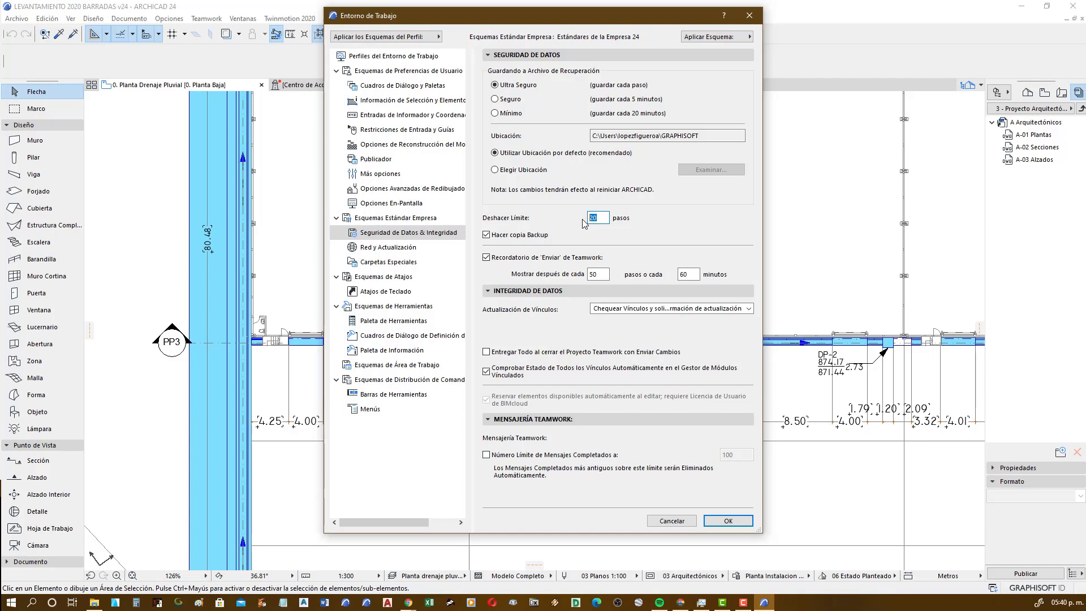
text(5)
double_click(606, 275)
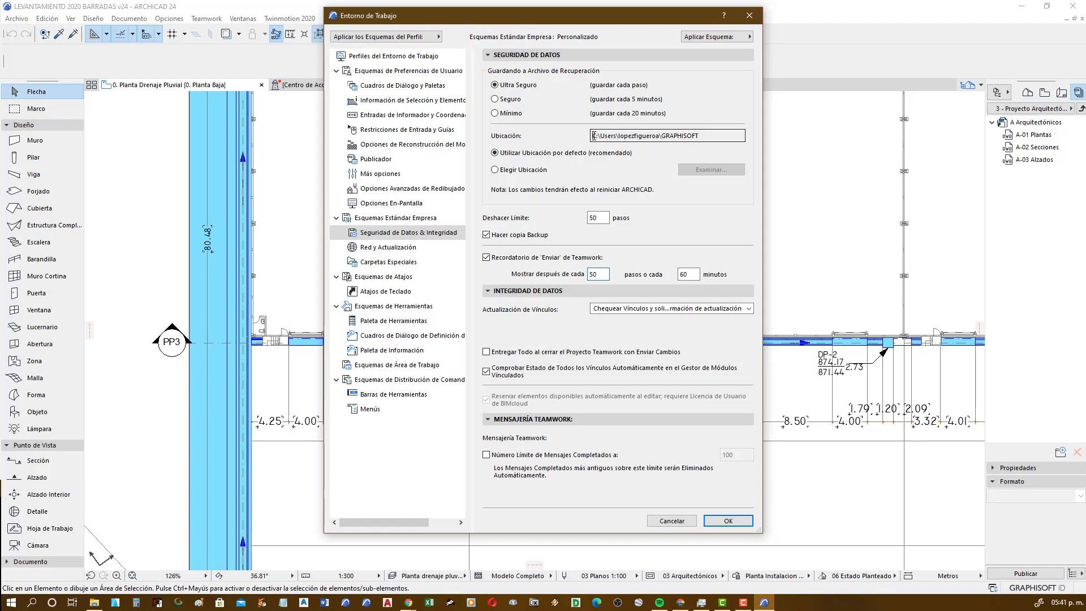
- Check the autosave Ubicación path under GRAPHISOFT, then accept the Work Environment settings with OK
drag(593, 136, 687, 138)
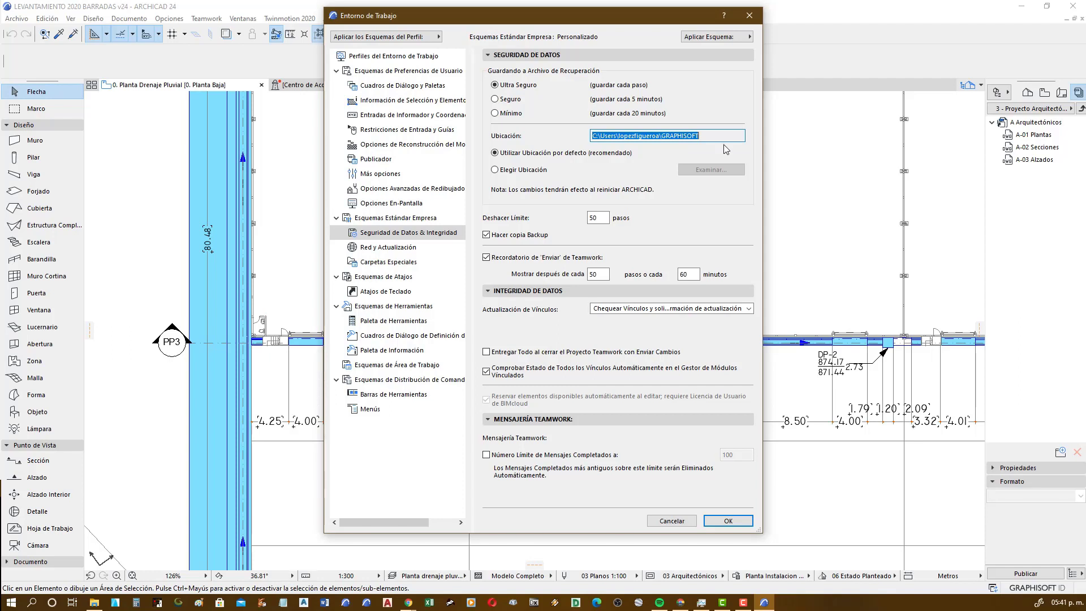
click(679, 136)
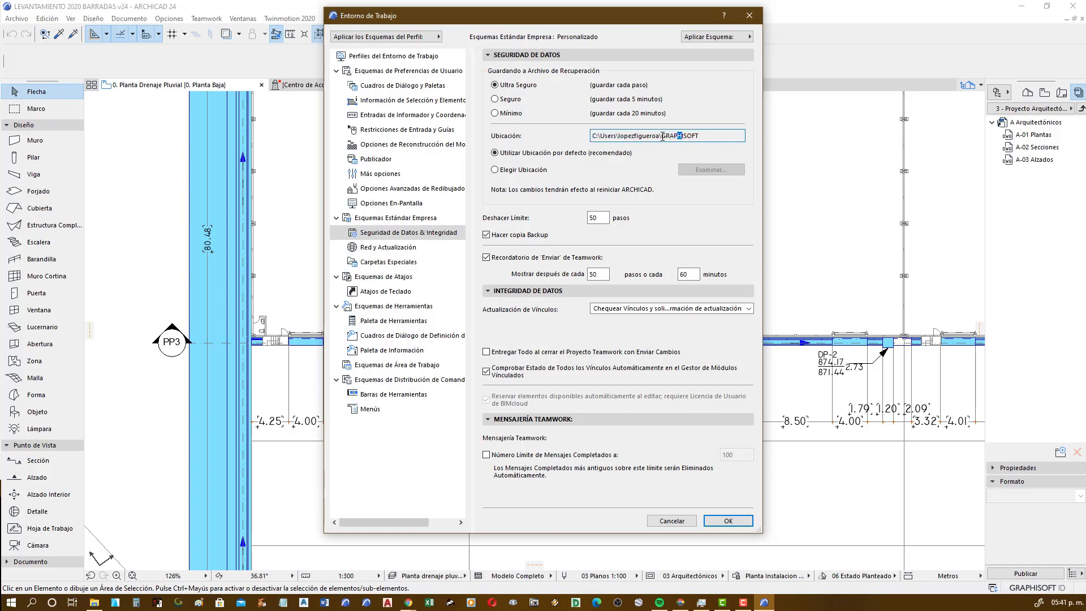
mouse_move(662, 136)
mouse_down()
mouse_move(687, 135)
mouse_move(740, 171)
mouse_up()
drag(700, 135, 592, 136)
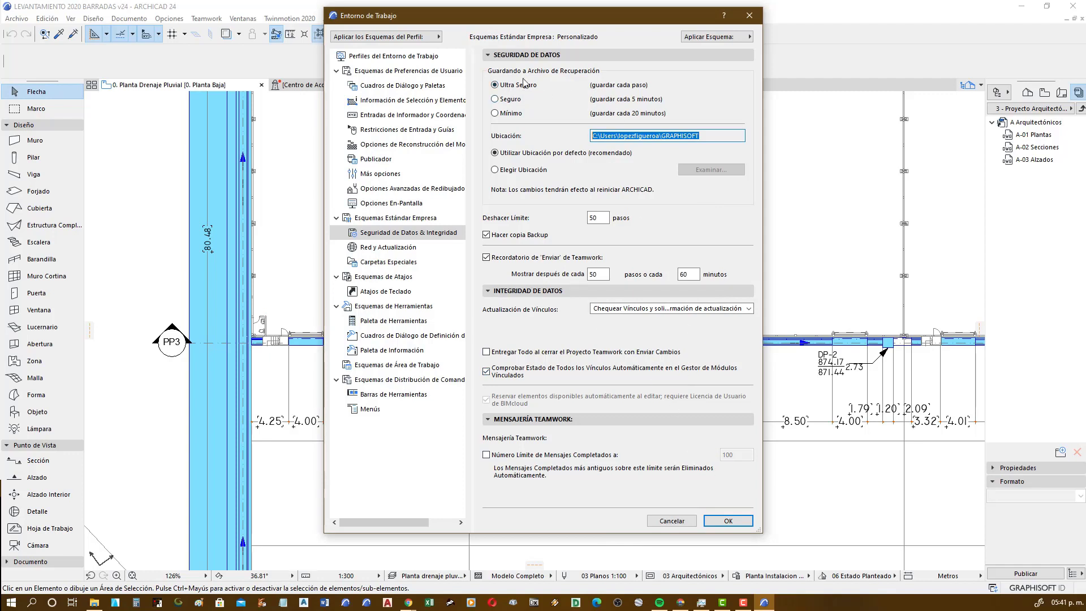
click(733, 521)
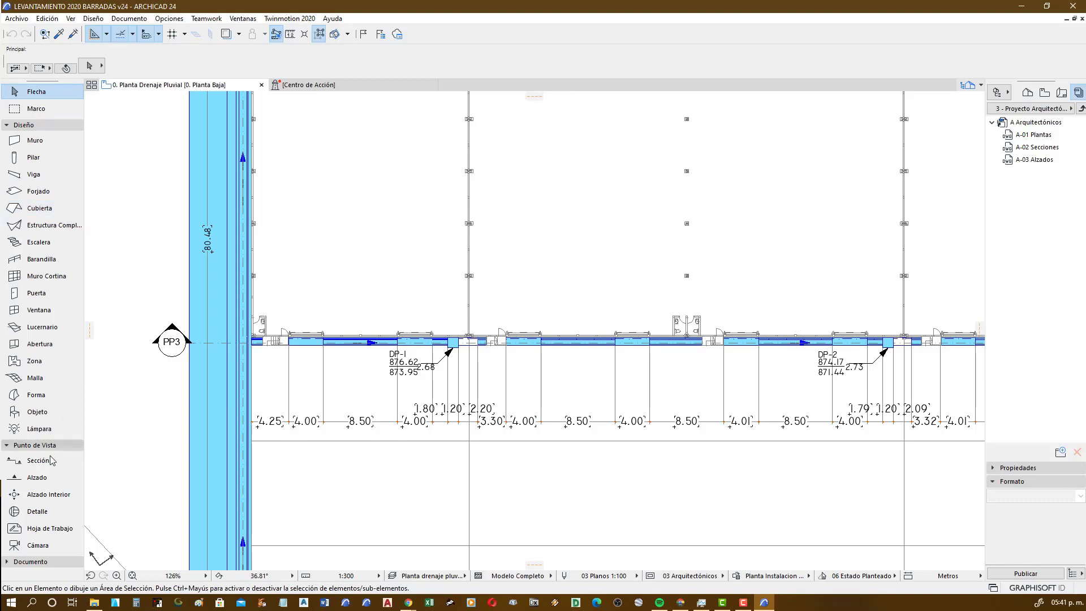
- Draw two crossing arrowed lines above the drainage wall with the Línea tool, then zoom out and pan
click(54, 125)
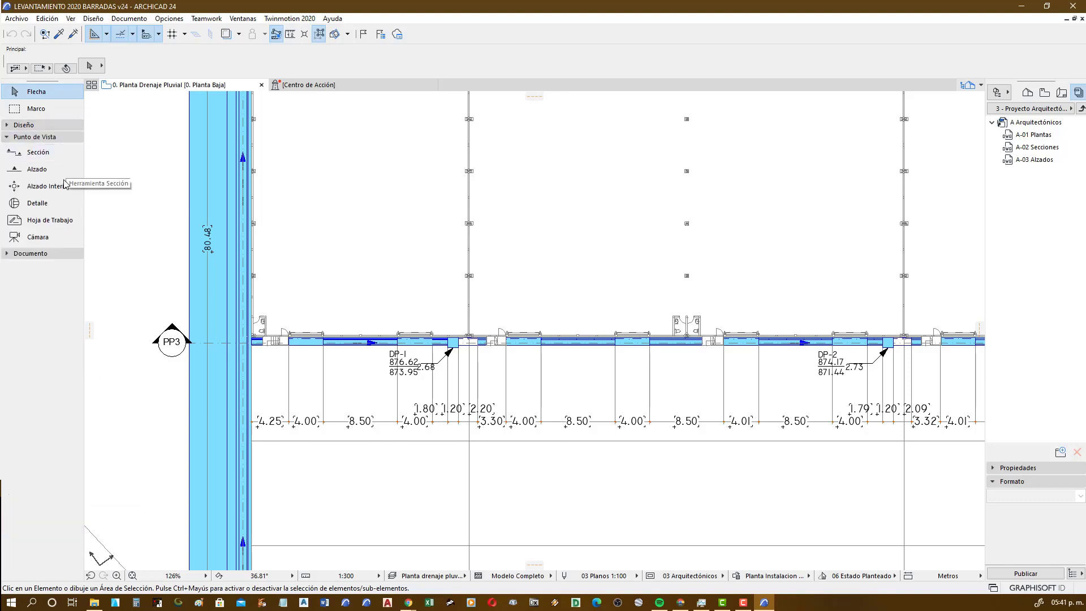
click(60, 253)
click(34, 421)
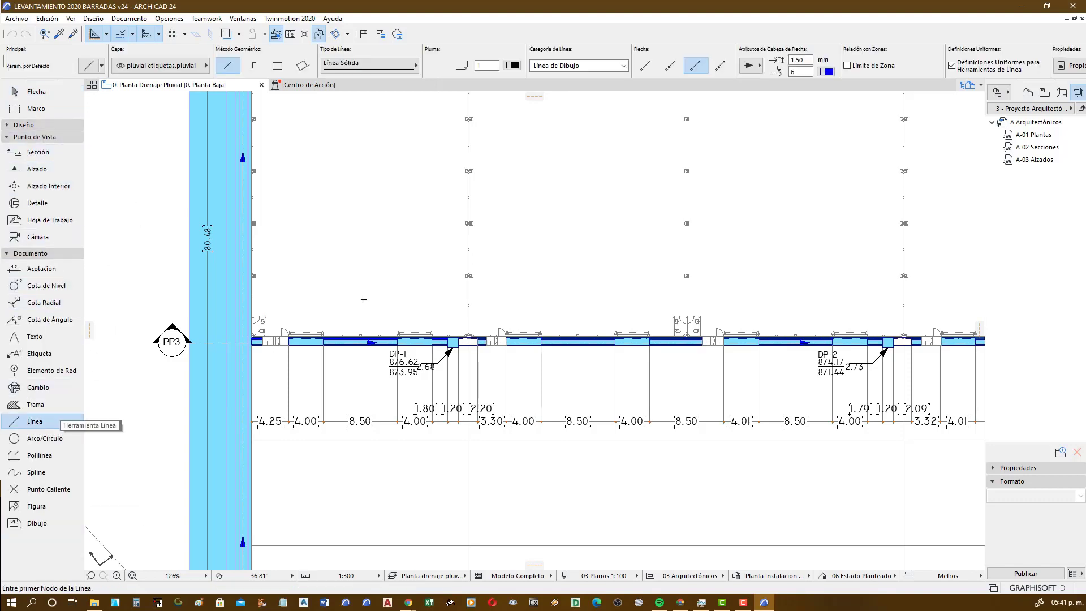
click(627, 214)
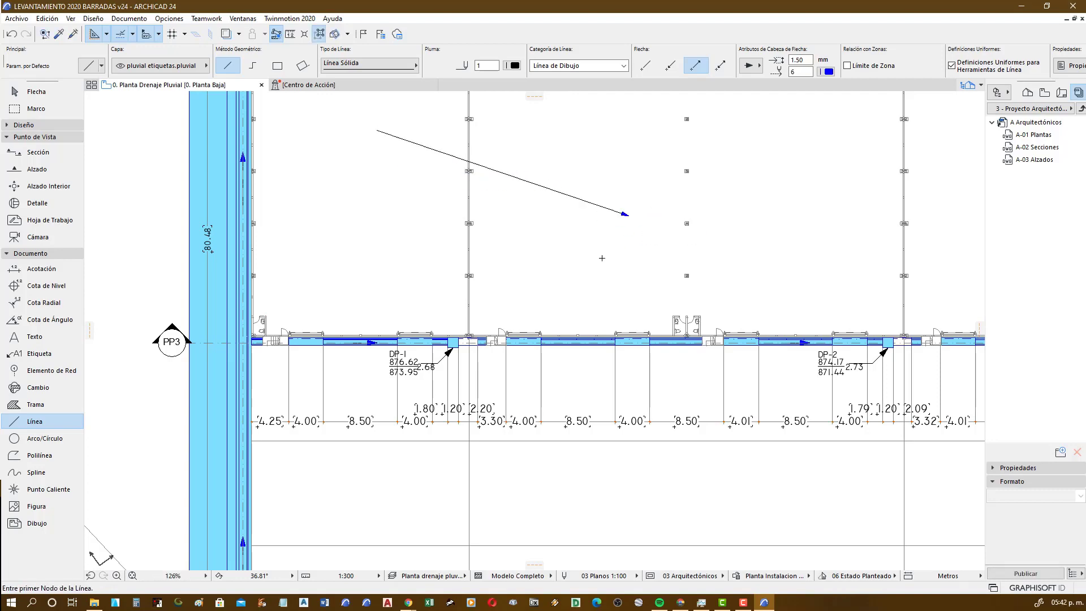
click(513, 265)
click(581, 132)
scroll(614, 232, down, 2)
middle_drag(593, 243, 492, 281)
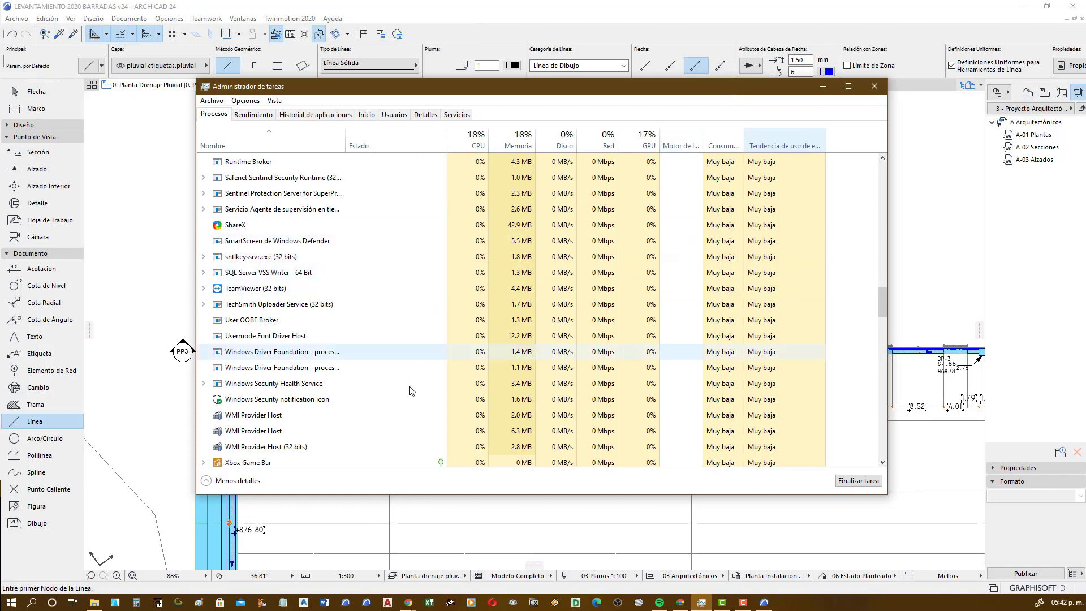
- Expand ARCHICAD 24.0.0 Component in Task Manager to list its sub-processes, then bring File Explorer forward
scroll(780, 290, up, 1)
drag(885, 293, 886, 164)
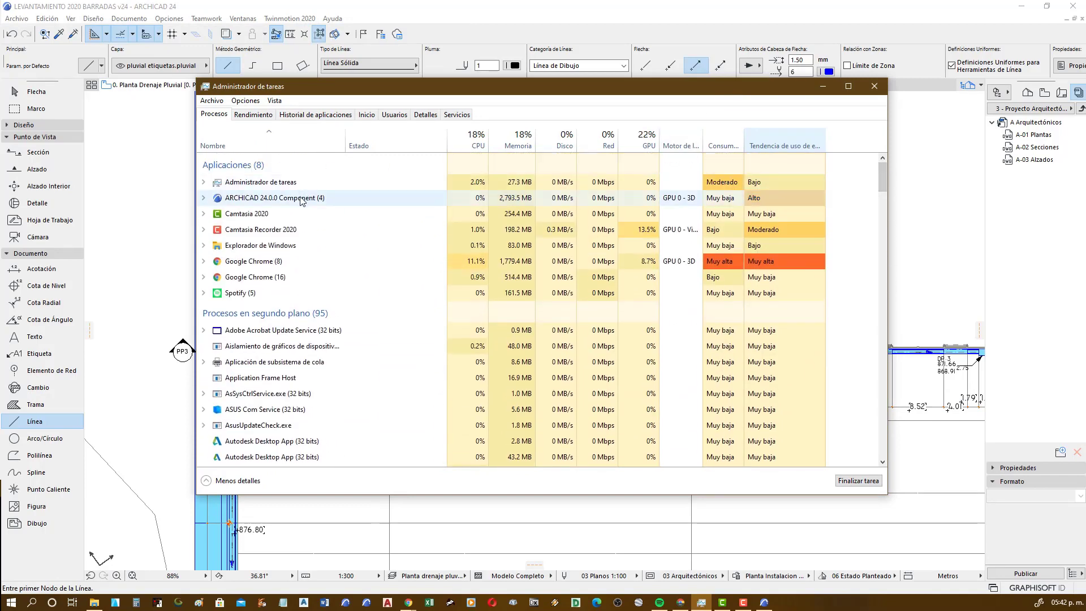
click(276, 199)
click(205, 198)
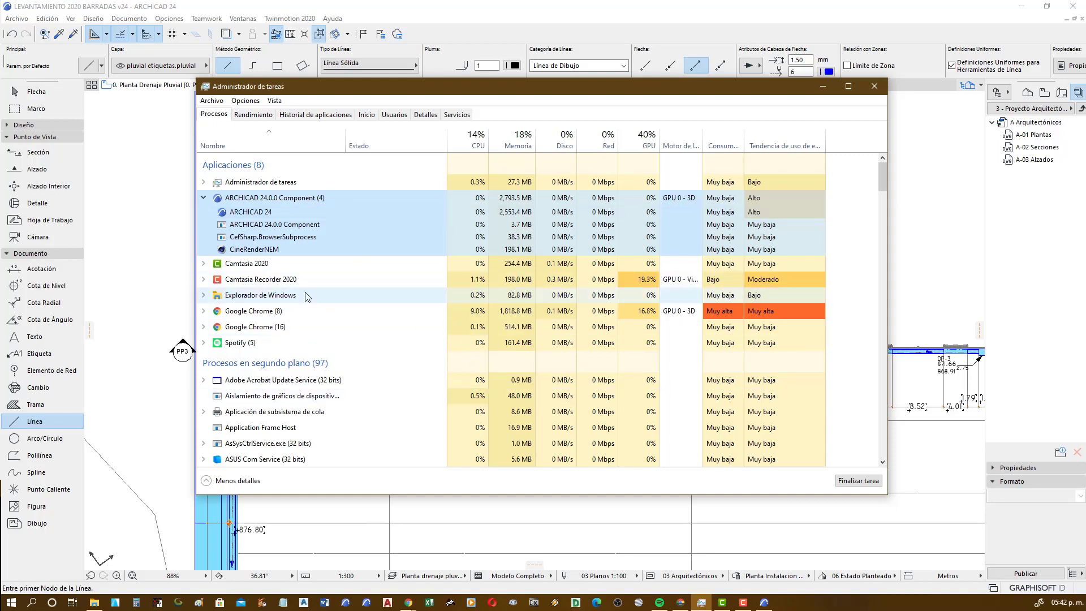
click(93, 604)
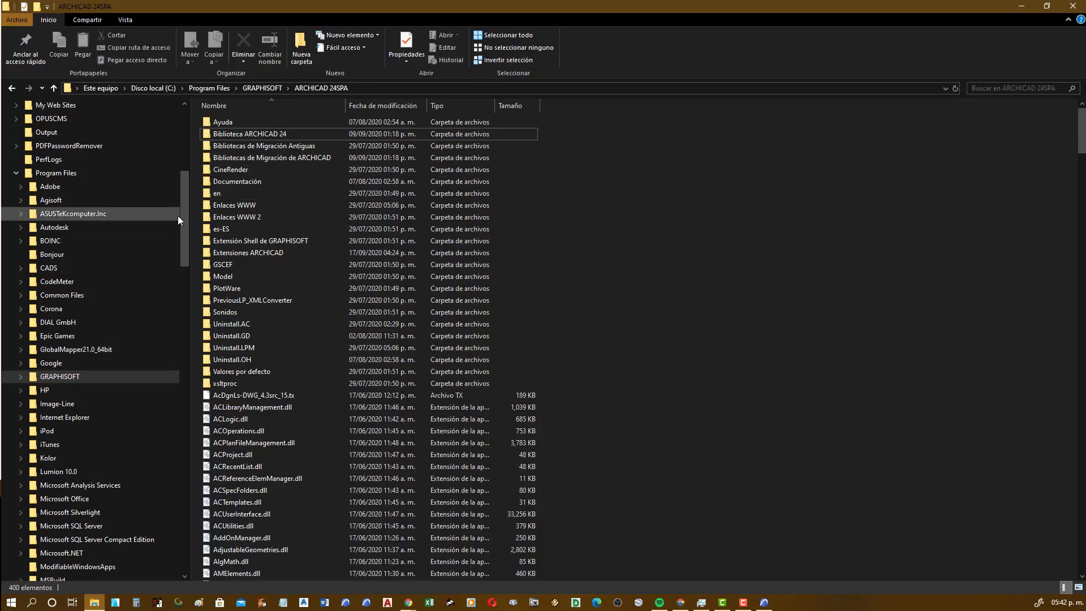
- Browse C: > Users > user folder > GRAPHISOFT > AutoSave-24, widen the Nombre column, then minimize Explorer
drag(181, 215, 186, 133)
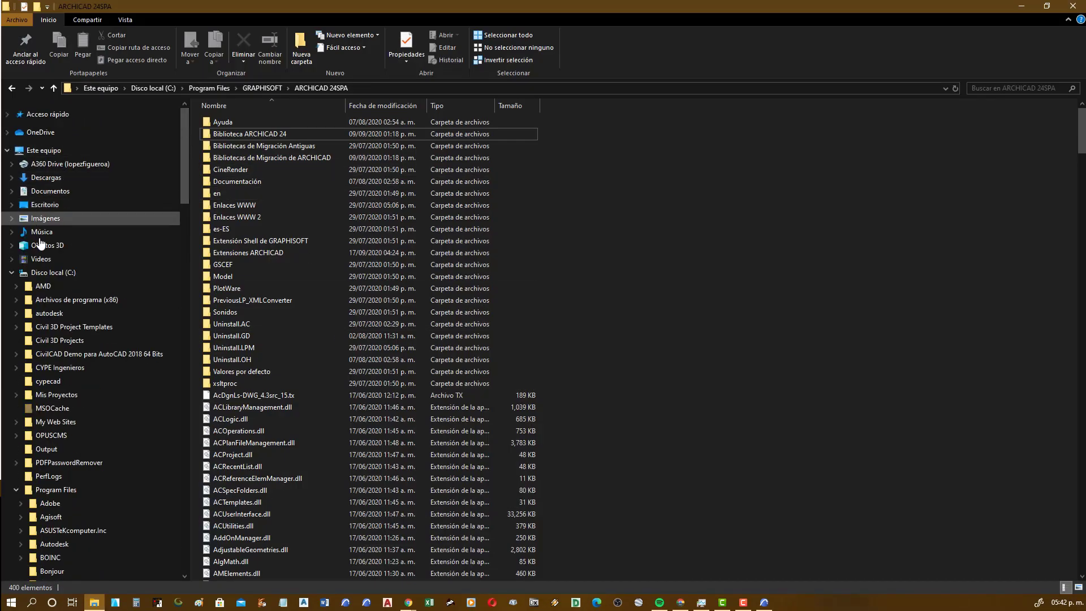
click(46, 273)
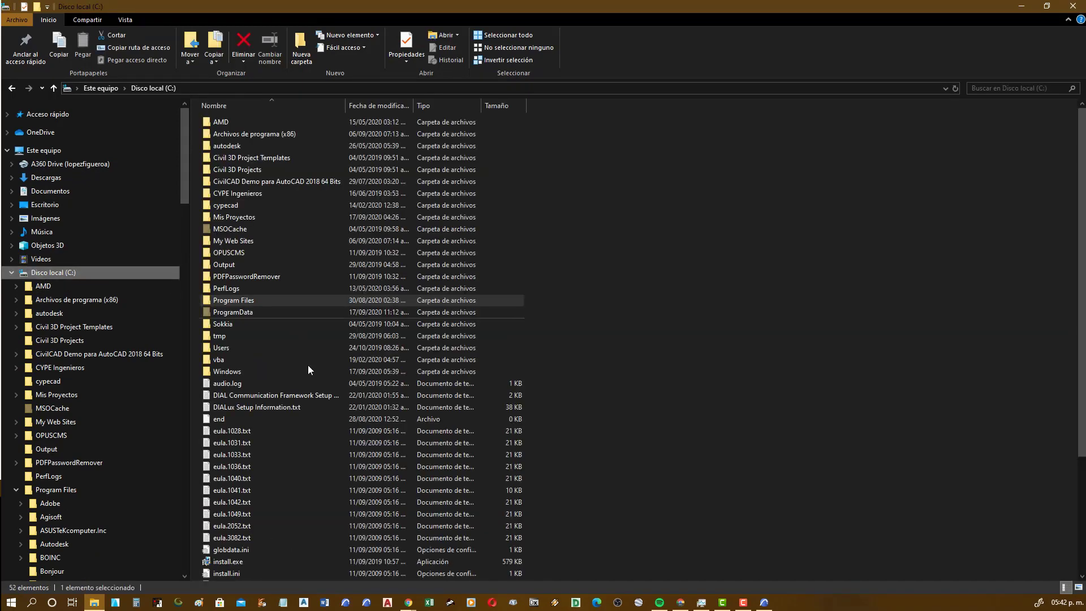
double_click(267, 347)
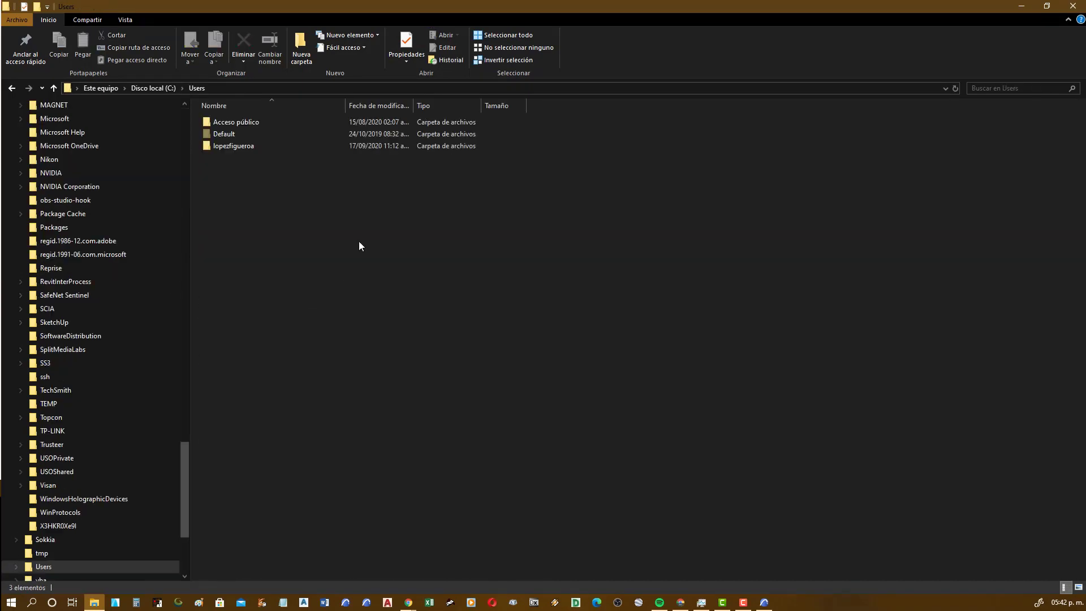
double_click(281, 142)
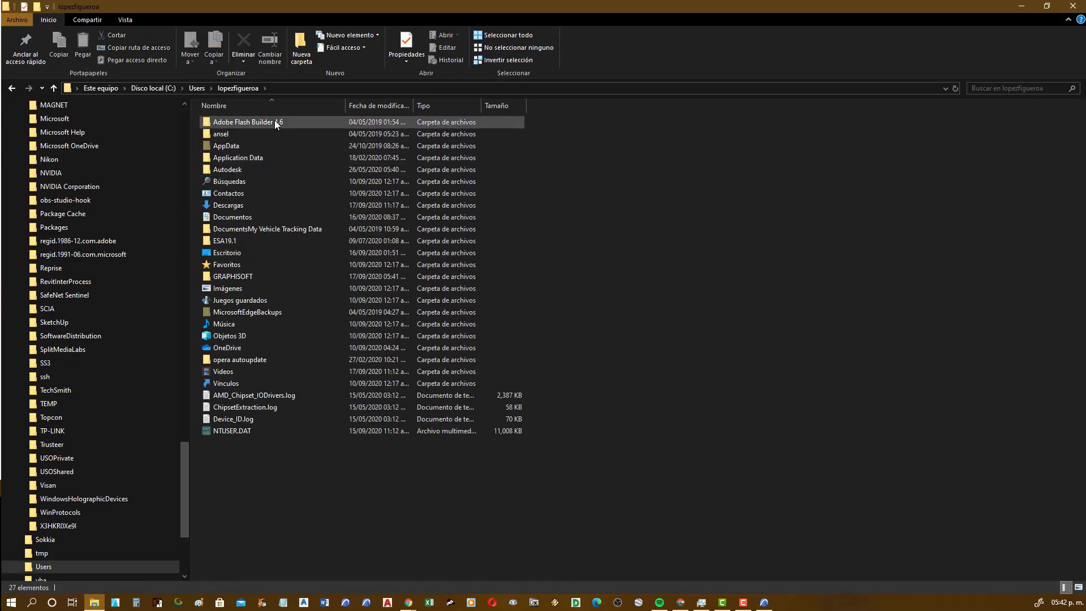
double_click(245, 277)
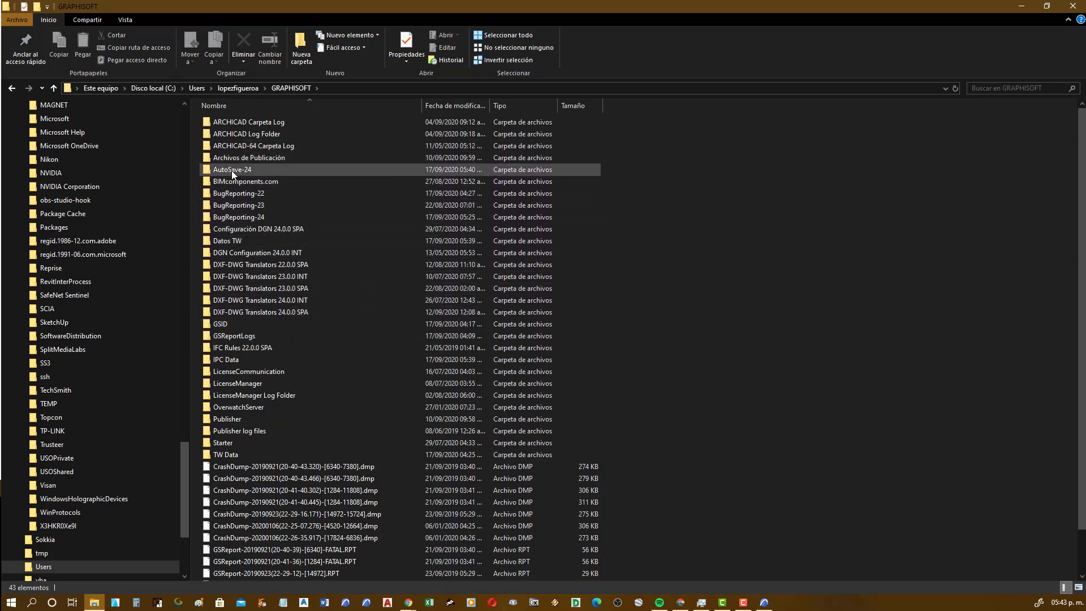
mouse_move(232, 169)
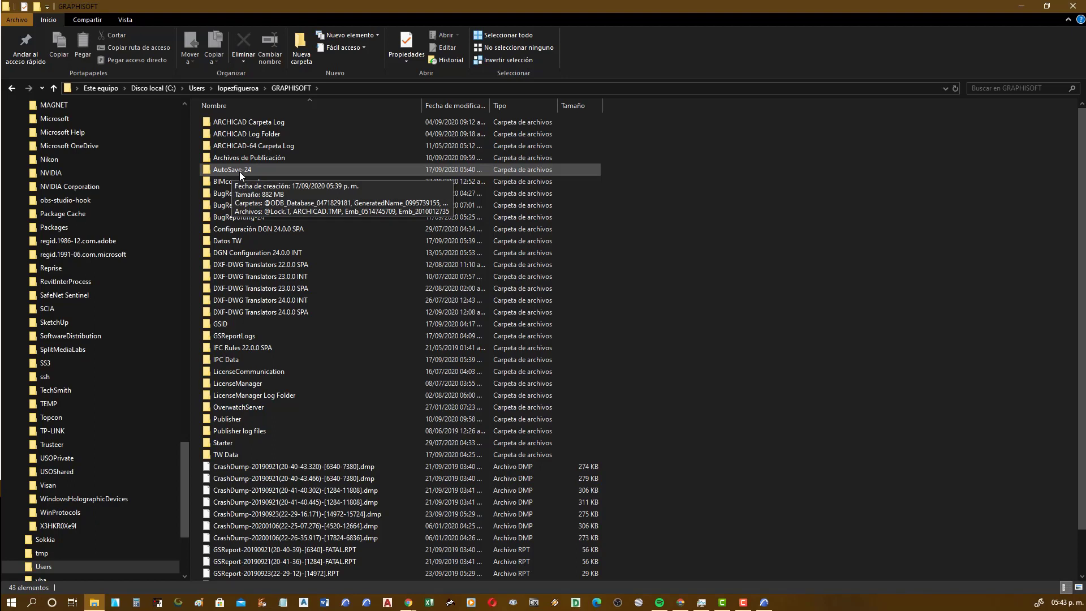
double_click(259, 172)
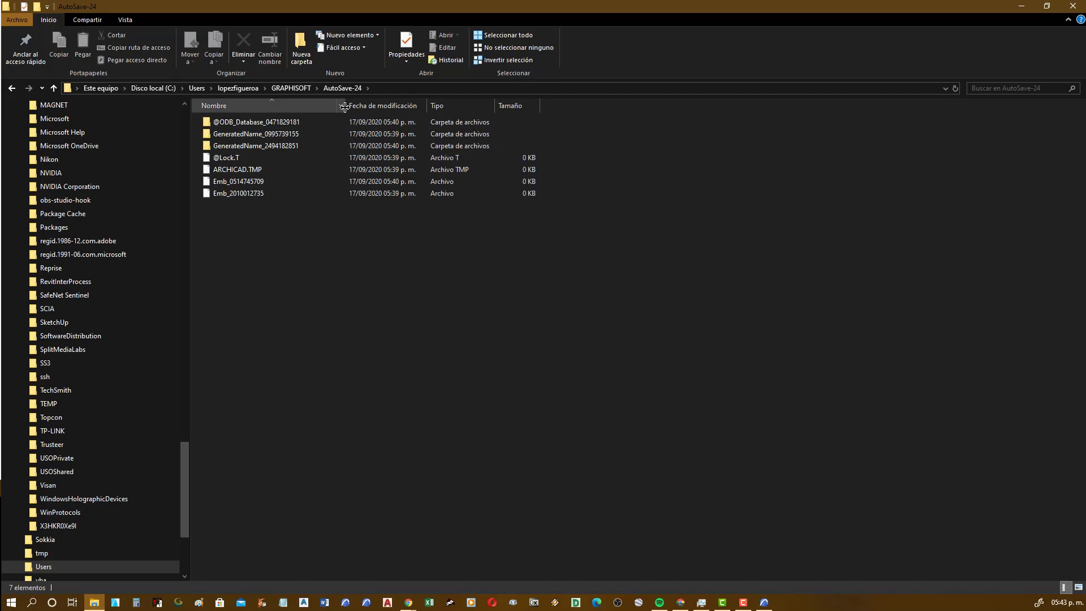
drag(344, 107, 387, 108)
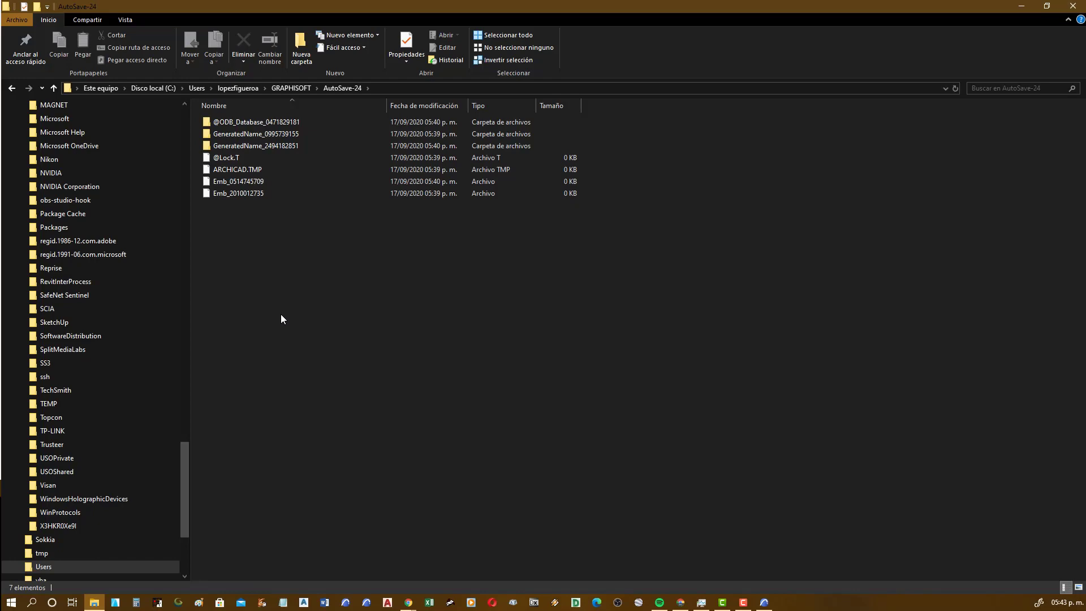
click(1020, 7)
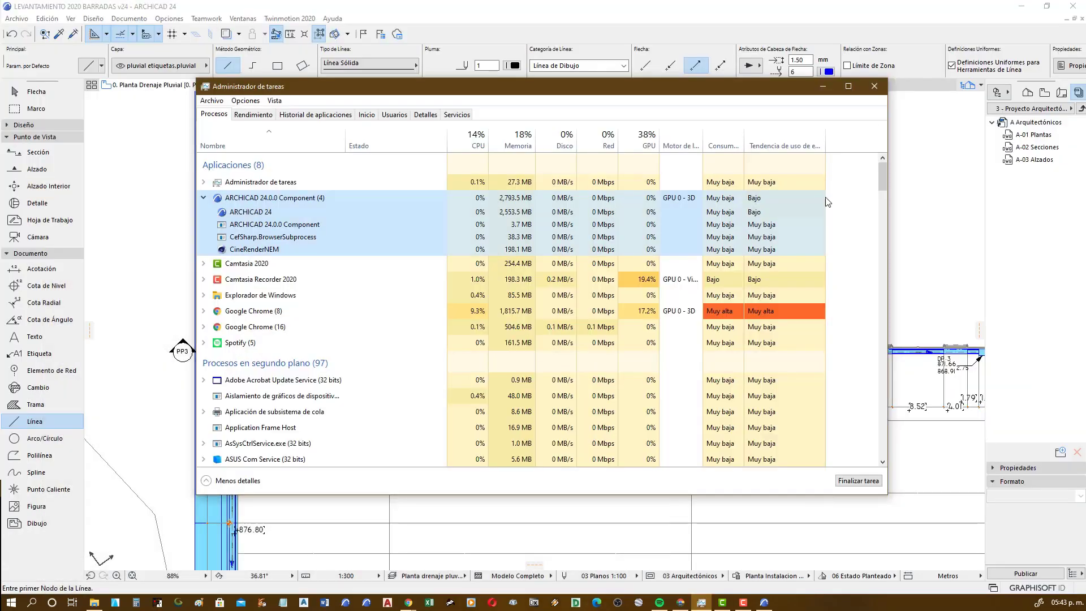
- End the ARCHICAD task with Finalizar tarea, then narrow and minimize Task Manager
click(860, 481)
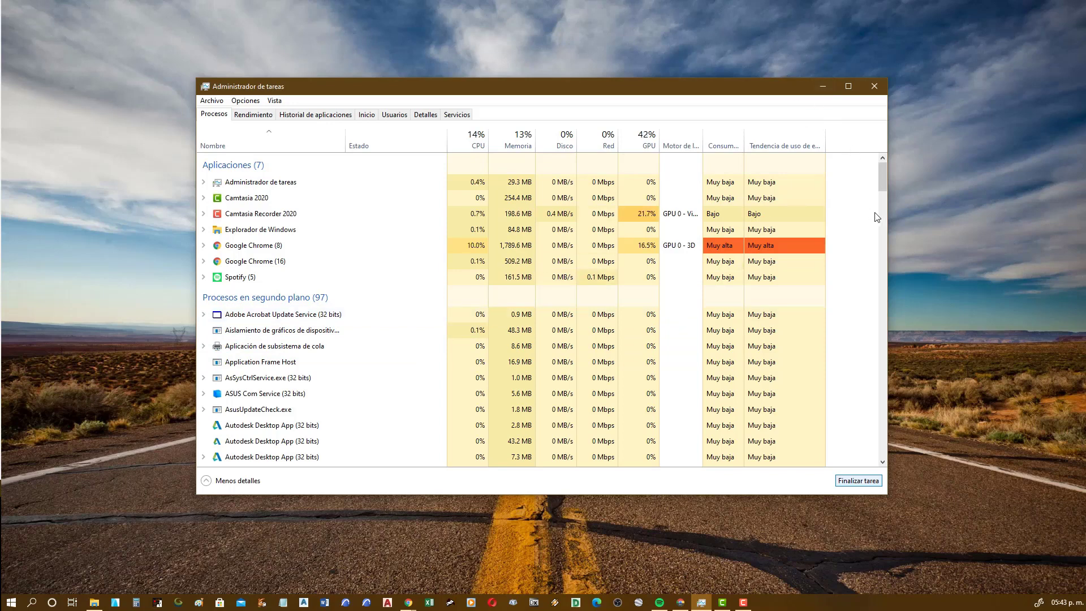
drag(888, 215, 872, 214)
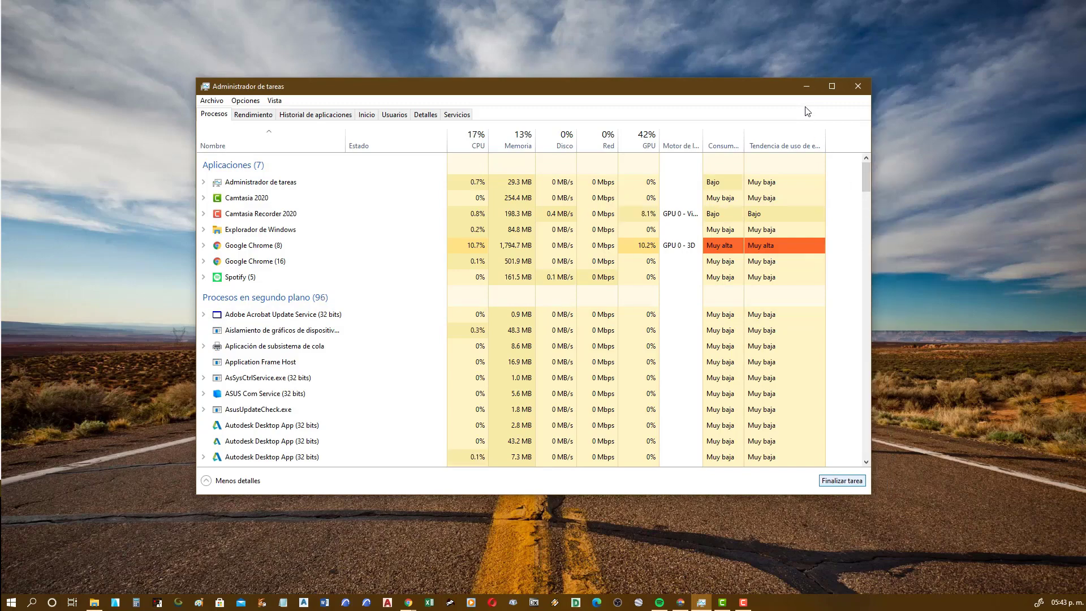
click(807, 88)
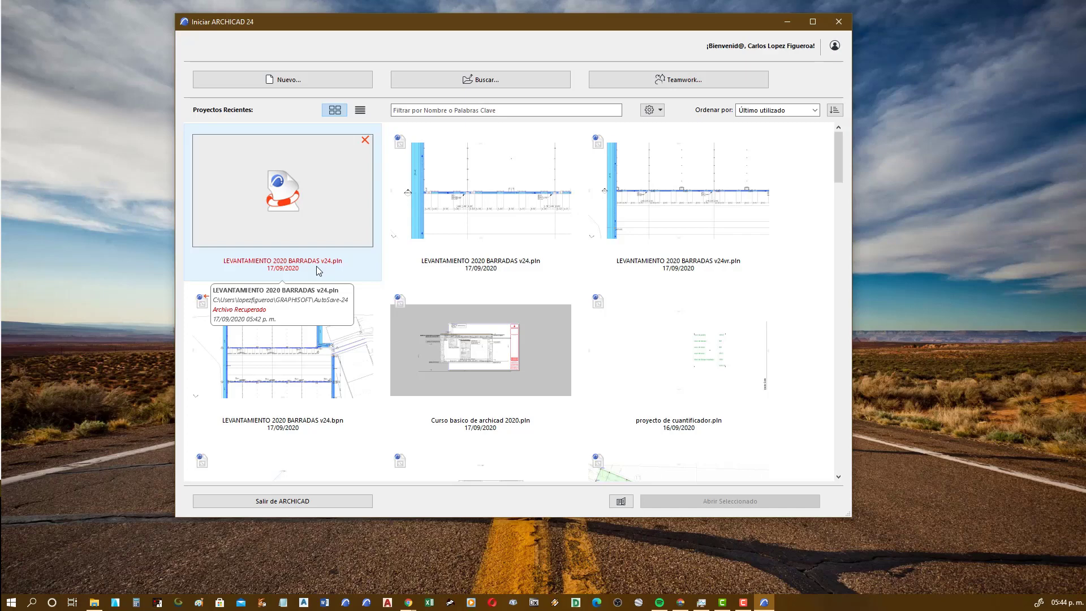
- Open the recovered LEVANTAMIENTO 2020 BARRADAS v24.pln from the start window, then switch to File Explorer
click(304, 215)
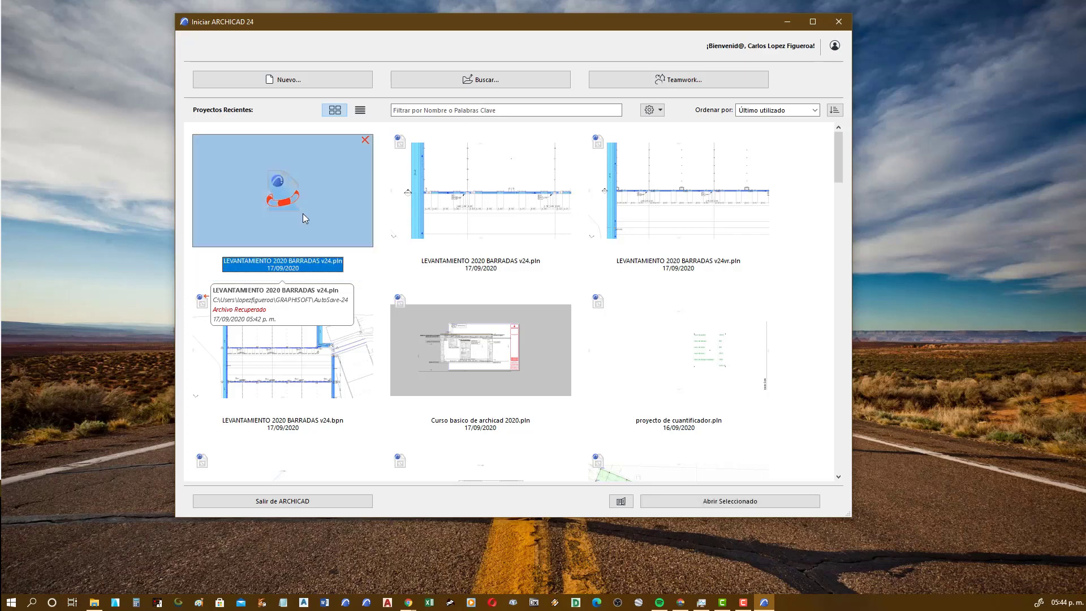
click(737, 503)
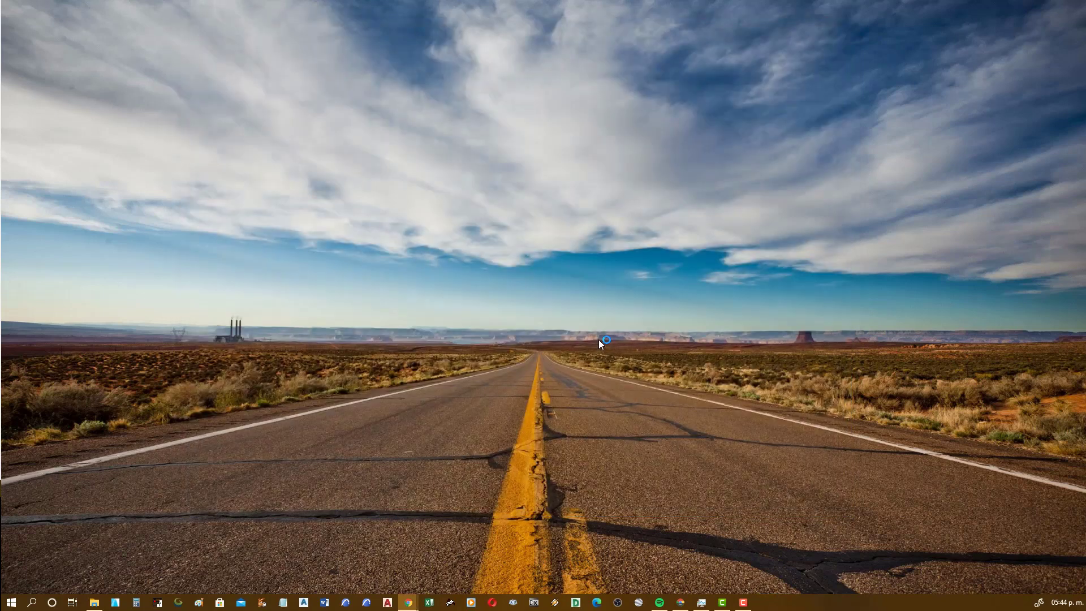
click(95, 602)
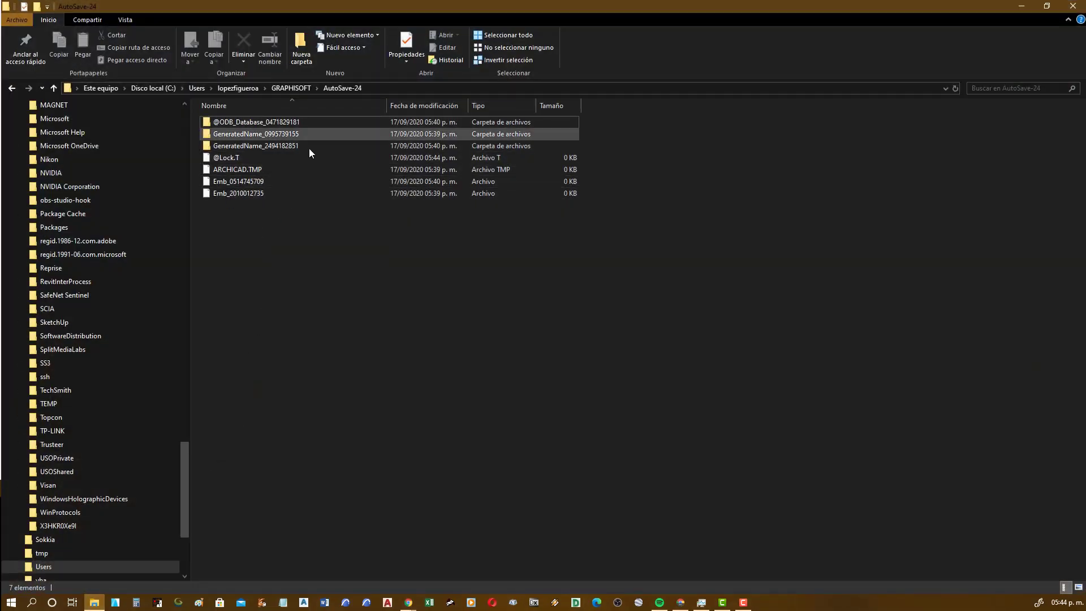
- Minimize the AutoSave-24 Explorer window while ARCHICAD loads the recovered project
click(1021, 5)
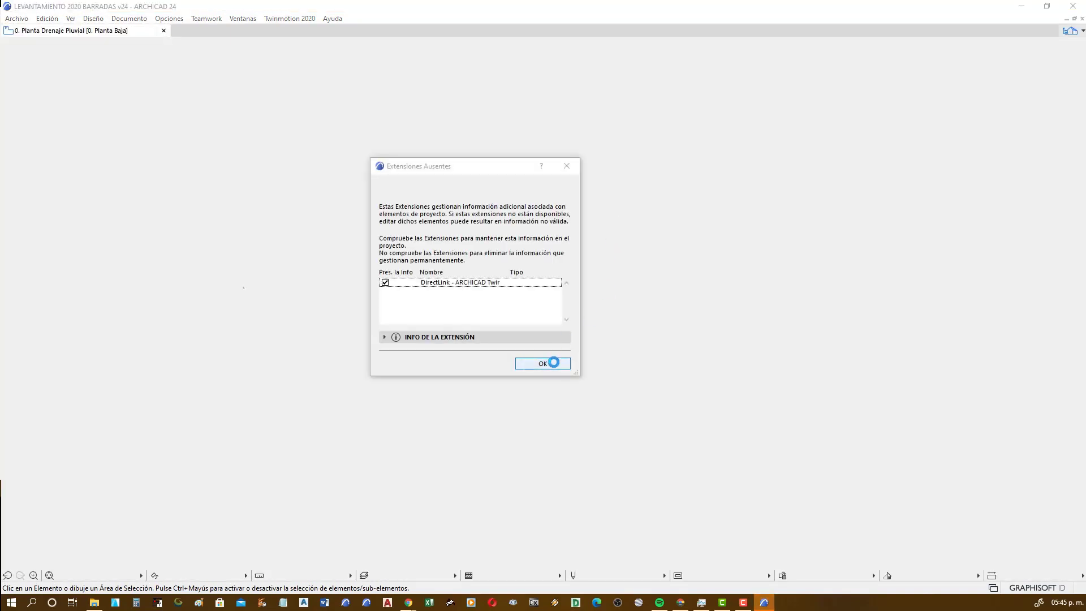
- Dismiss the missing-extensions notice and bring the two crossing arrowed lines into view
click(551, 362)
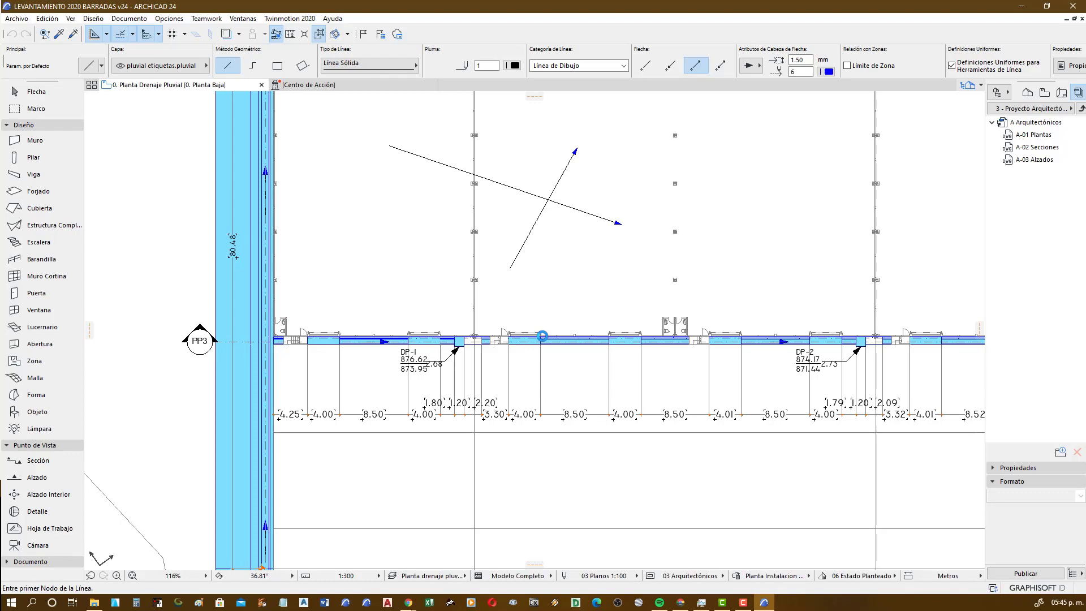
scroll(571, 164, up, 5)
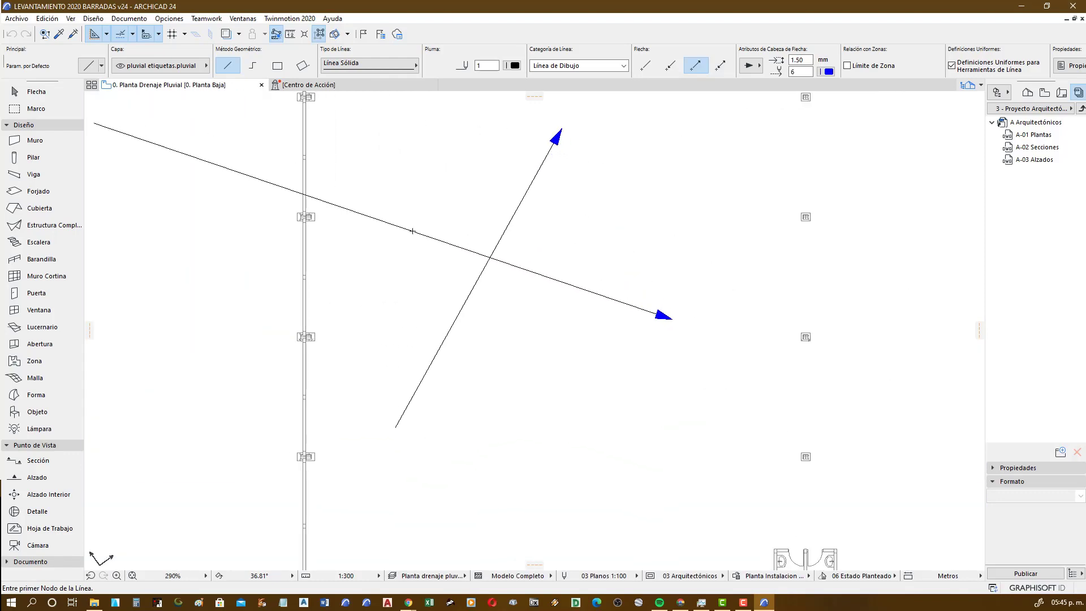
scroll(526, 298, down, 1)
scroll(555, 332, down, 3)
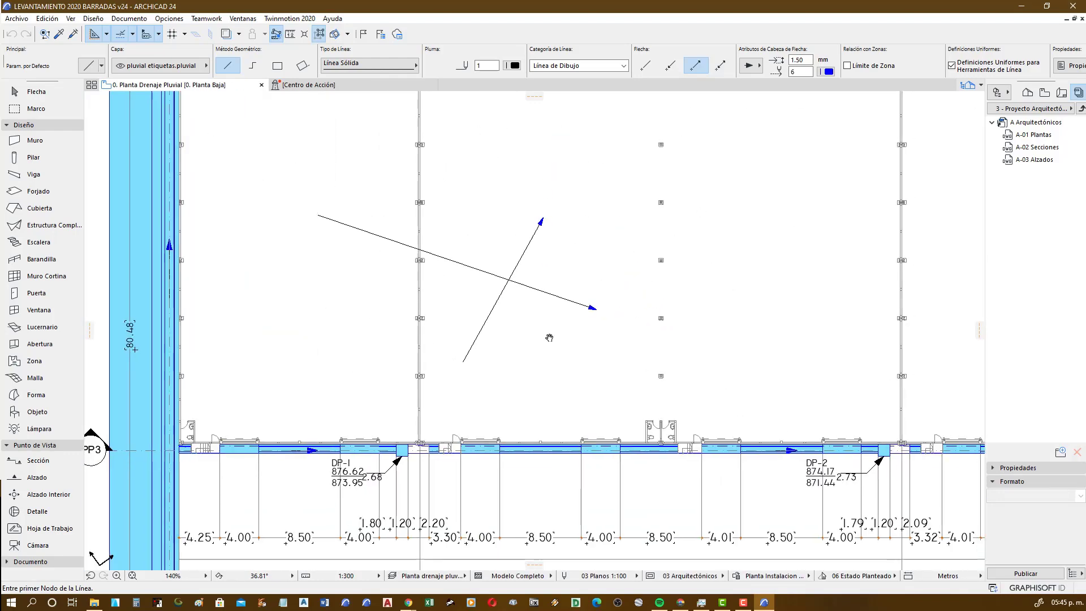
middle_drag(548, 335, 497, 337)
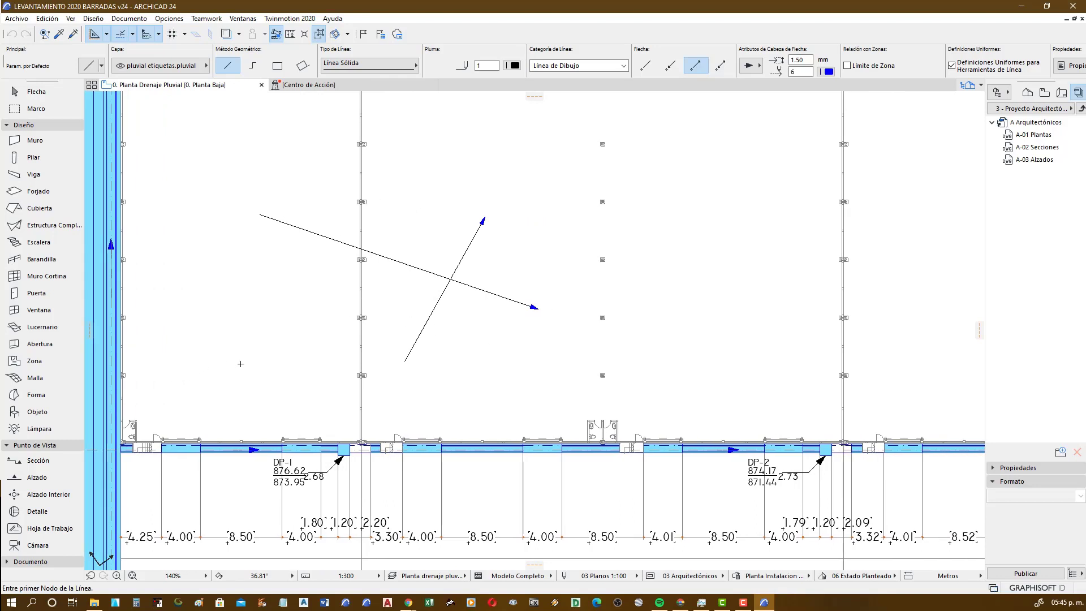
- Draw a long arrowed line diagonally from the plan's lower left toward the upper right
click(29, 561)
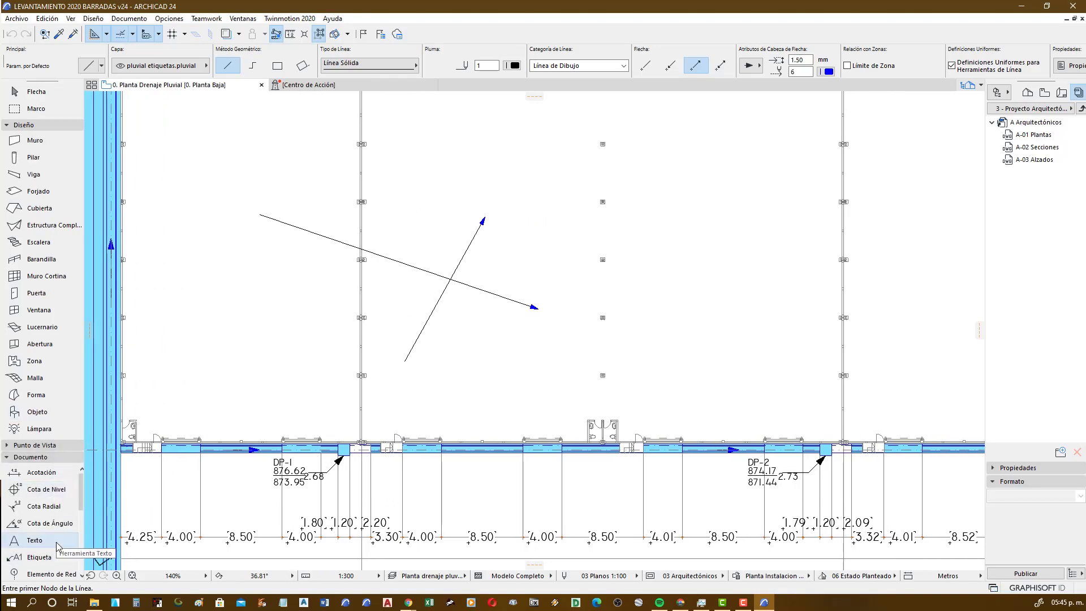
scroll(56, 543, down, 1)
scroll(56, 543, down, 2)
scroll(52, 554, down, 1)
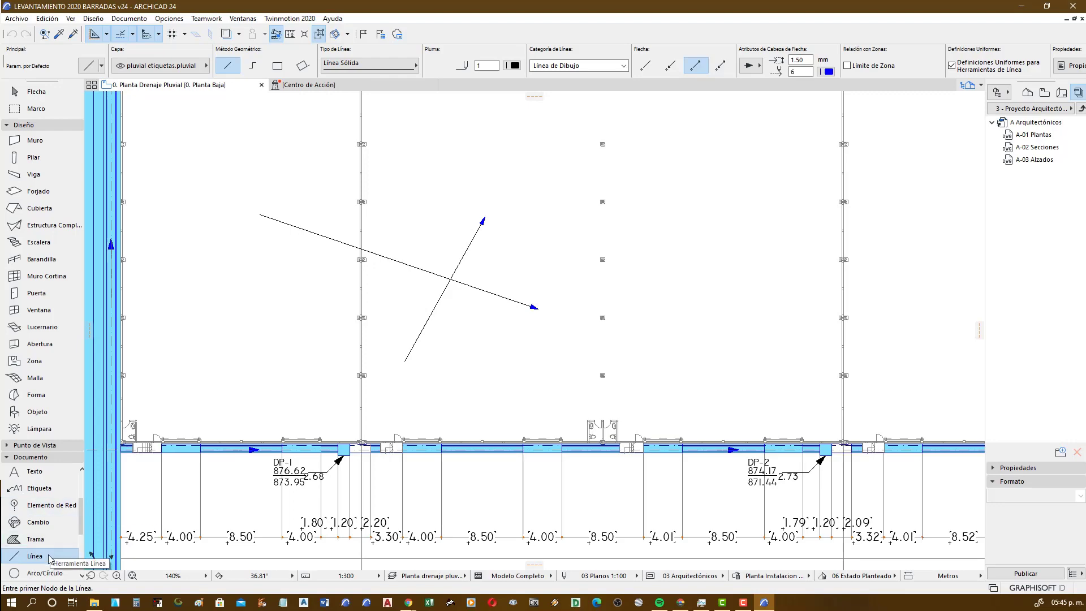
middle_drag(310, 249, 254, 408)
scroll(255, 407, down, 3)
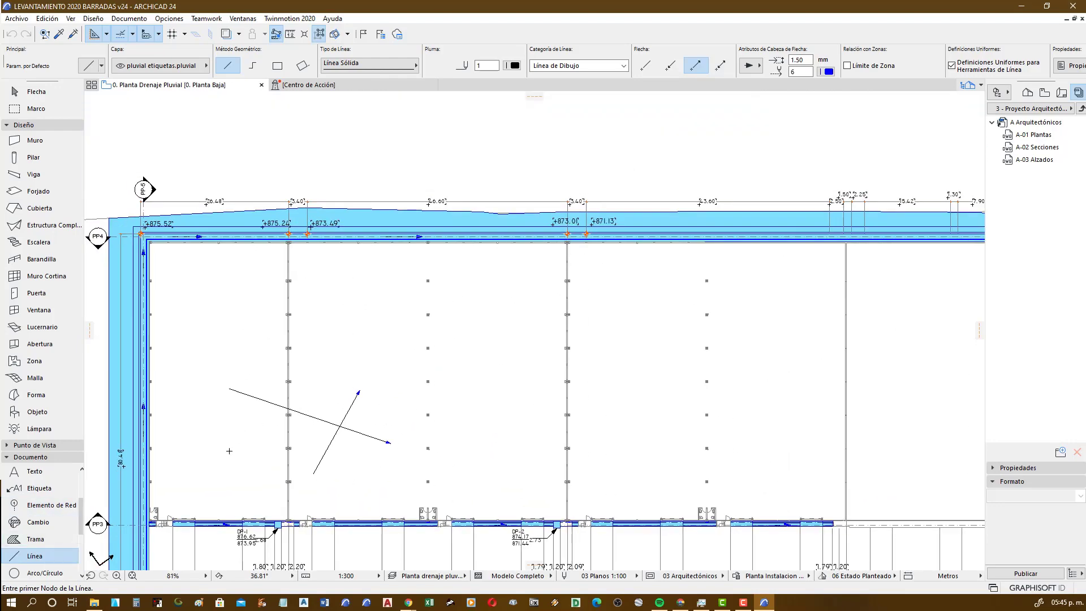
click(219, 461)
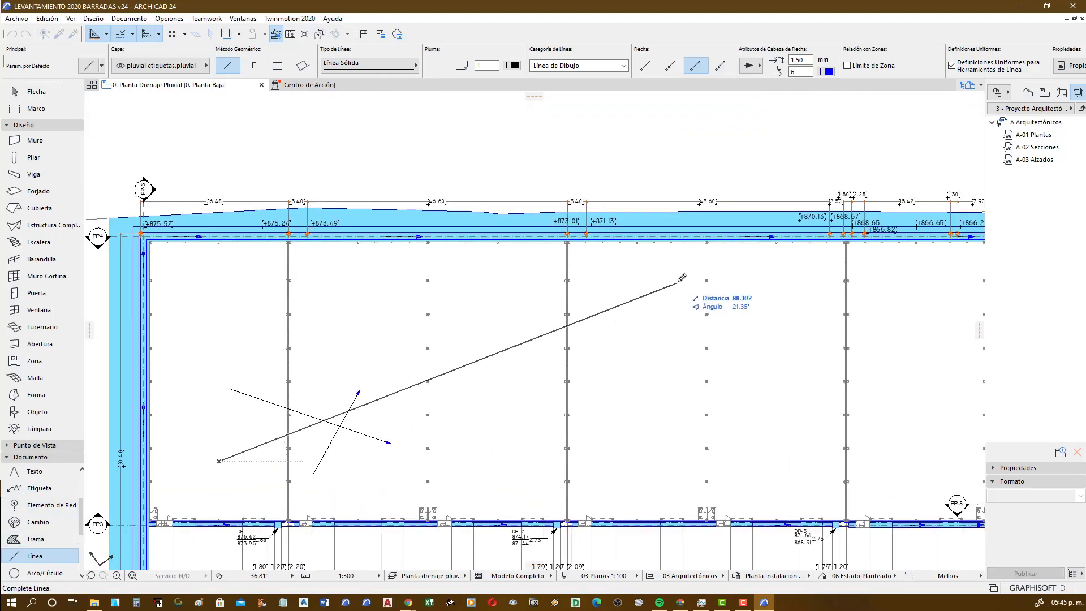
click(748, 276)
middle_drag(632, 363, 594, 323)
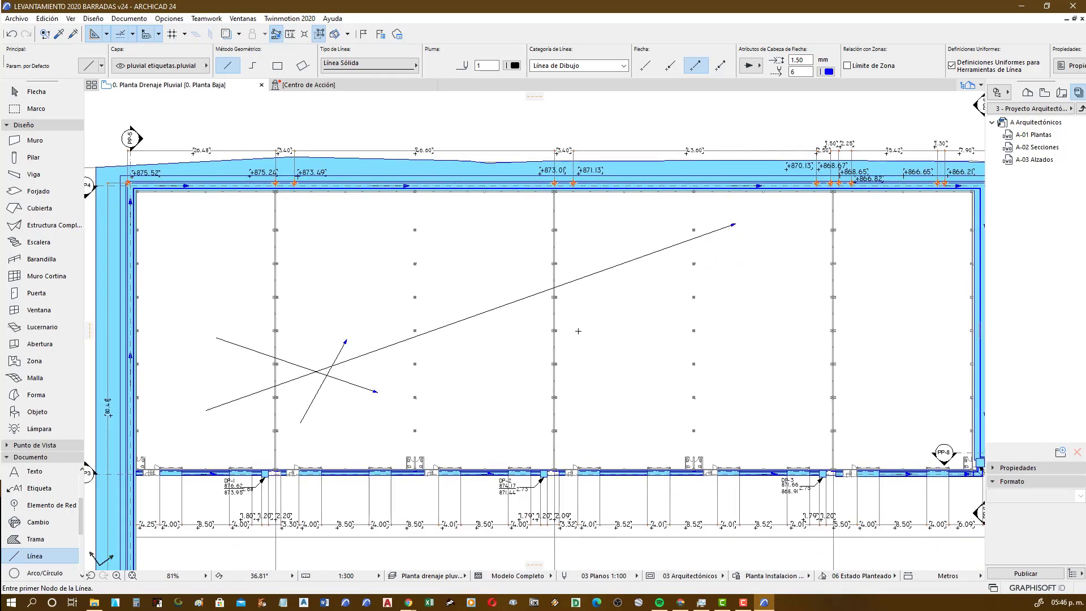
- End the ARCHICAD process in Task Manager and return to the AutoSave-24 folder in File Explorer
click(701, 602)
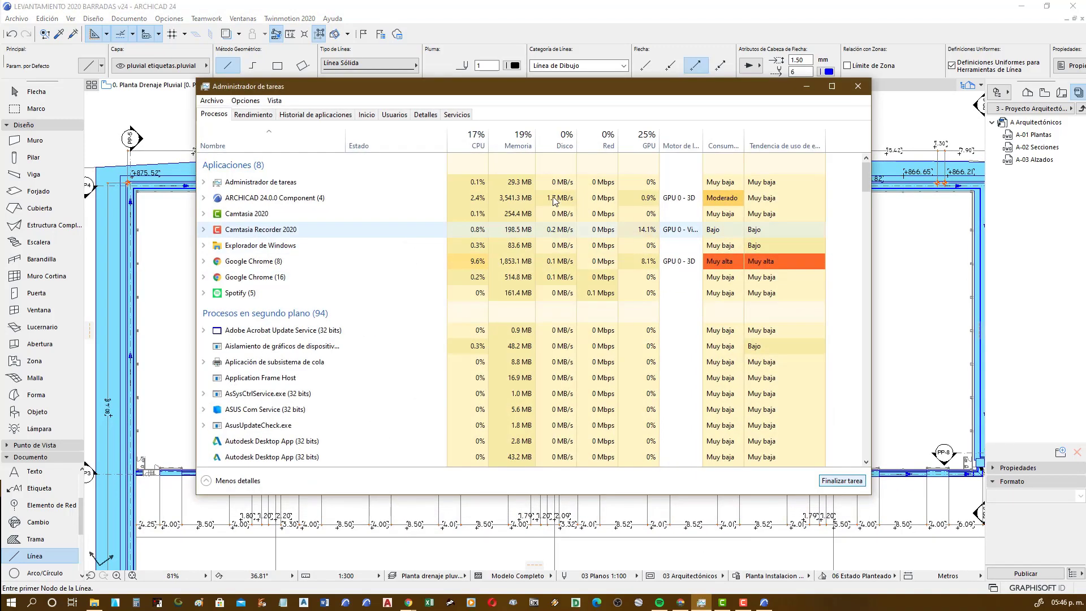
right_click(307, 196)
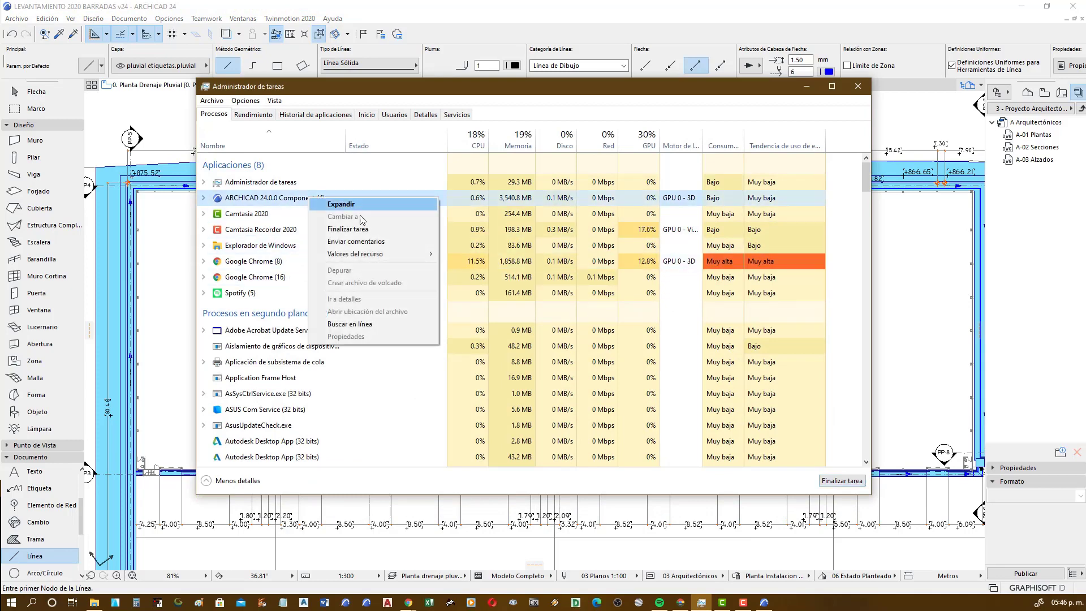
click(368, 228)
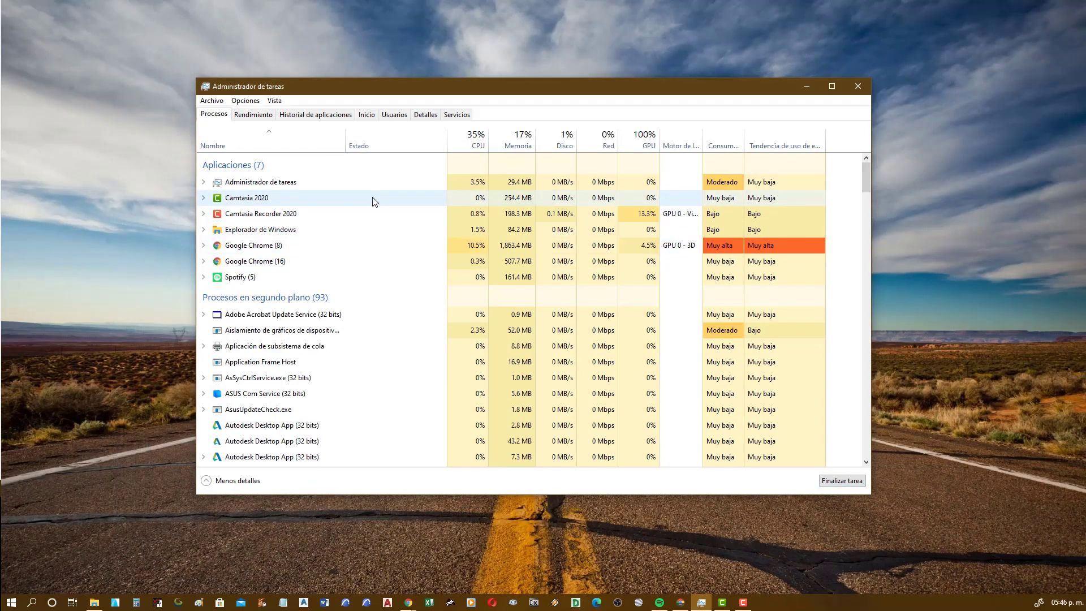
click(806, 87)
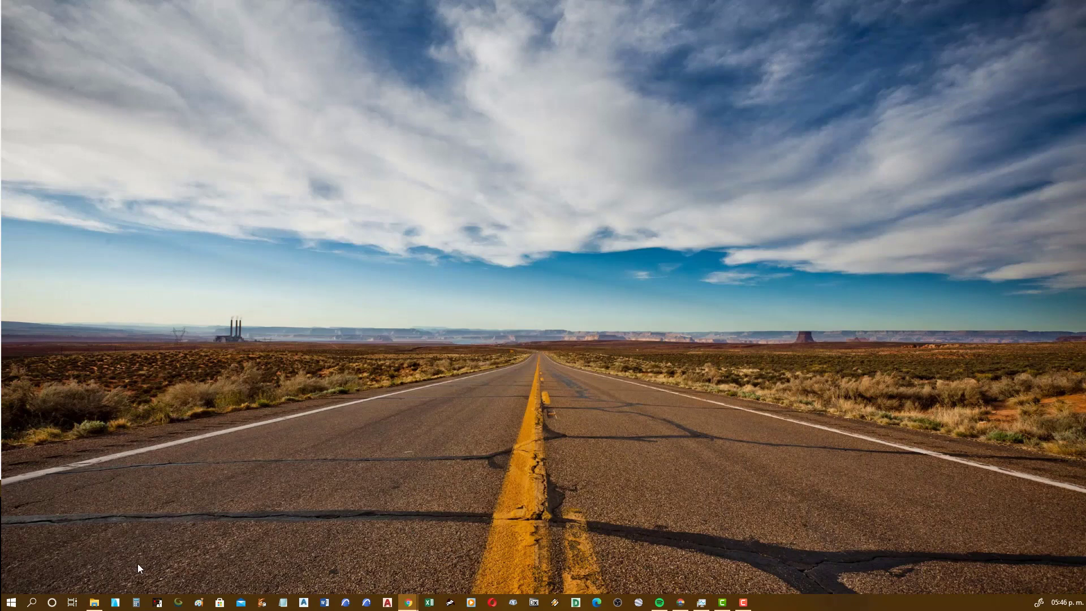
click(98, 601)
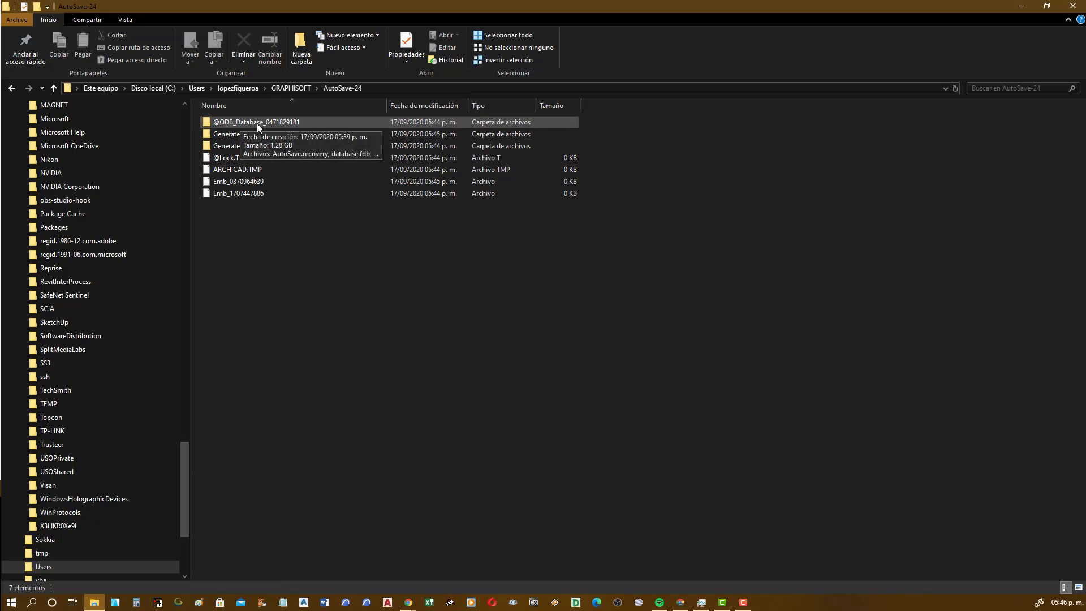
click(257, 123)
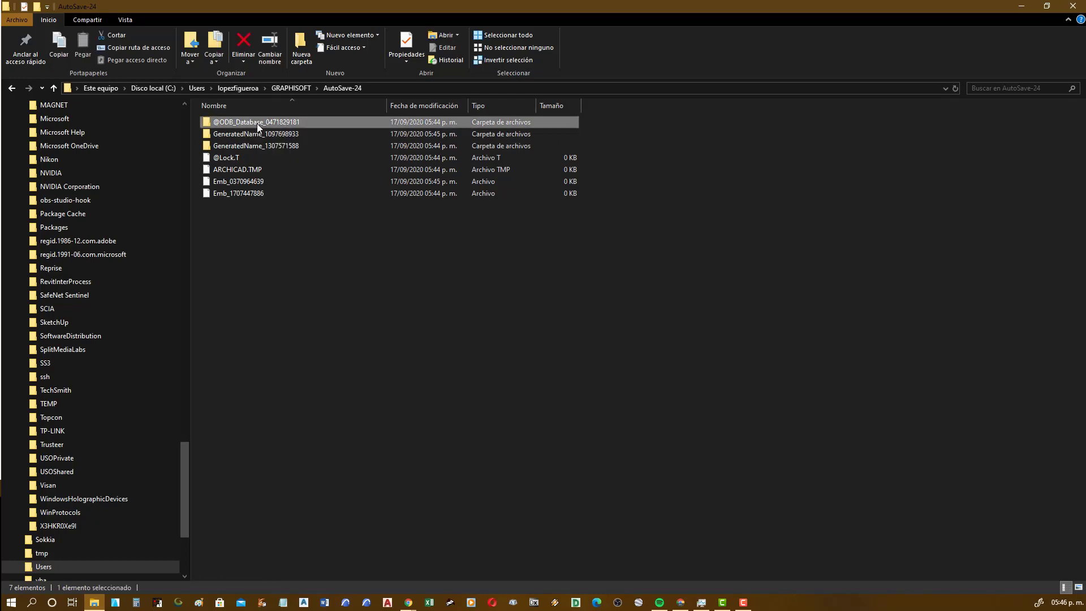
double_click(257, 123)
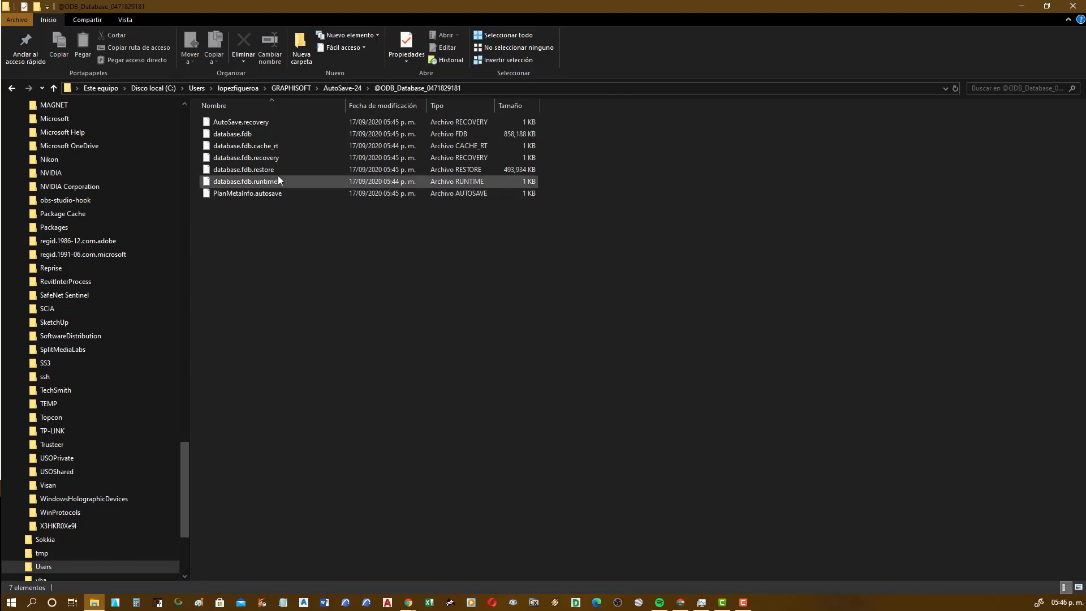
click(496, 170)
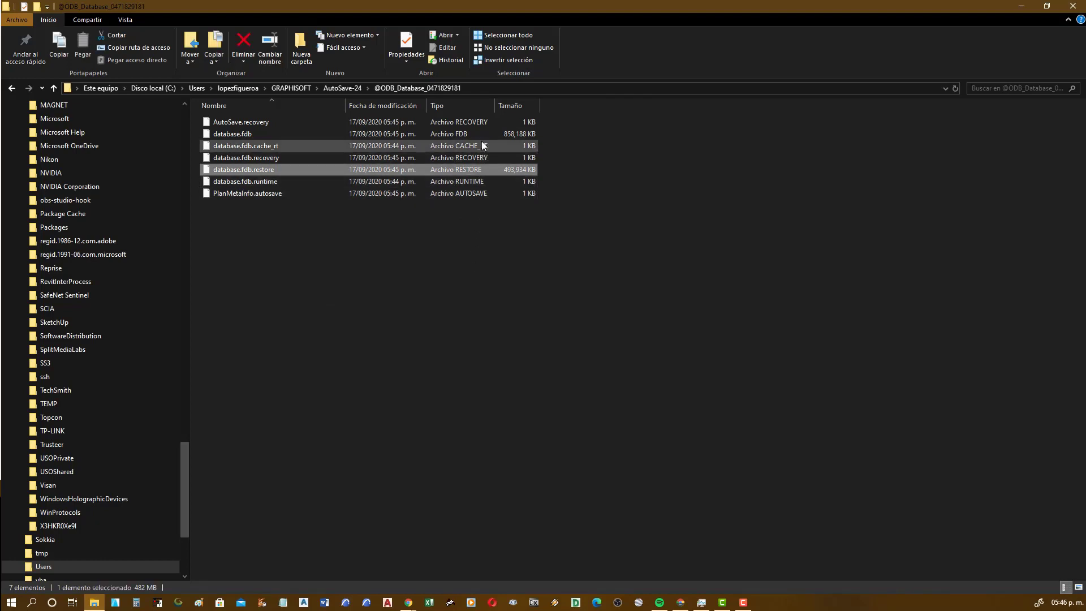
click(464, 134)
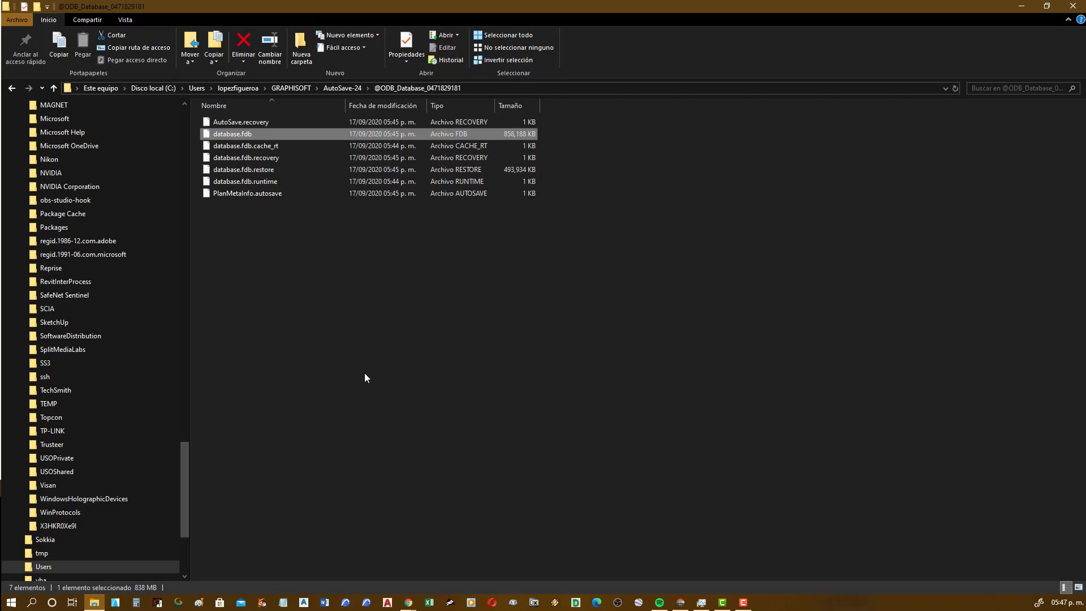
click(283, 169)
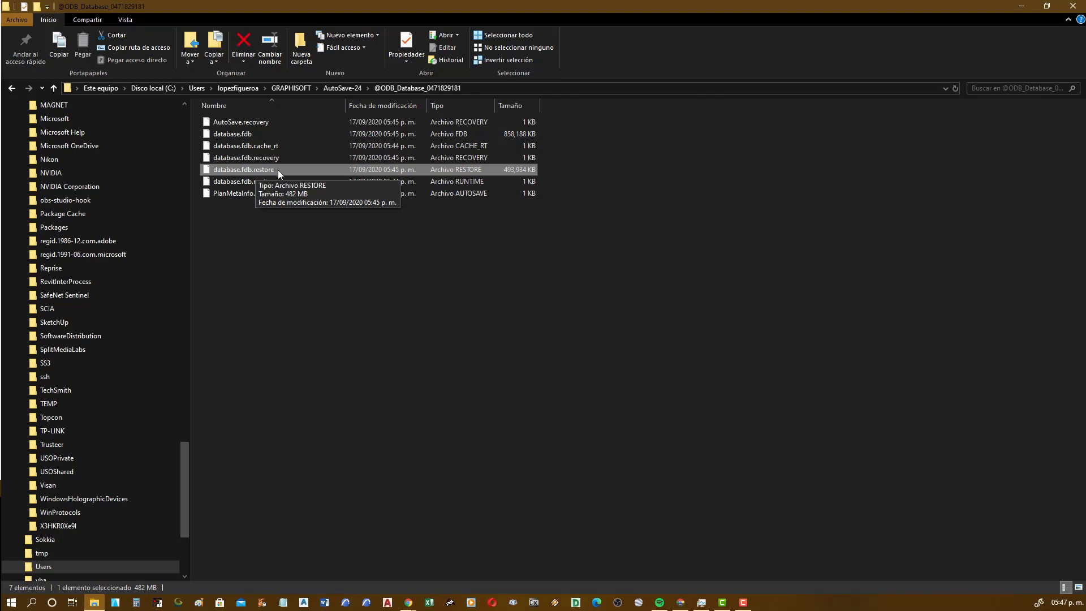
click(283, 227)
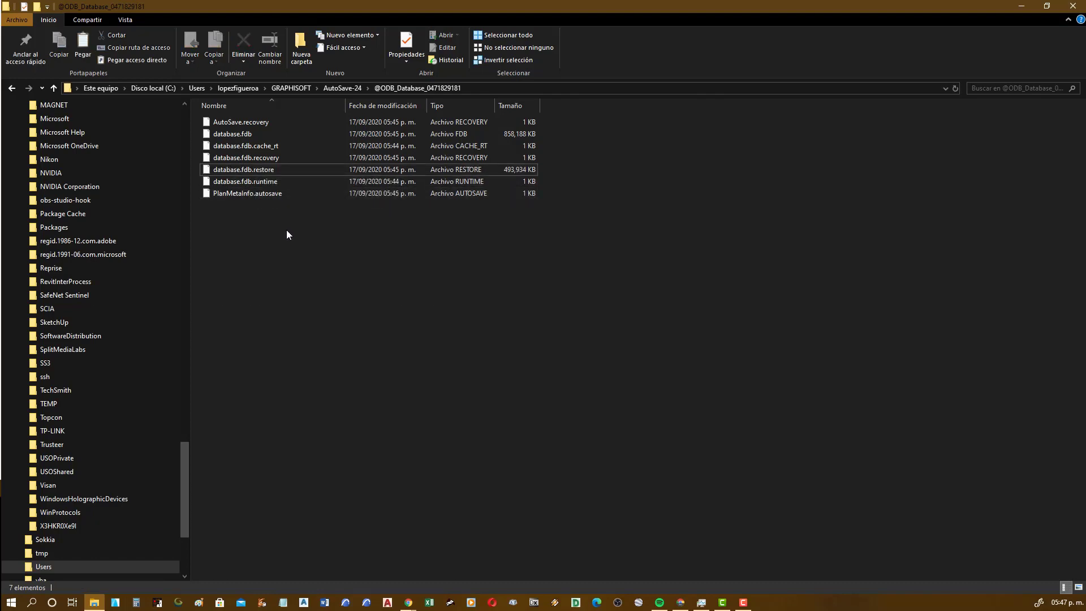
- Paste a copy of database.fdb.restore and rename it database.pln, accepting the extension change
key(ctrl+v)
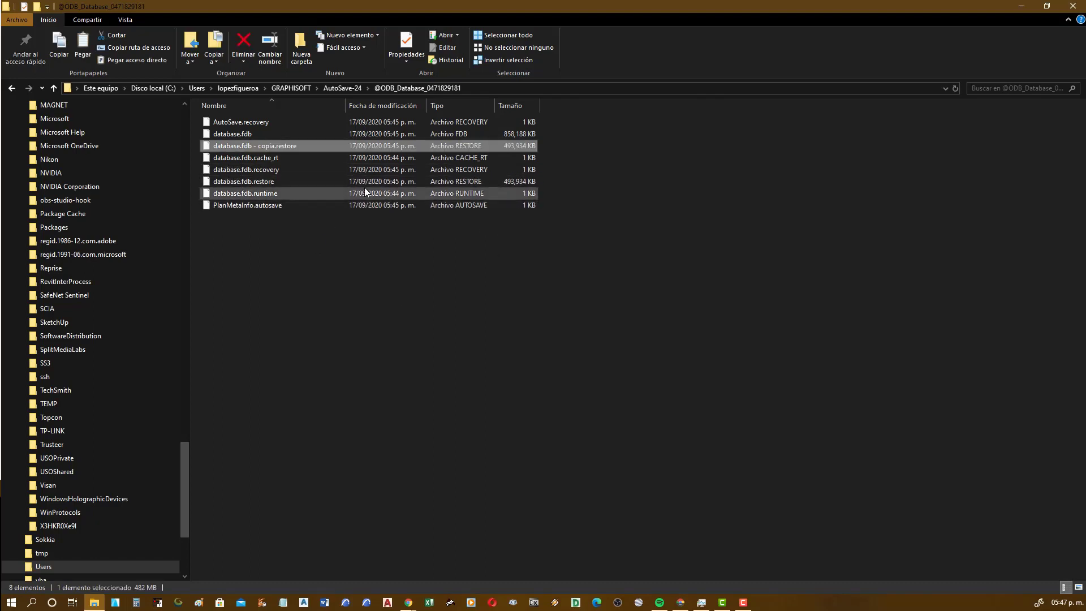
click(254, 147)
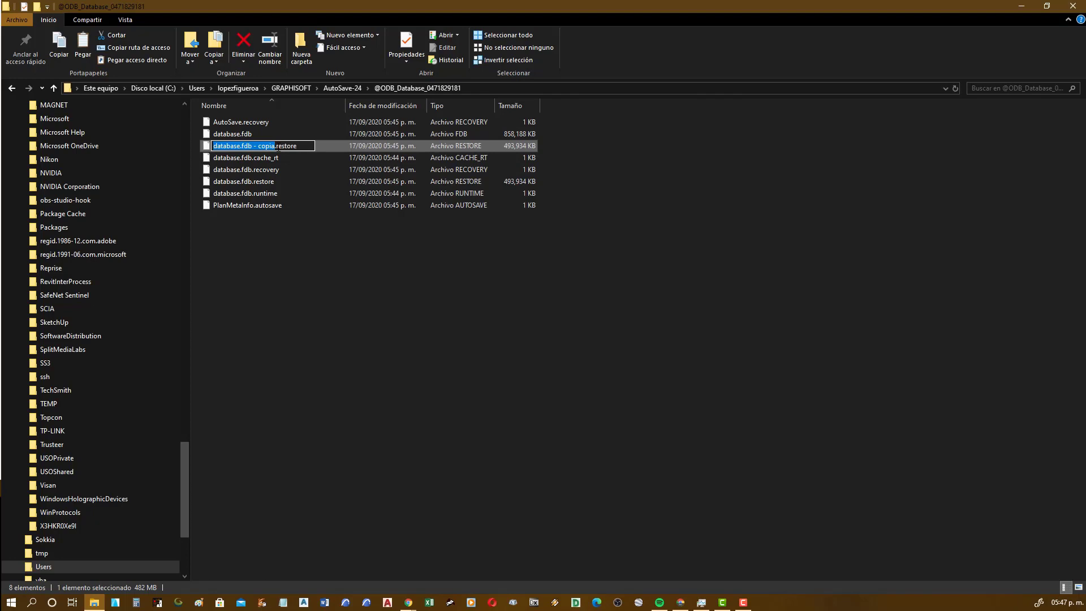
click(240, 146)
drag(239, 146, 345, 145)
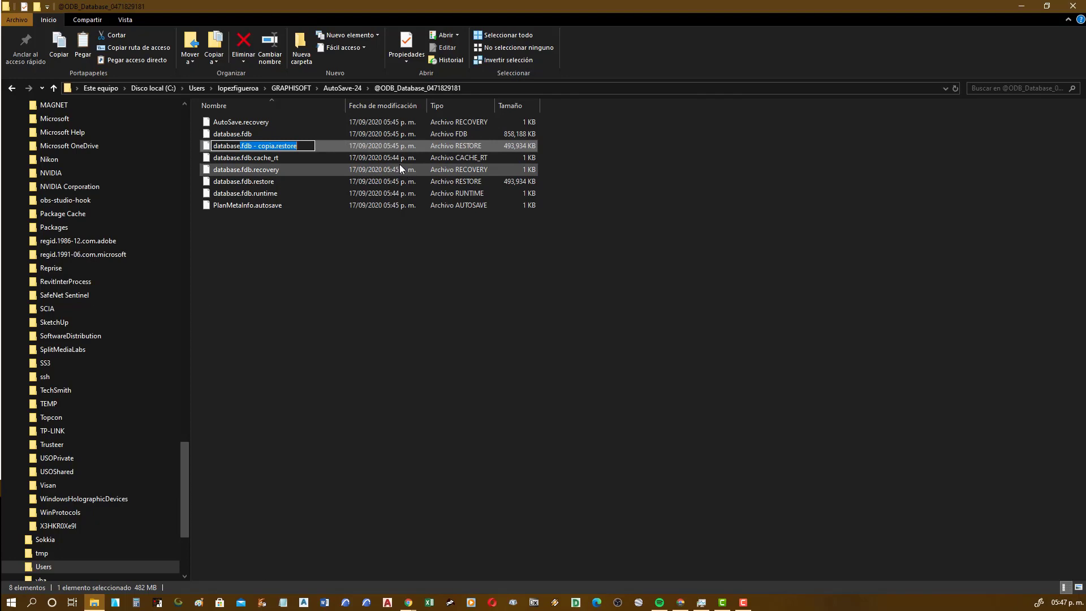
key(BackSpace)
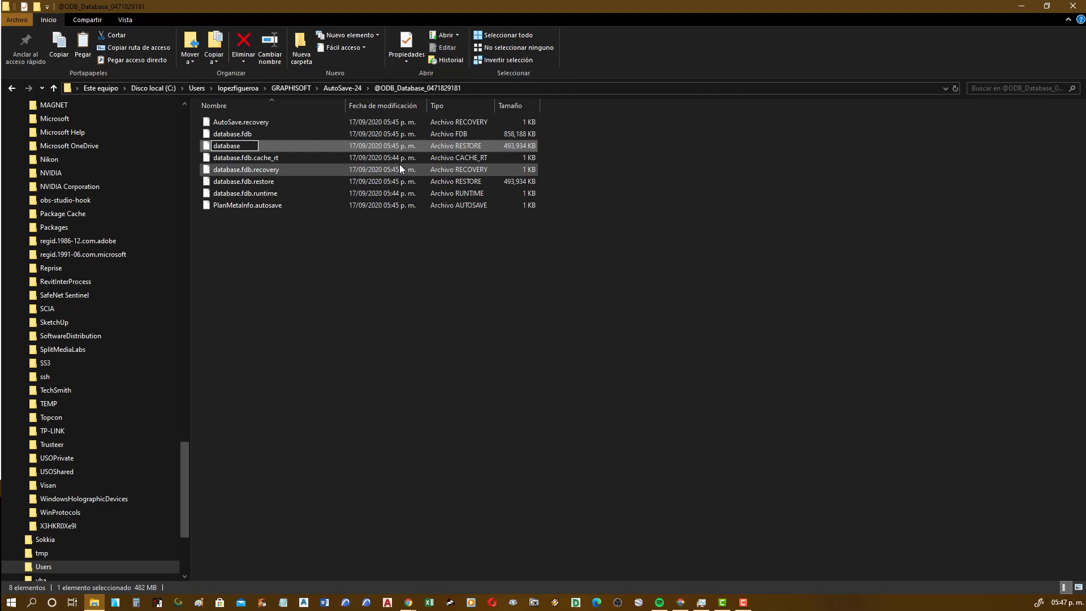
text(.)
text(pl)
text(n)
key(Return)
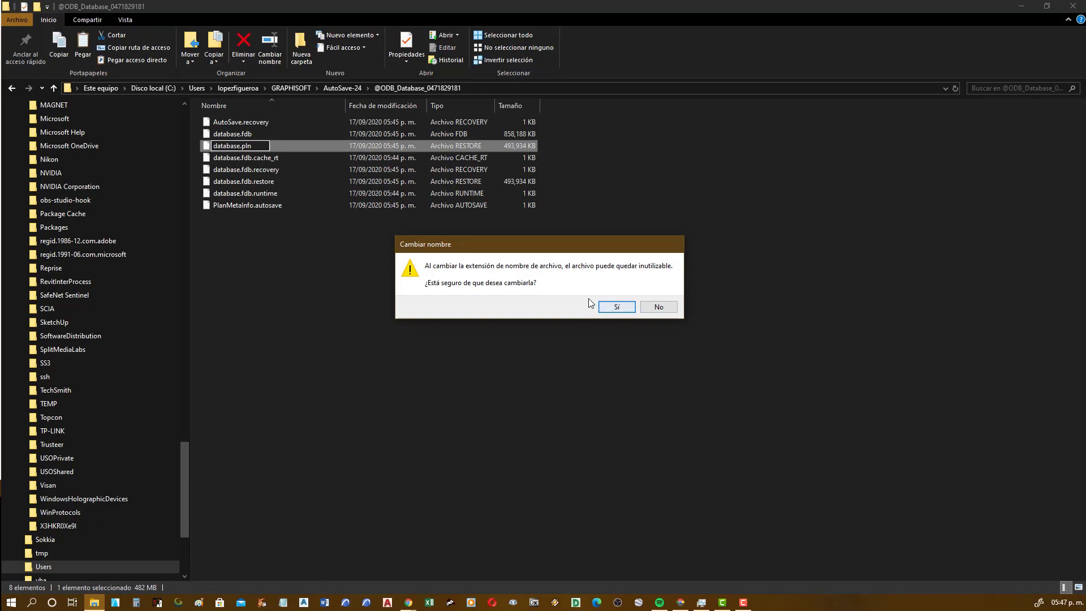
click(623, 308)
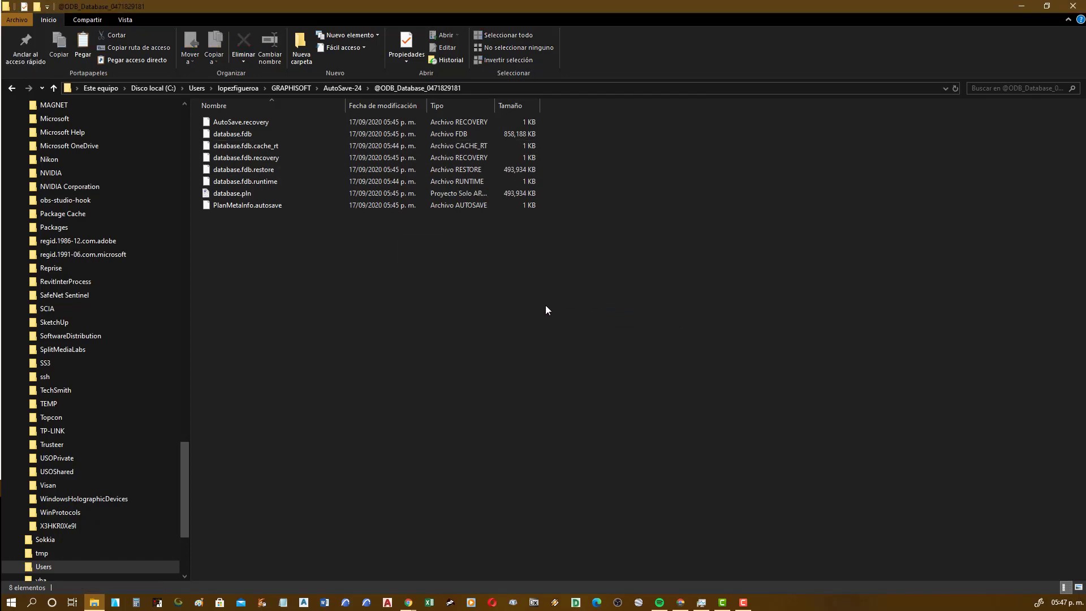
click(265, 191)
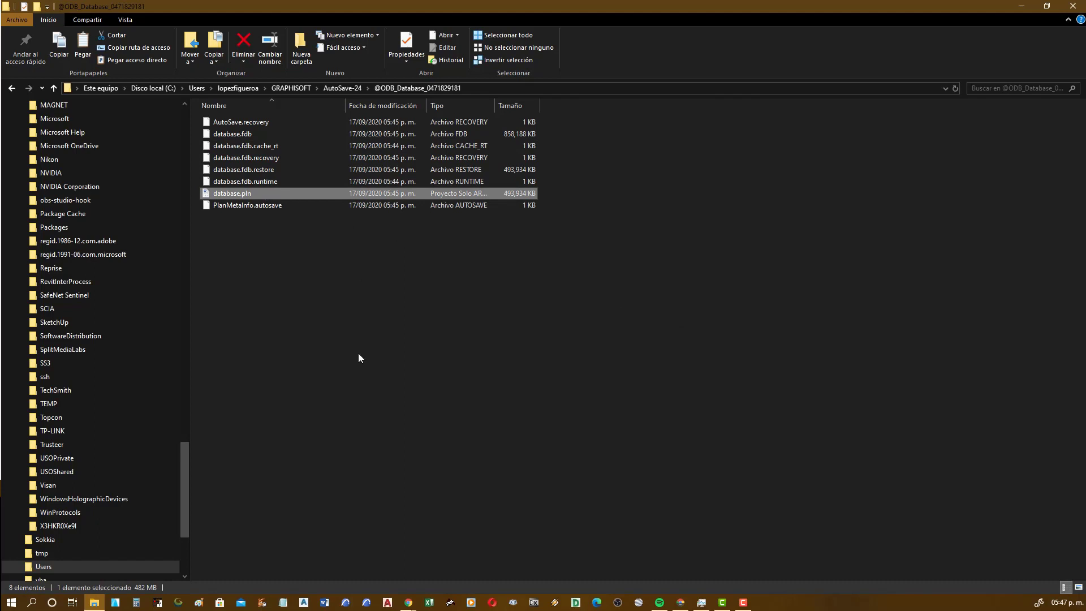
- Open database.pln with ARCHICAD 24 and delete all stored recoveries with Borrar Todo
right_click(281, 193)
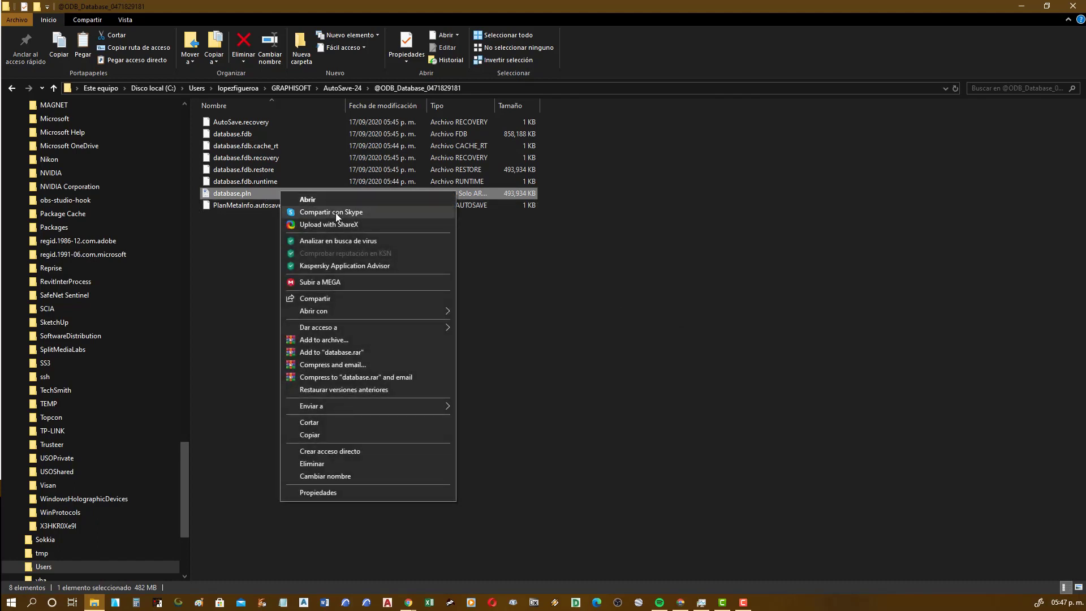
mouse_move(365, 310)
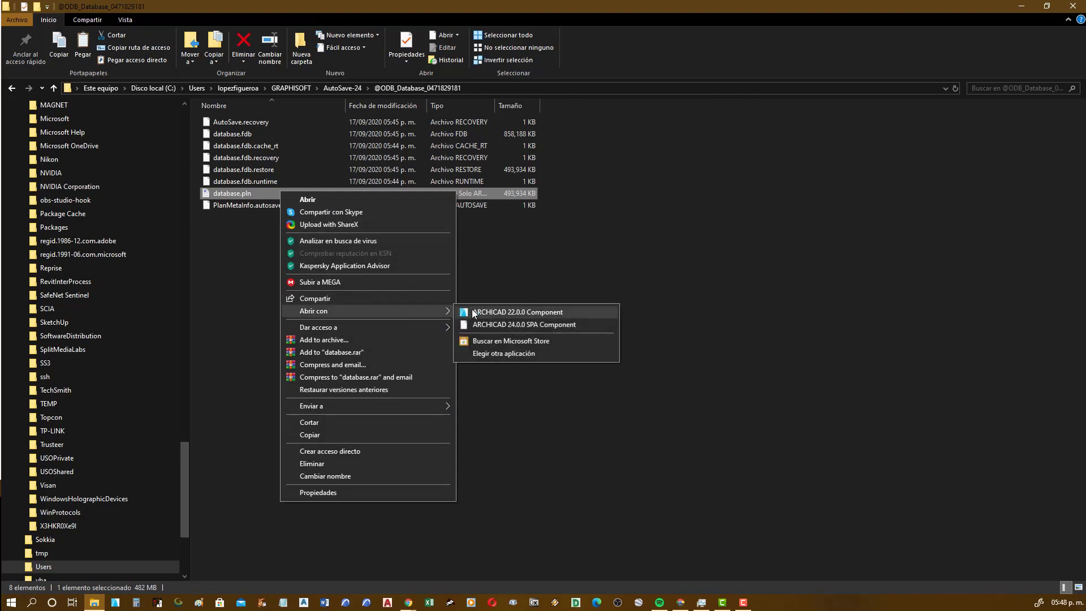
click(525, 326)
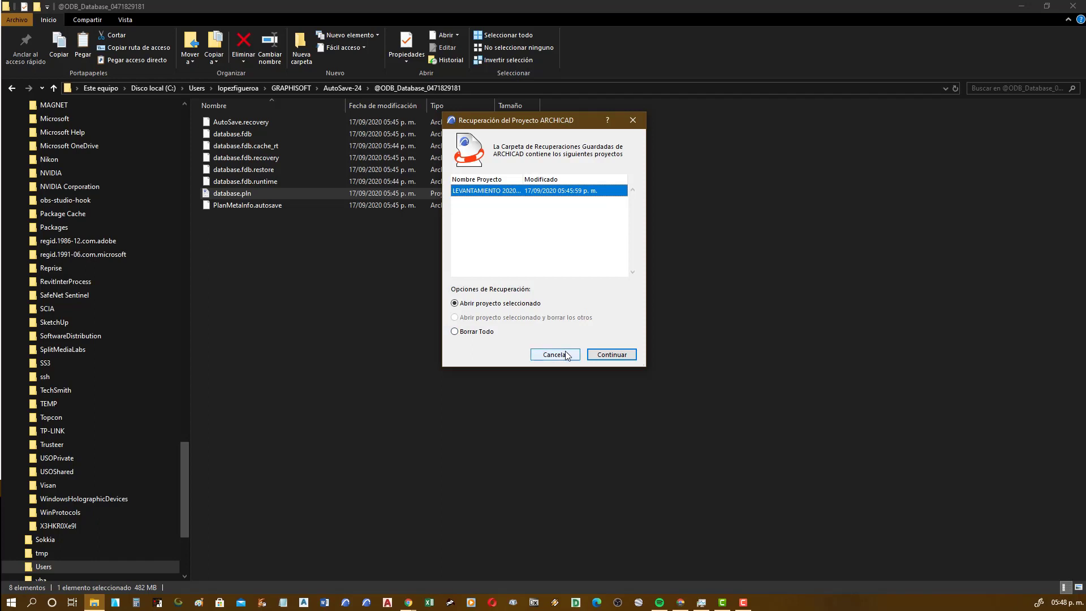
click(484, 333)
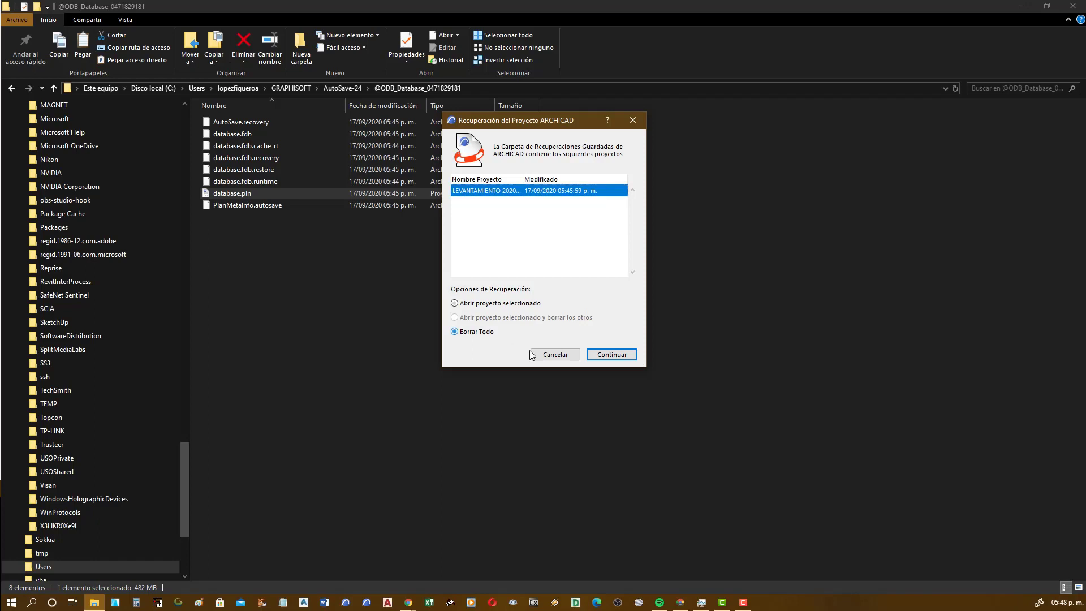
click(612, 356)
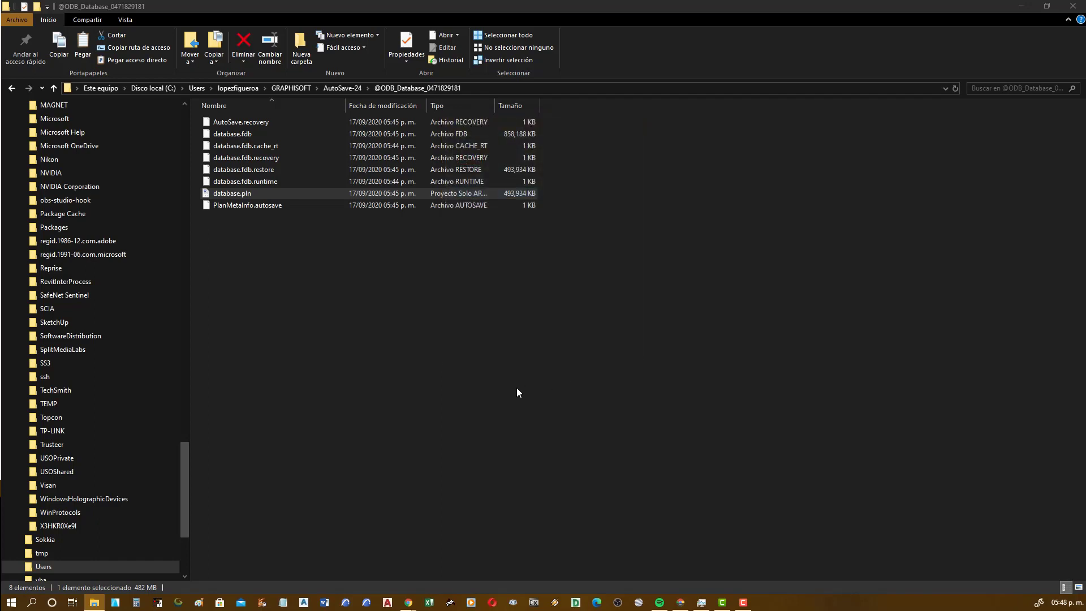
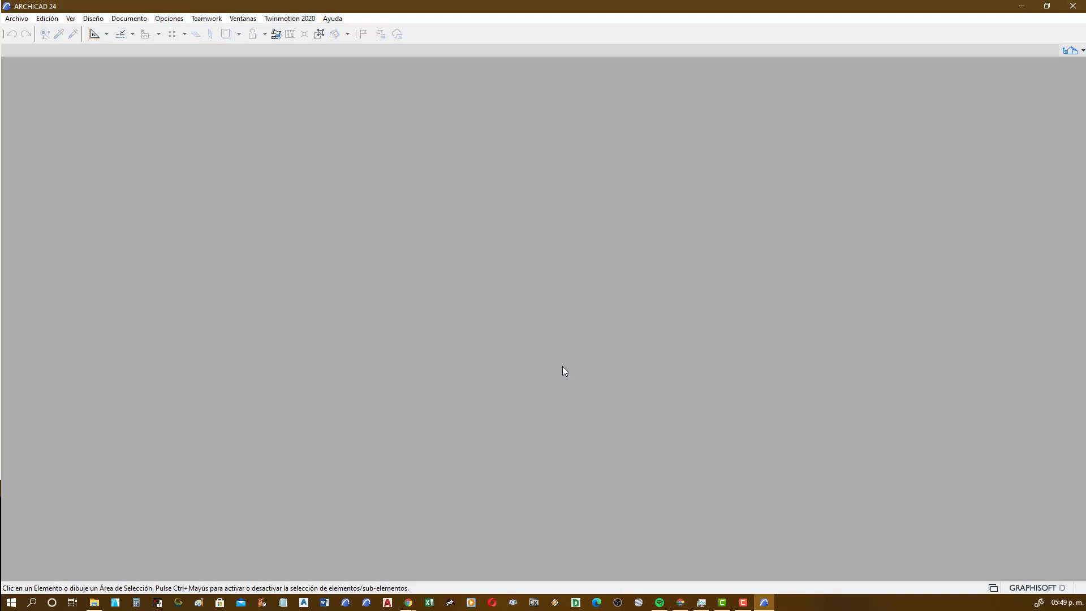
- Reopen the recent LEVANTAMIENTO 2020 BARRADAS v24 project with exclusive access
click(94, 603)
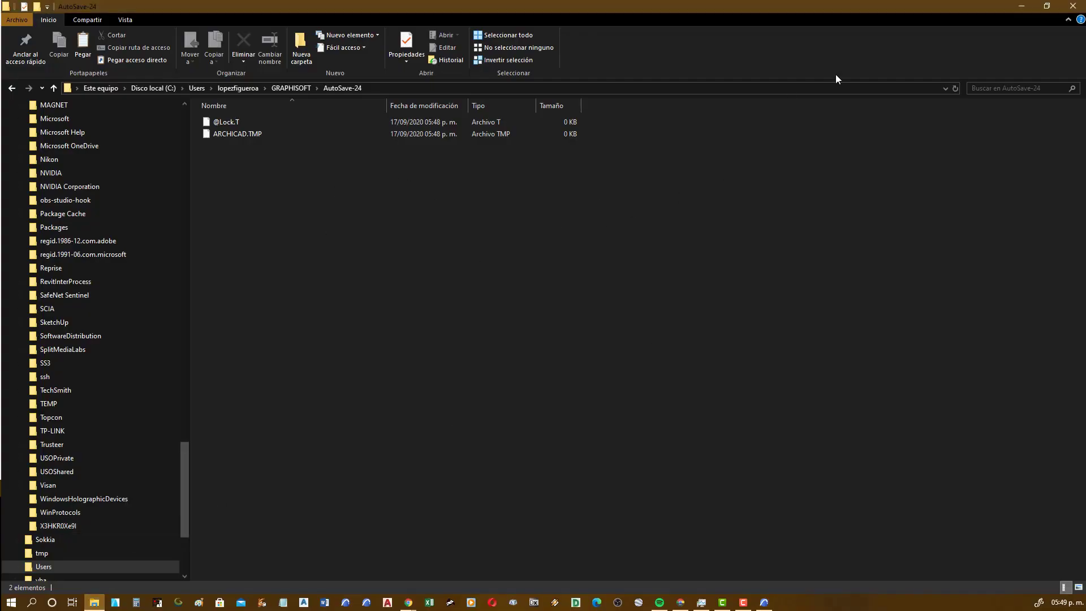
click(1027, 4)
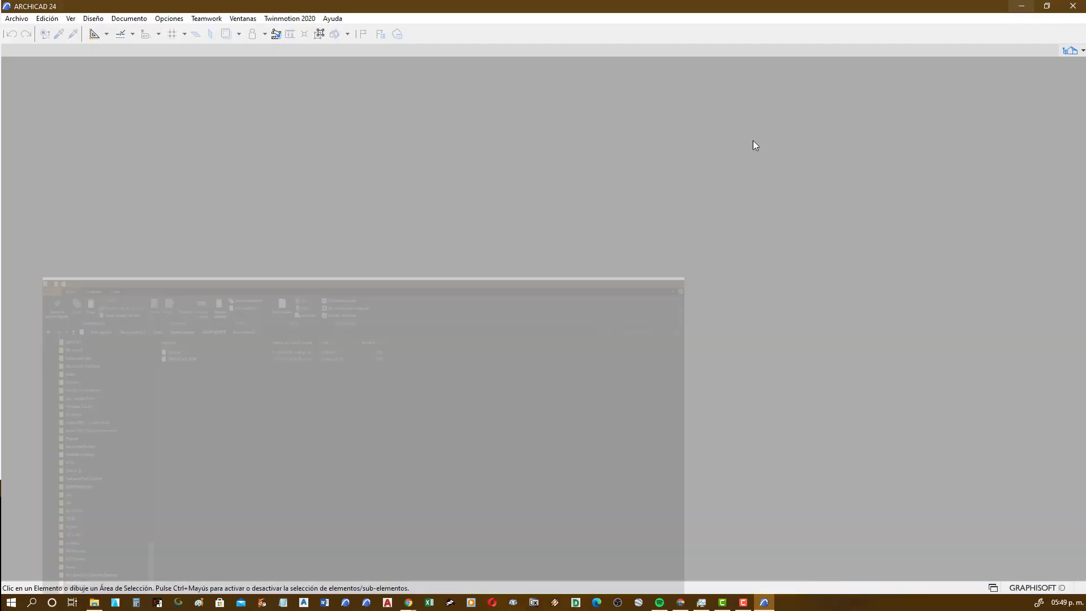
click(16, 19)
mouse_move(28, 47)
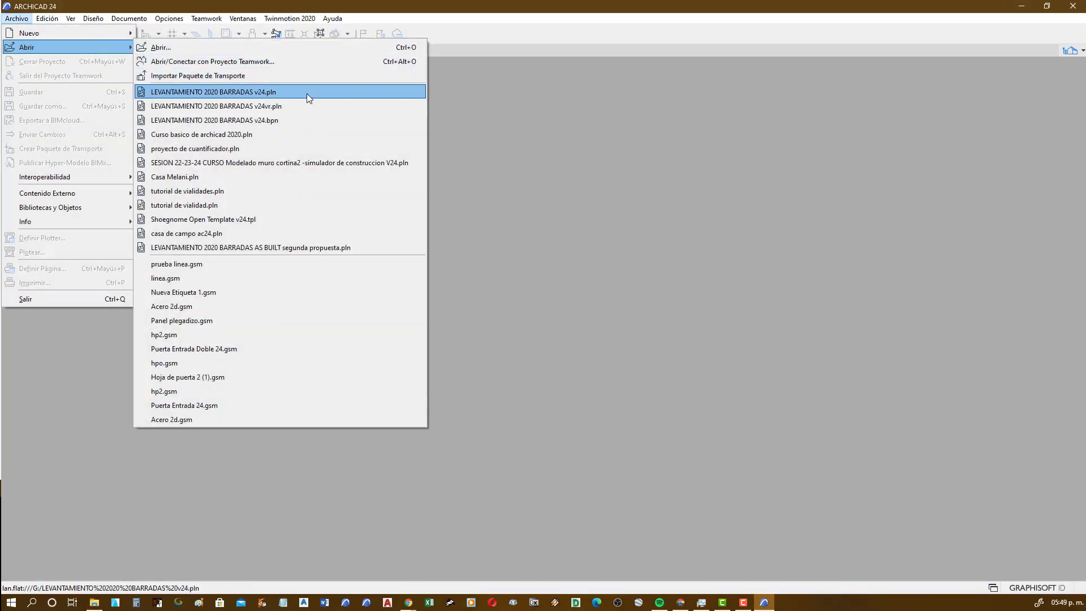
click(297, 91)
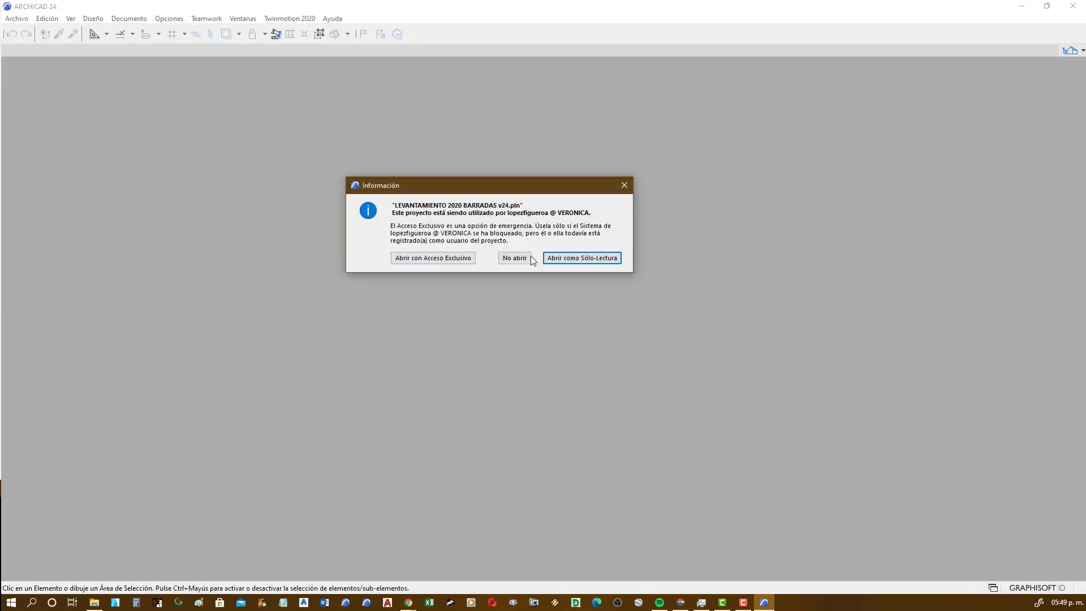
click(453, 259)
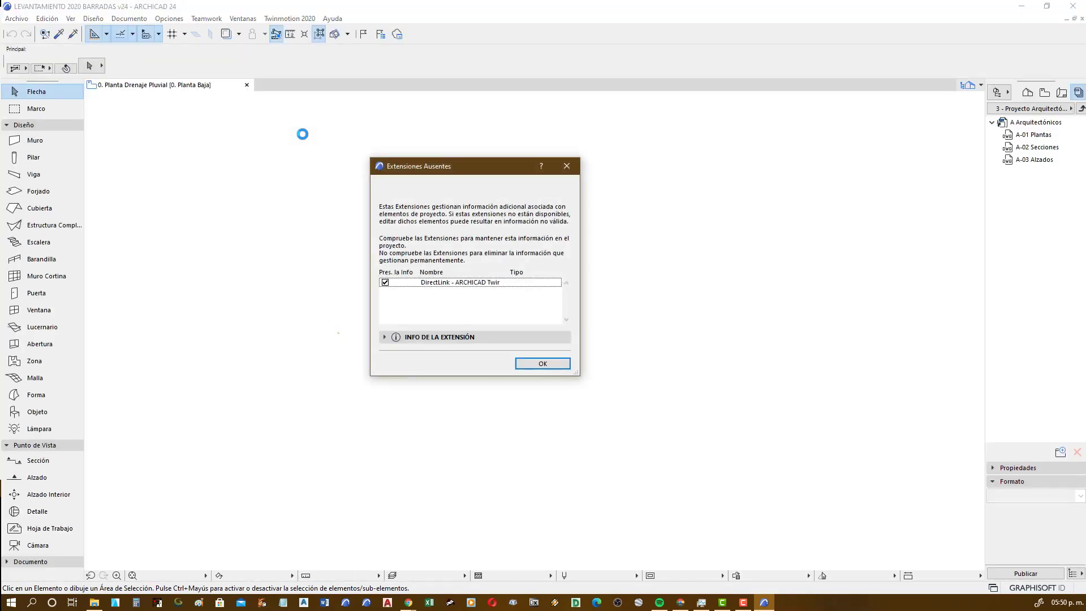
- Close the Missing Extensions notice and frame the drainage line with downpipes DP-1 to DP-3
click(568, 167)
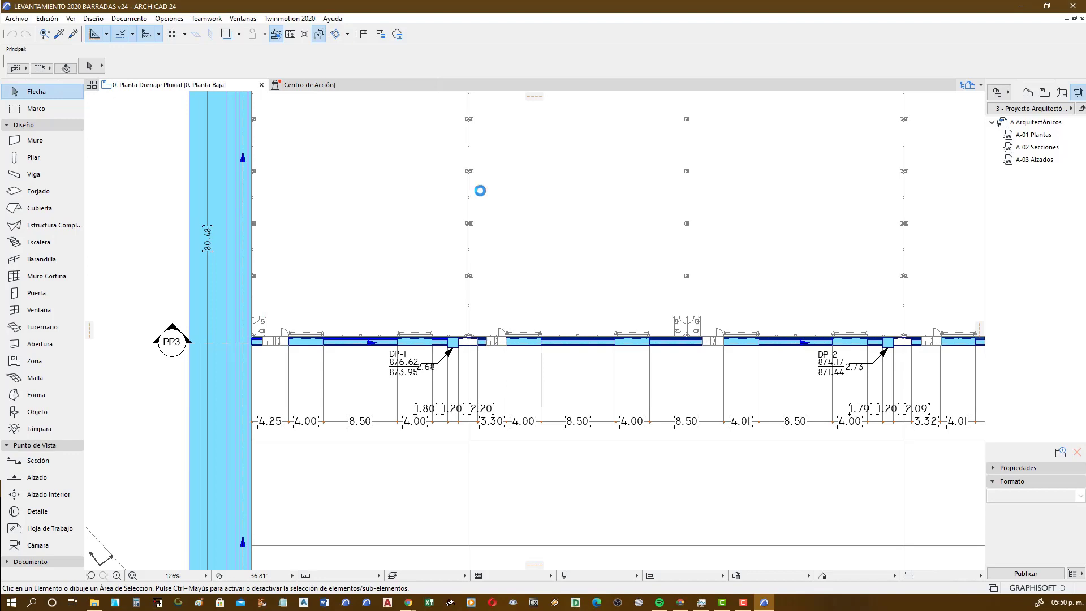
scroll(572, 177, down, 2)
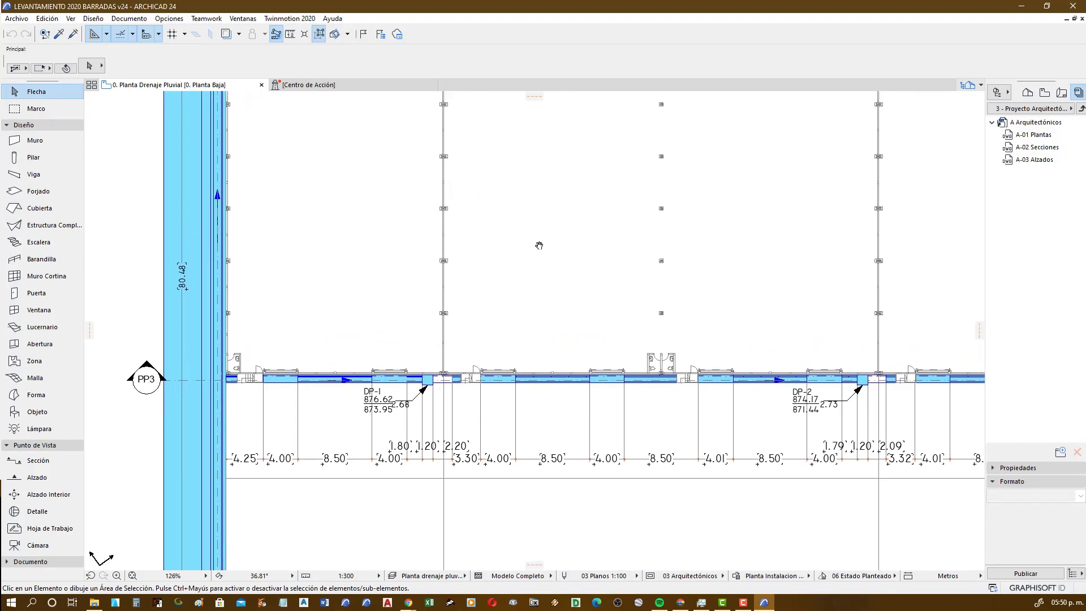
scroll(539, 245, down, 1)
scroll(536, 245, down, 1)
scroll(473, 284, up, 1)
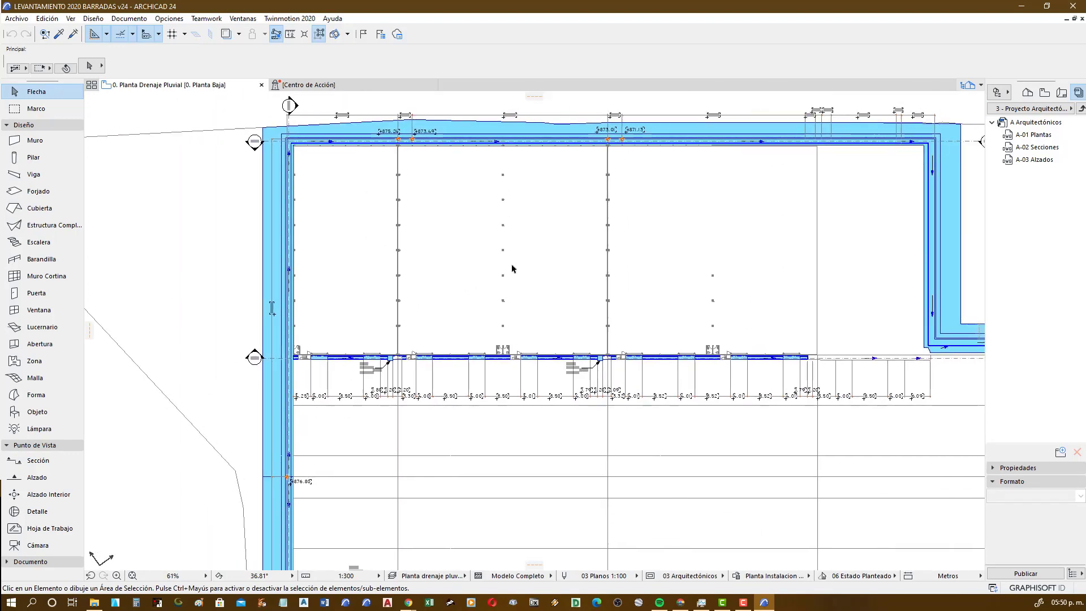
scroll(495, 271, up, 1)
mouse_move(447, 295)
middle_down()
mouse_move(408, 344)
mouse_move(390, 327)
middle_up()
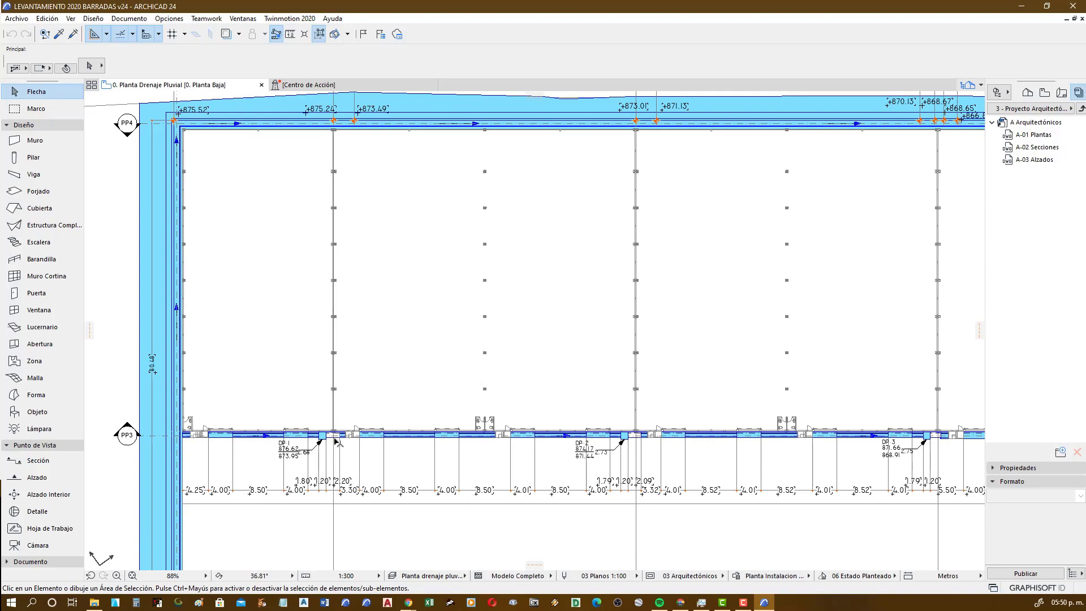
middle_drag(424, 318, 427, 315)
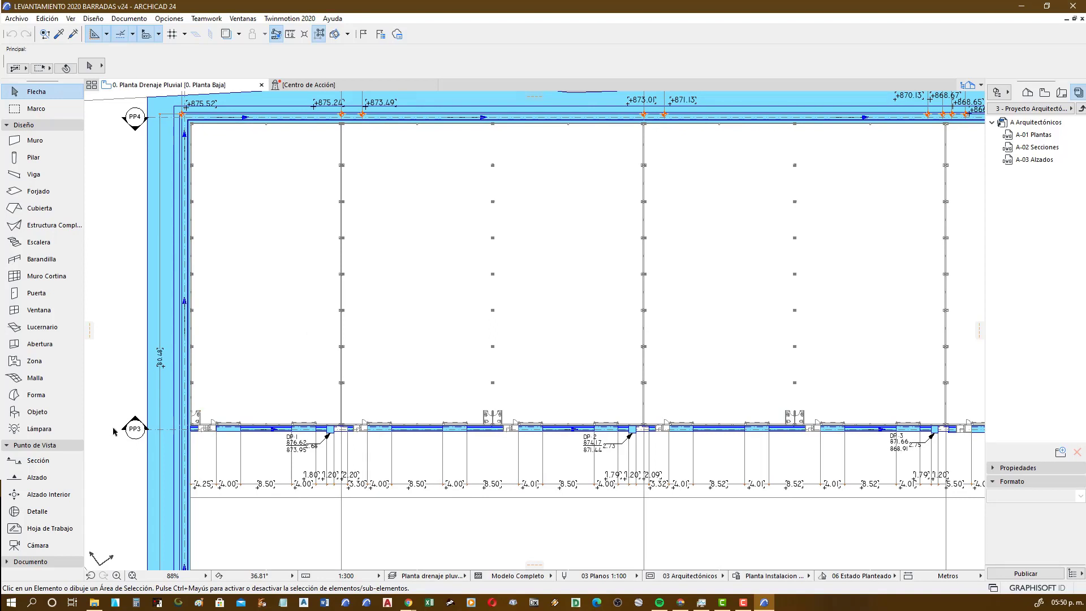
- Draw three crossing arrow-headed lines in the empty plan area above the drainage line
click(48, 561)
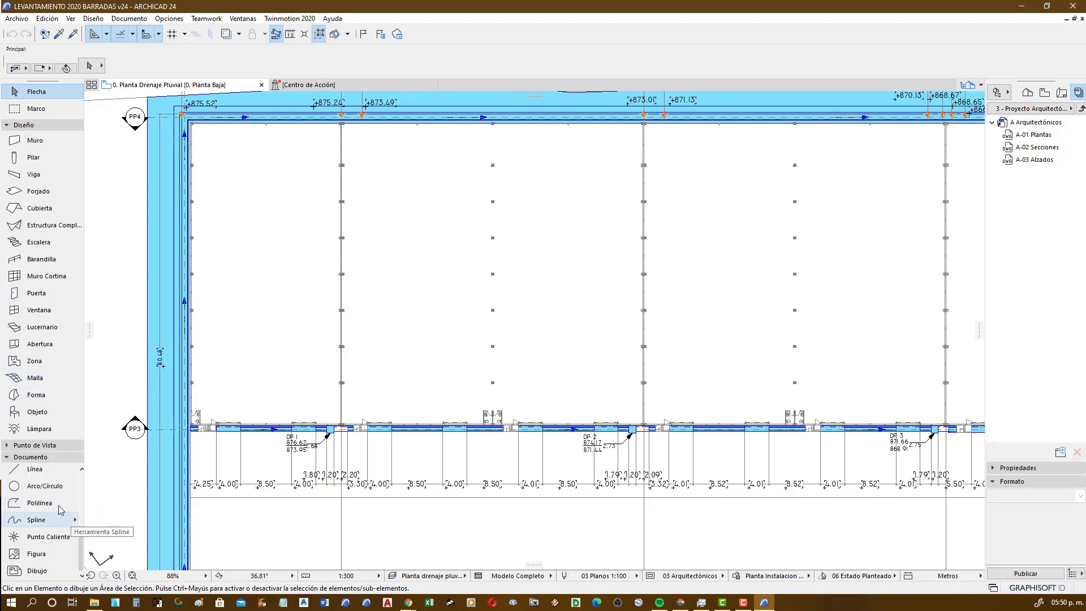
click(34, 471)
click(272, 375)
click(461, 260)
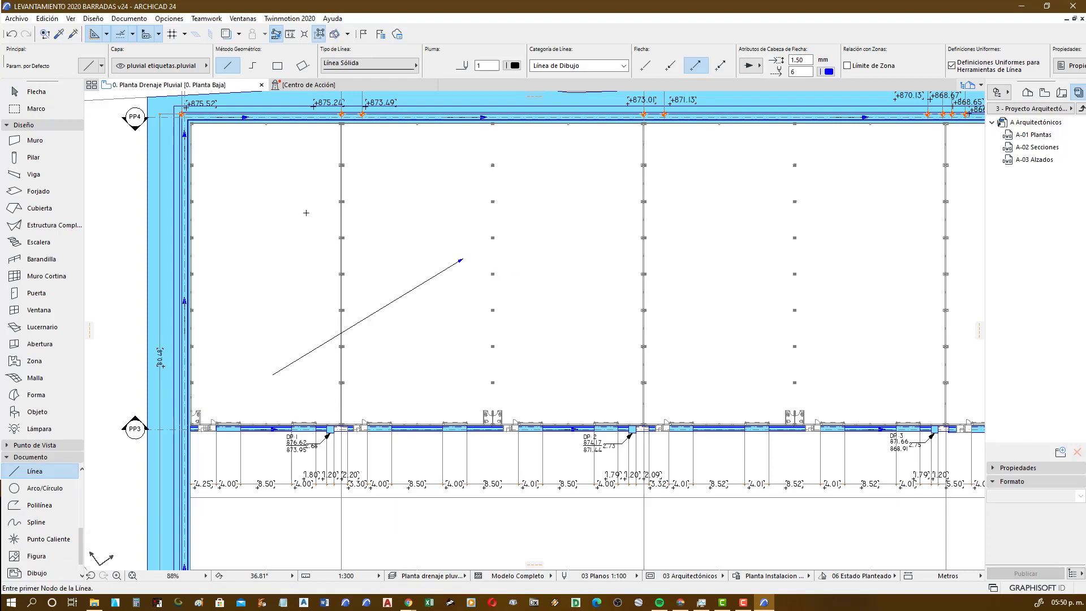
click(306, 213)
click(433, 342)
click(368, 365)
click(424, 199)
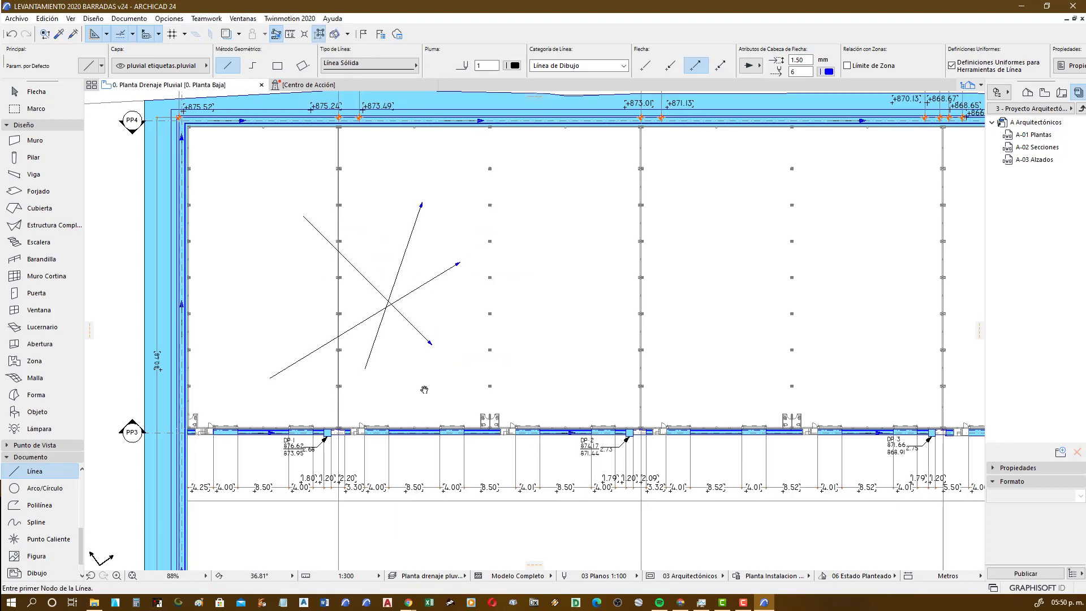
- Pan the plan to frame the new arrows, then bring up Windows Task Manager
scroll(444, 377, up, 2)
middle_drag(409, 232, 386, 334)
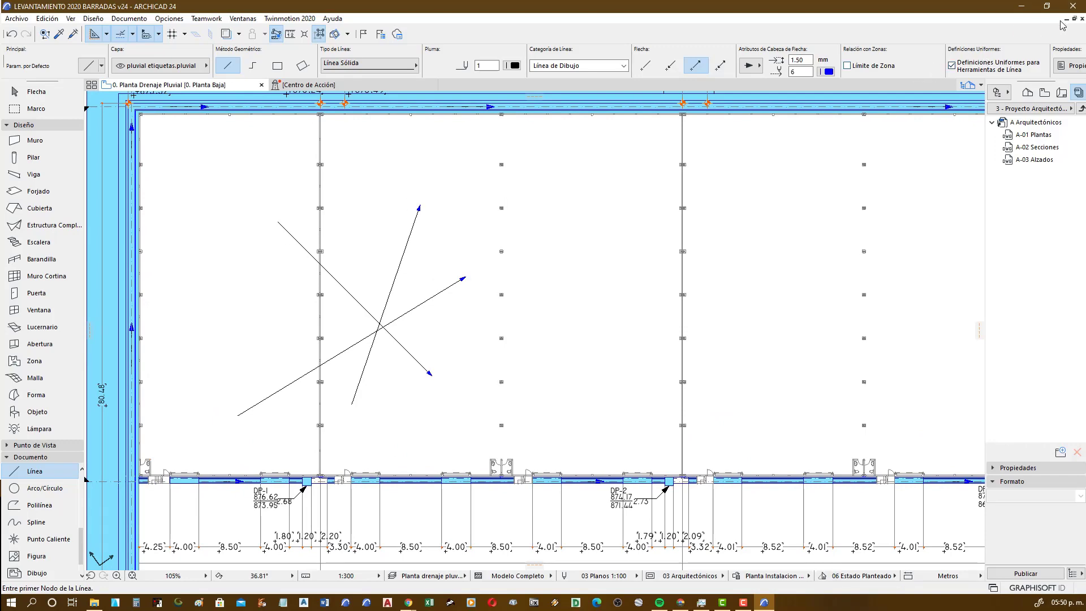
click(702, 603)
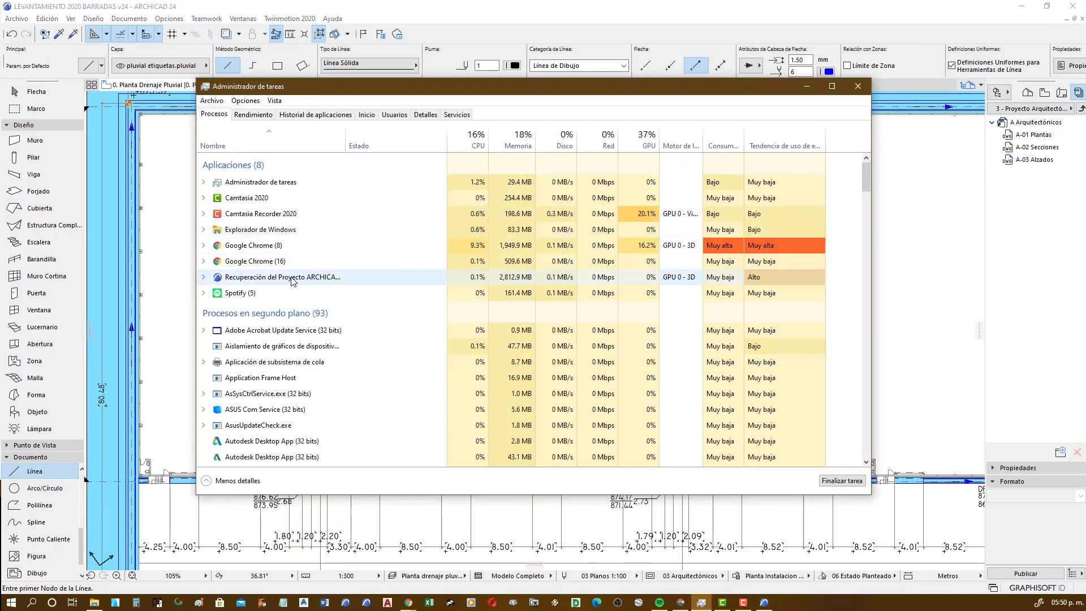
- End the 'Recuperación del Proyecto ARCHICAD' task and minimize Task Manager
right_click(293, 278)
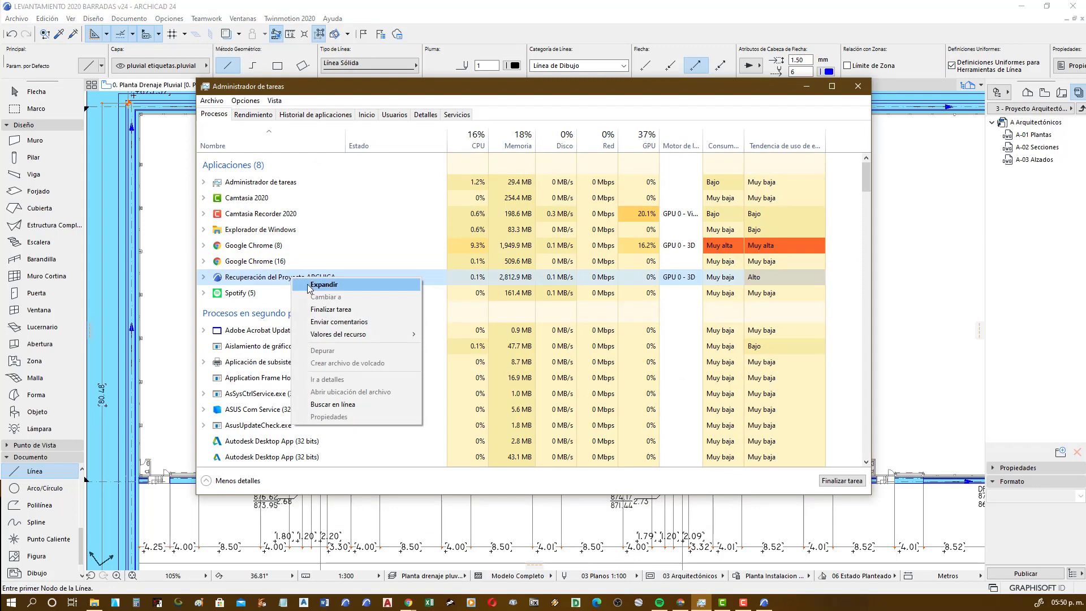
click(340, 310)
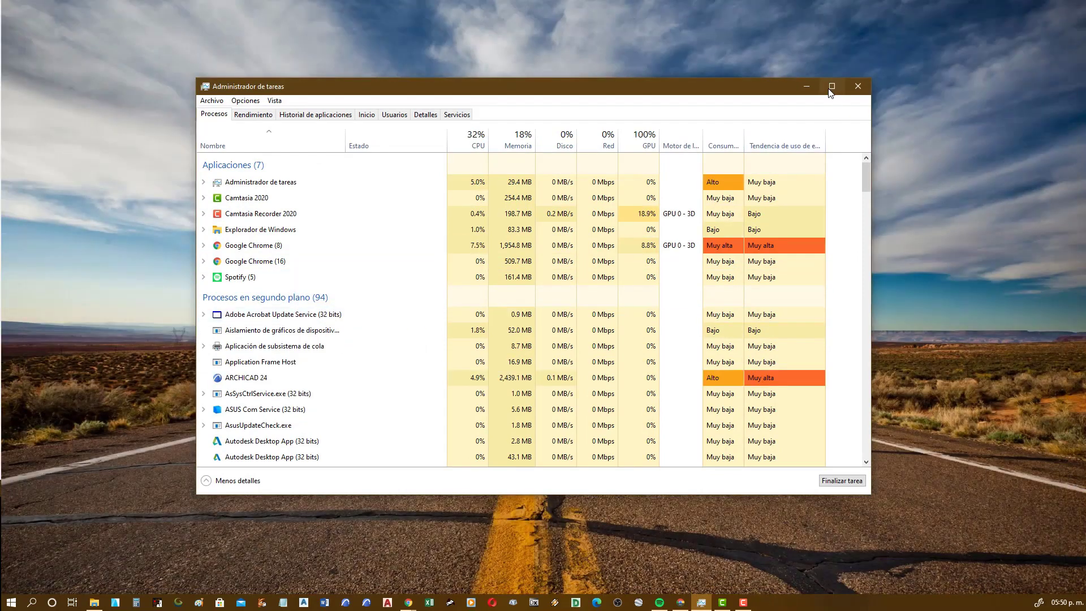
click(805, 88)
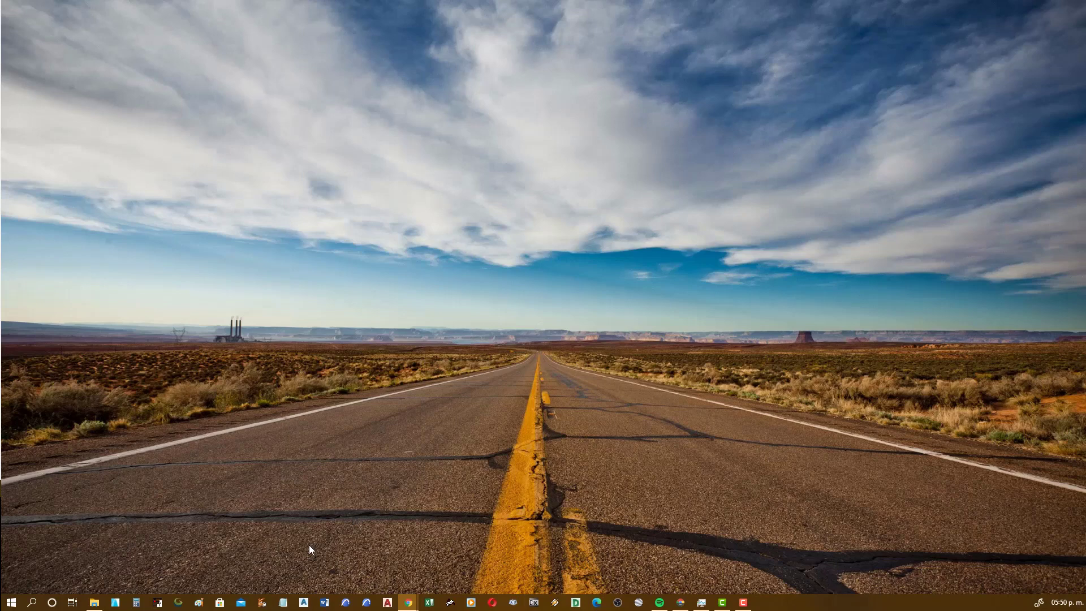
click(94, 602)
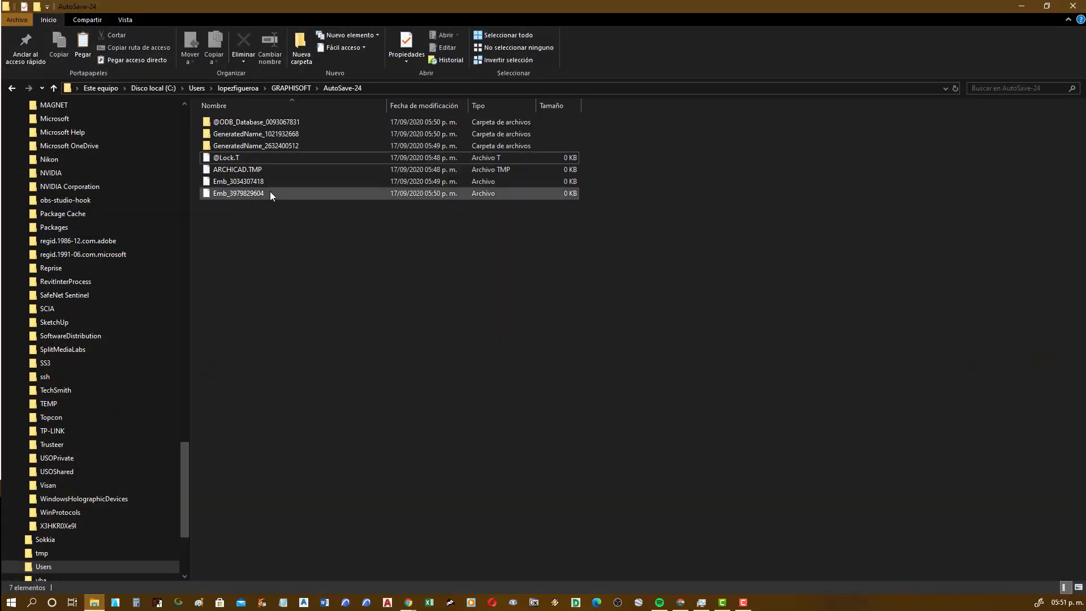
double_click(290, 124)
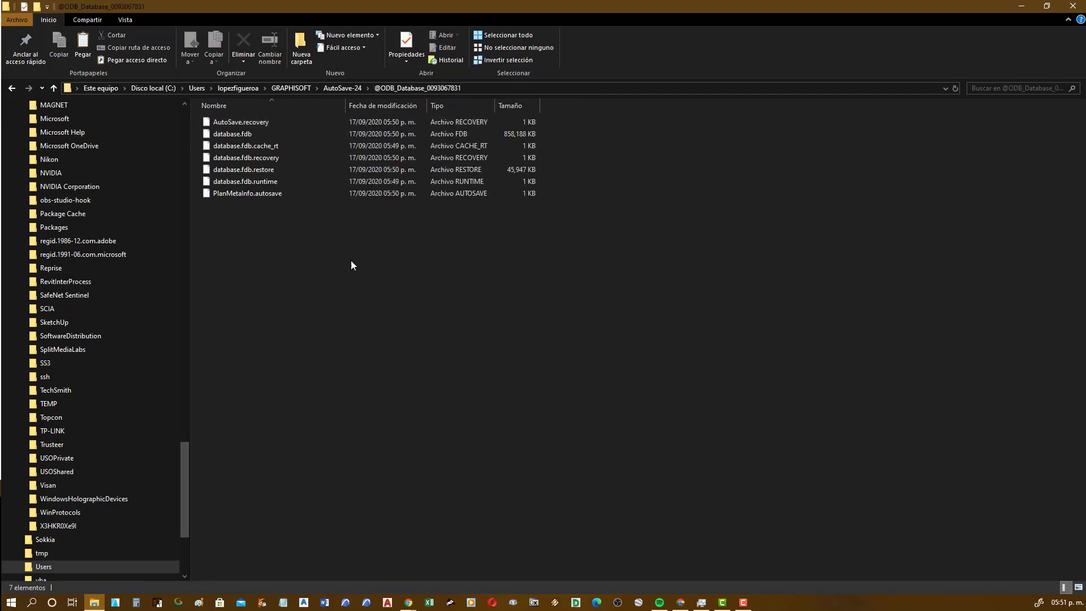
click(242, 170)
click(242, 170)
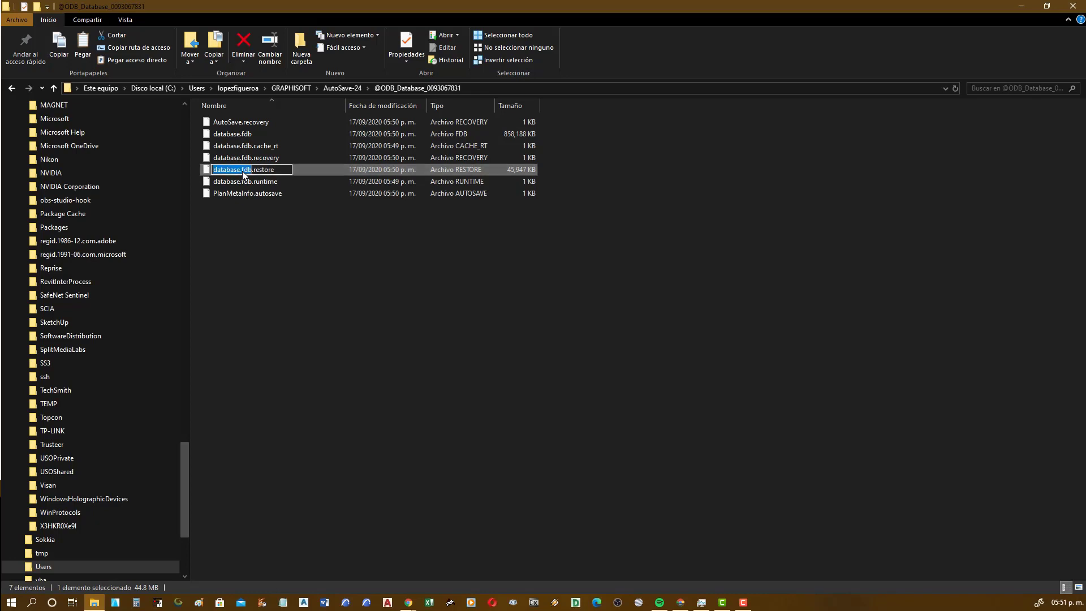
drag(244, 170, 315, 189)
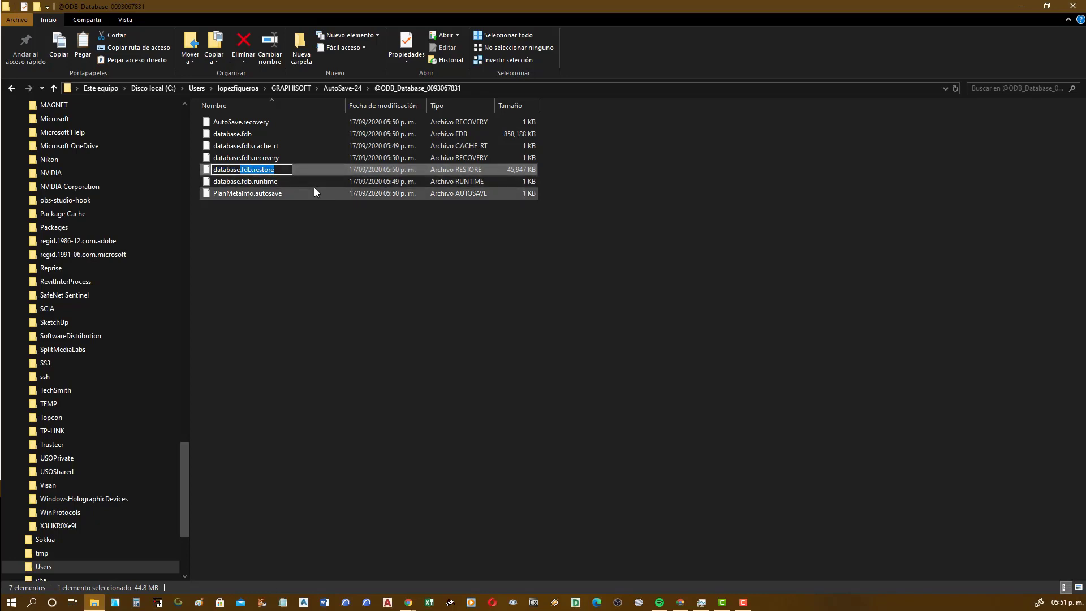
key(BackSpace)
text(pln)
key(Return)
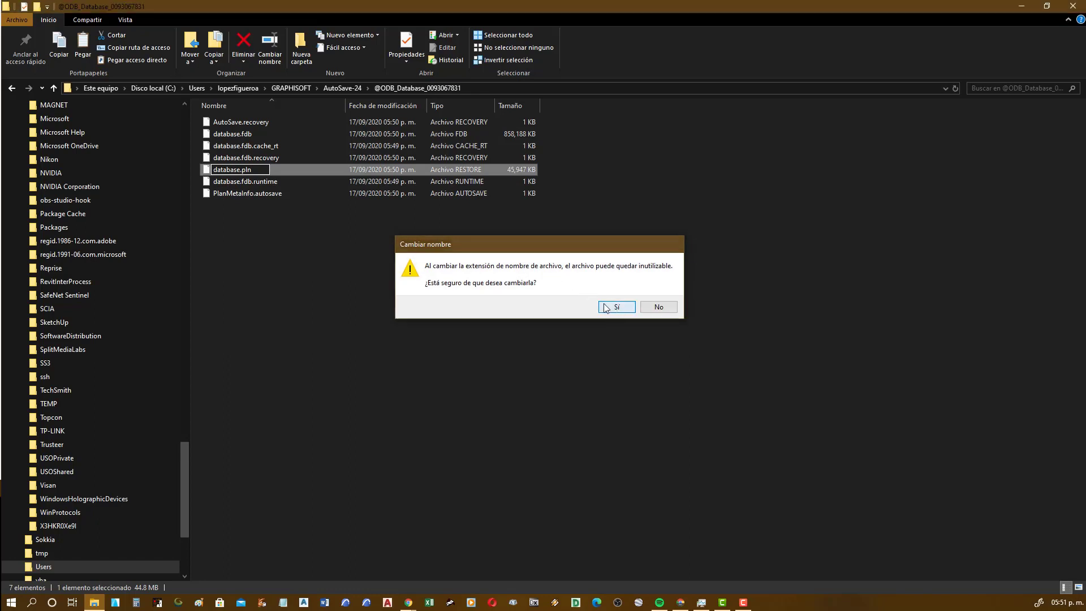
click(614, 305)
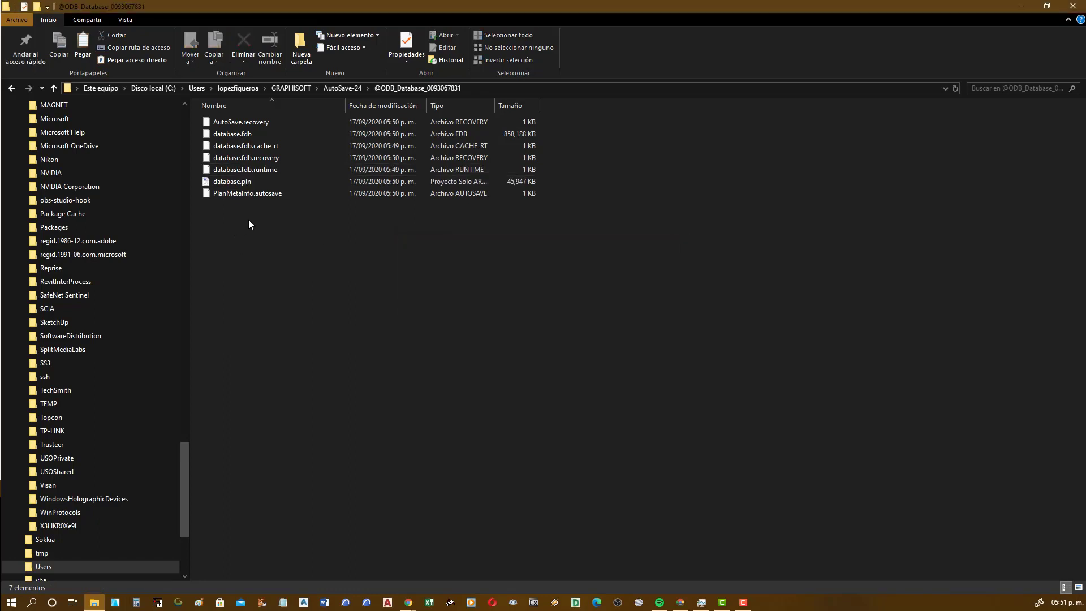
- Open database.pln with ARCHICAD 24.0.0 SPA Component
right_click(265, 182)
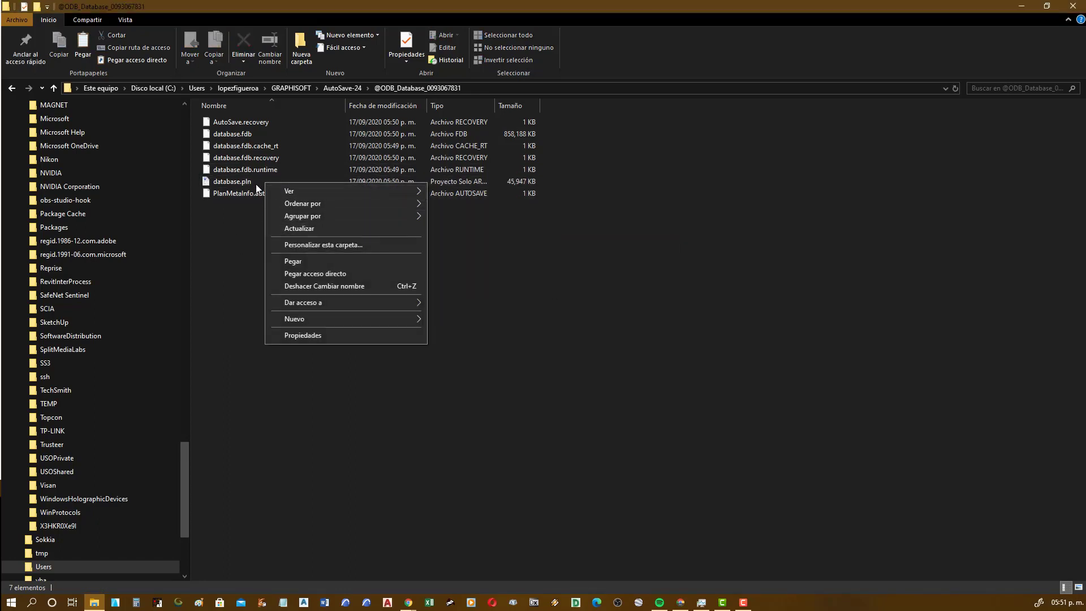
click(256, 184)
right_click(256, 184)
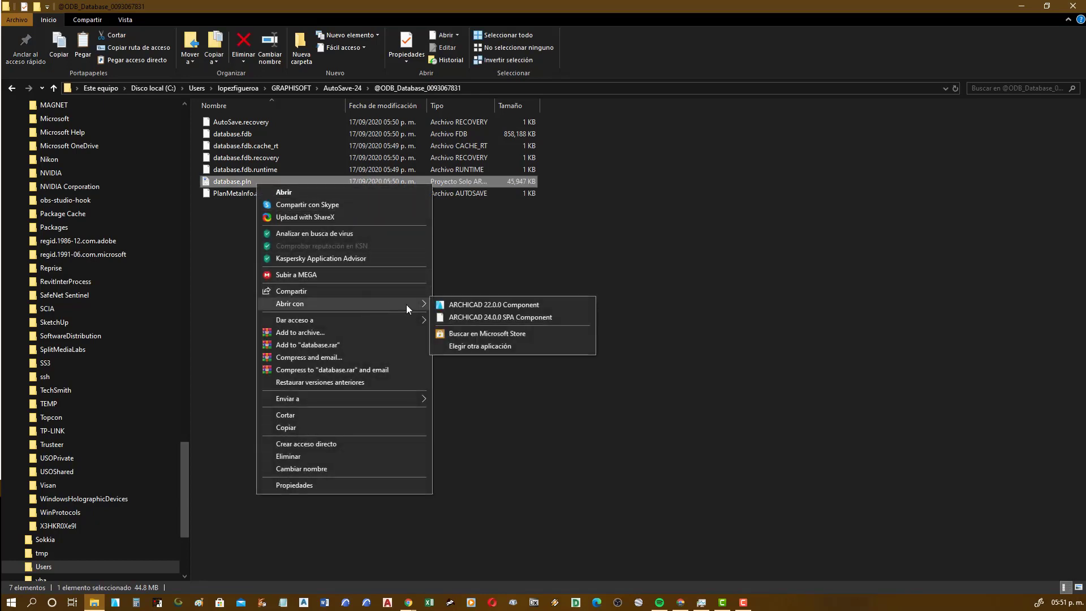
click(509, 316)
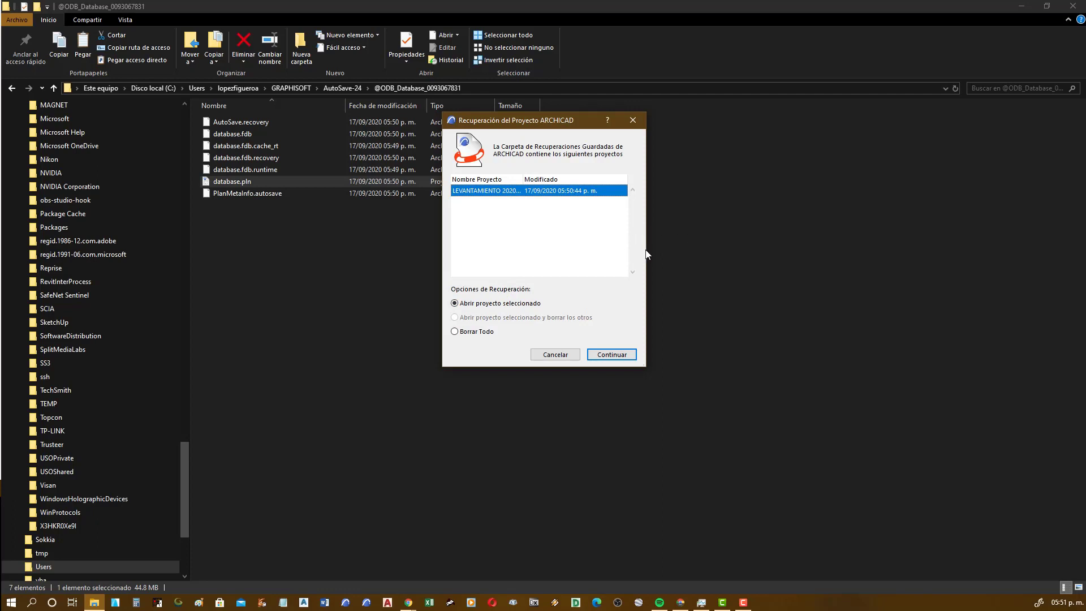
- Widen the project recovery dialog and continue with the selected LEVANTAMIENTO 2020 project
drag(647, 255, 810, 256)
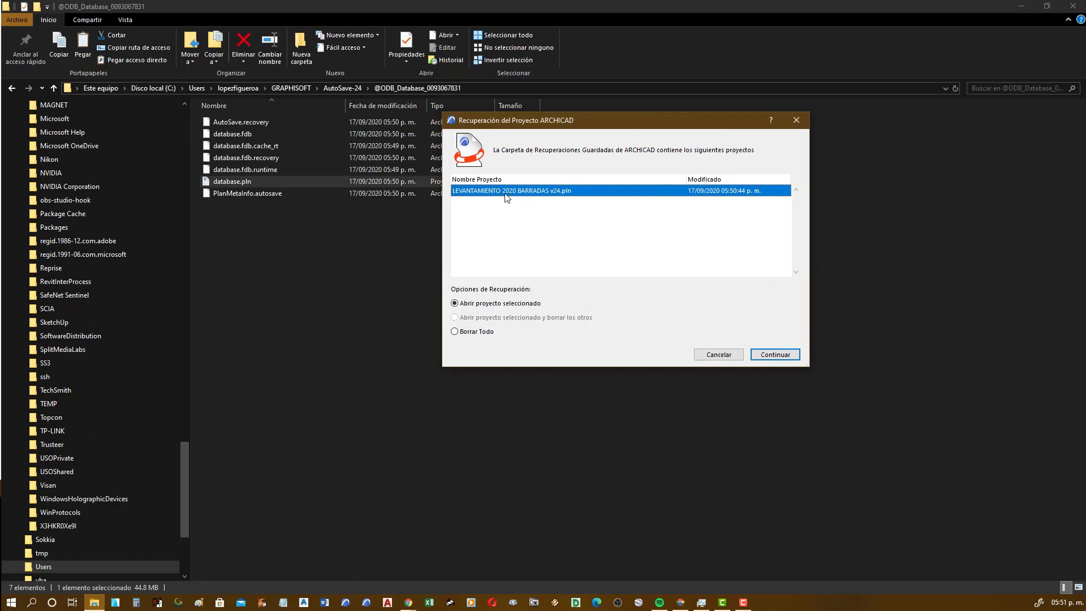
click(775, 356)
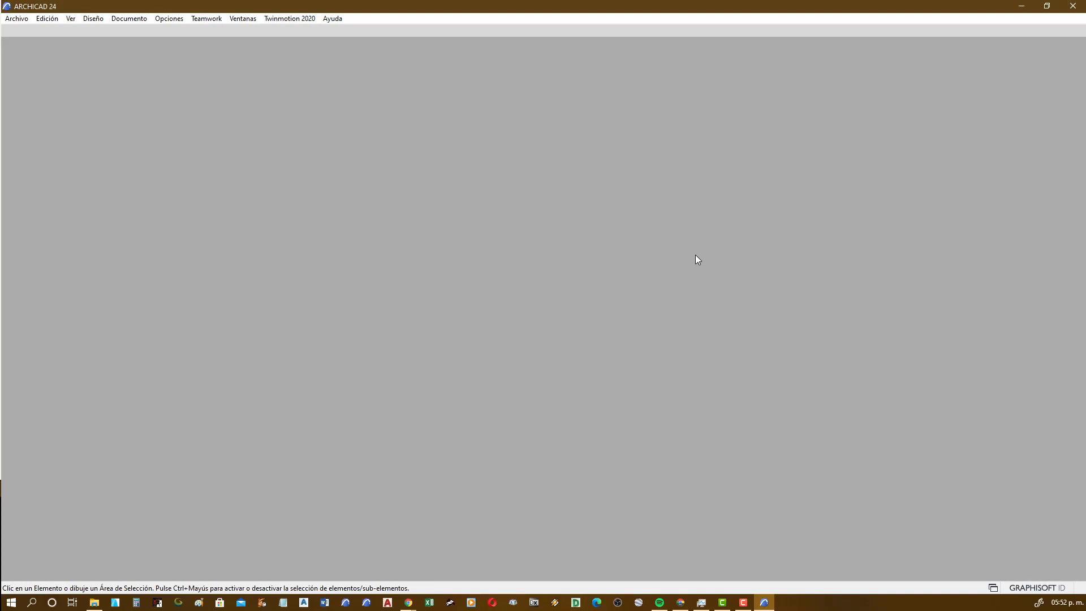
- Bring up and minimize the AutoSave folder window to return to ARCHICAD while it loads
click(95, 604)
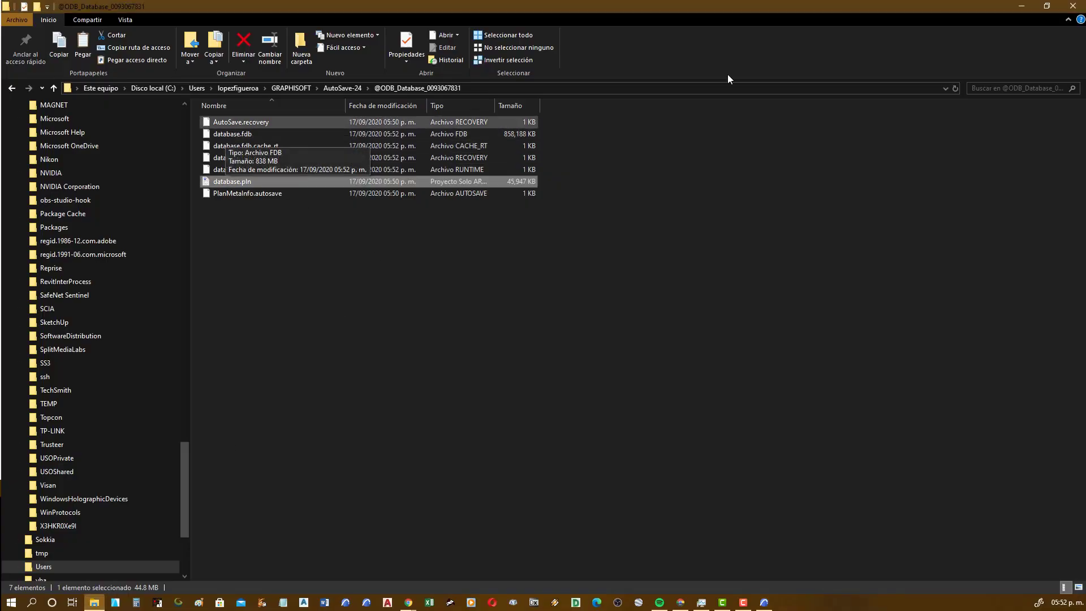
click(1022, 6)
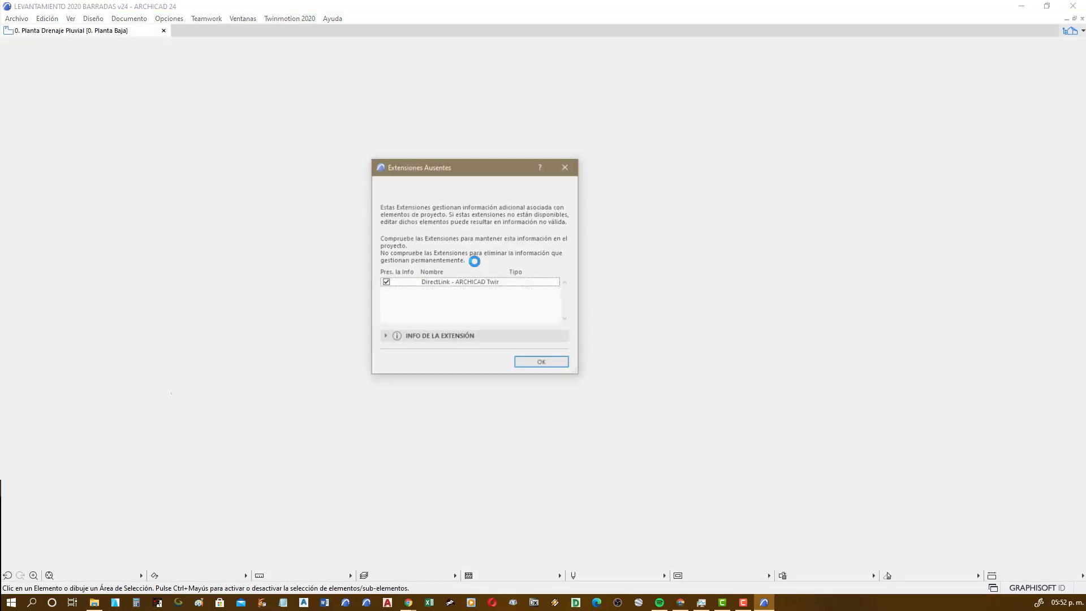
- Acknowledge the Extensiones Ausentes notice with OK
click(542, 363)
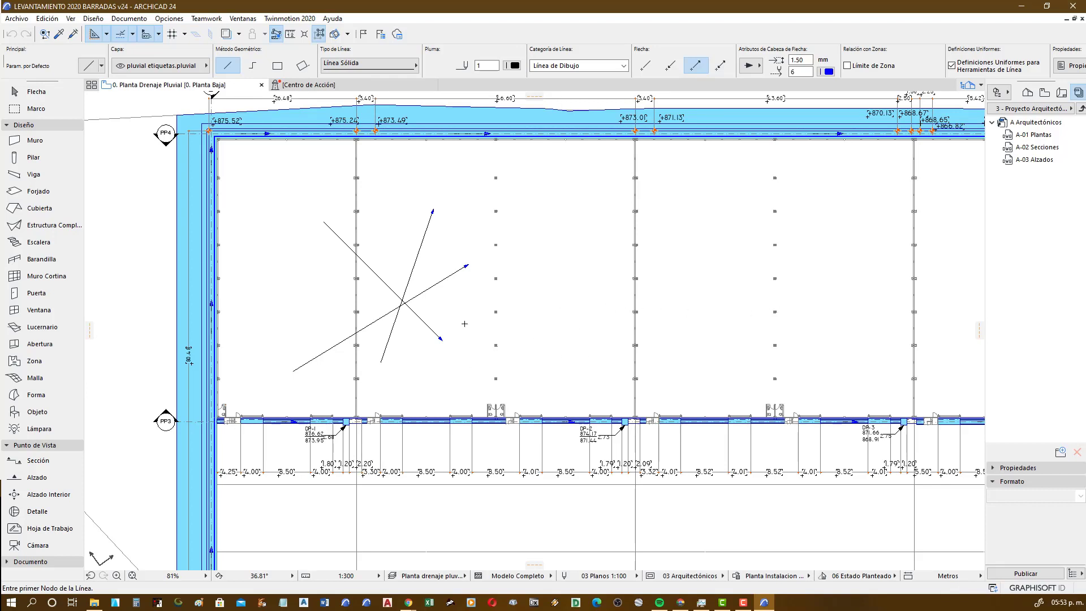
- Switch to the Arrow selection tool and zoom in to inspect the three recovered arrow lines
click(46, 95)
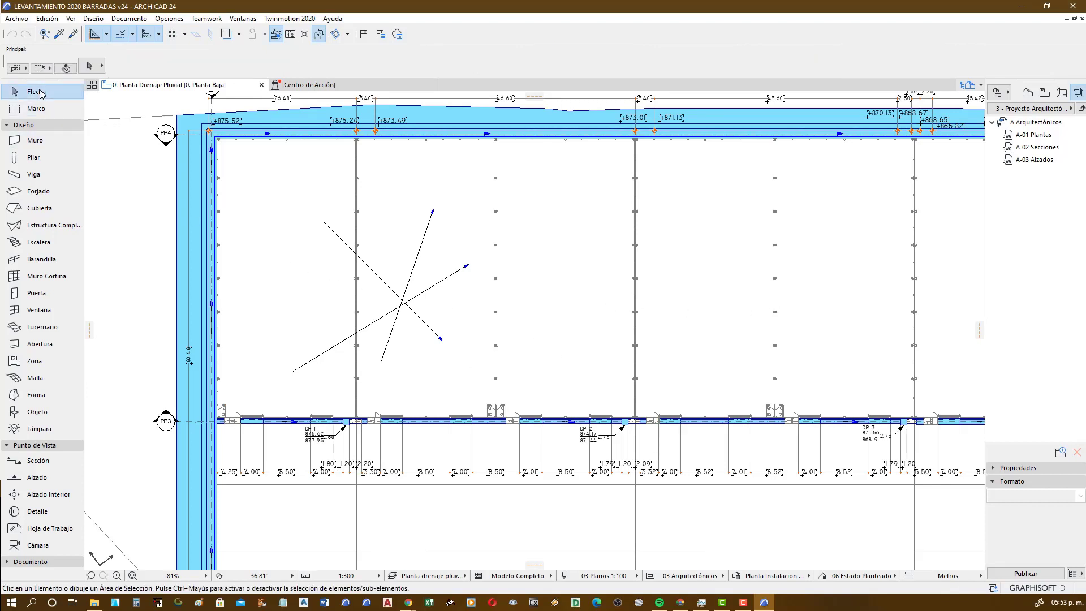
scroll(435, 312, up, 2)
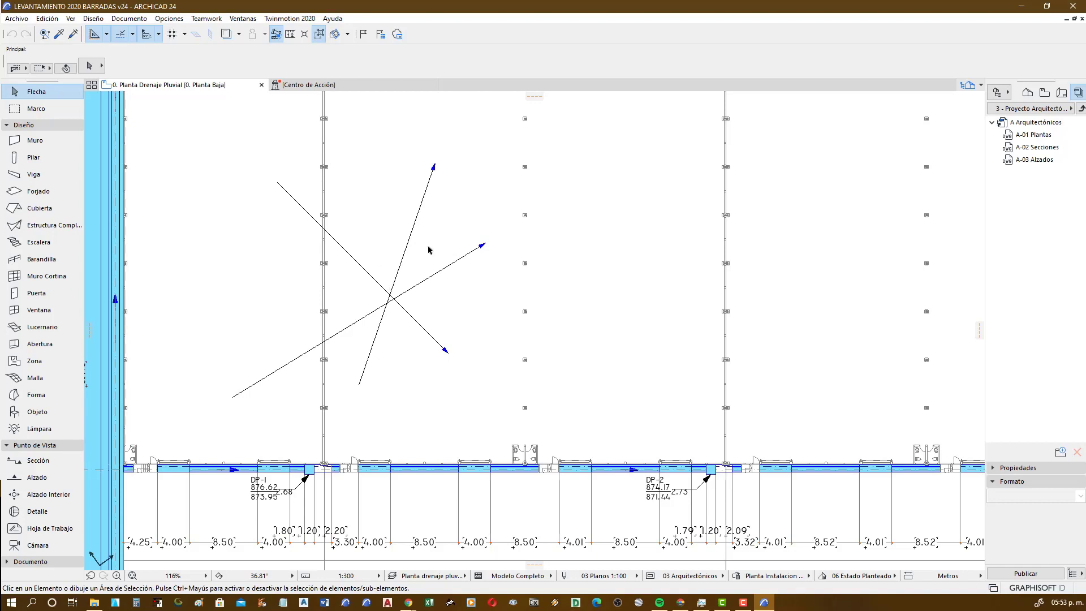
middle_drag(456, 294, 427, 321)
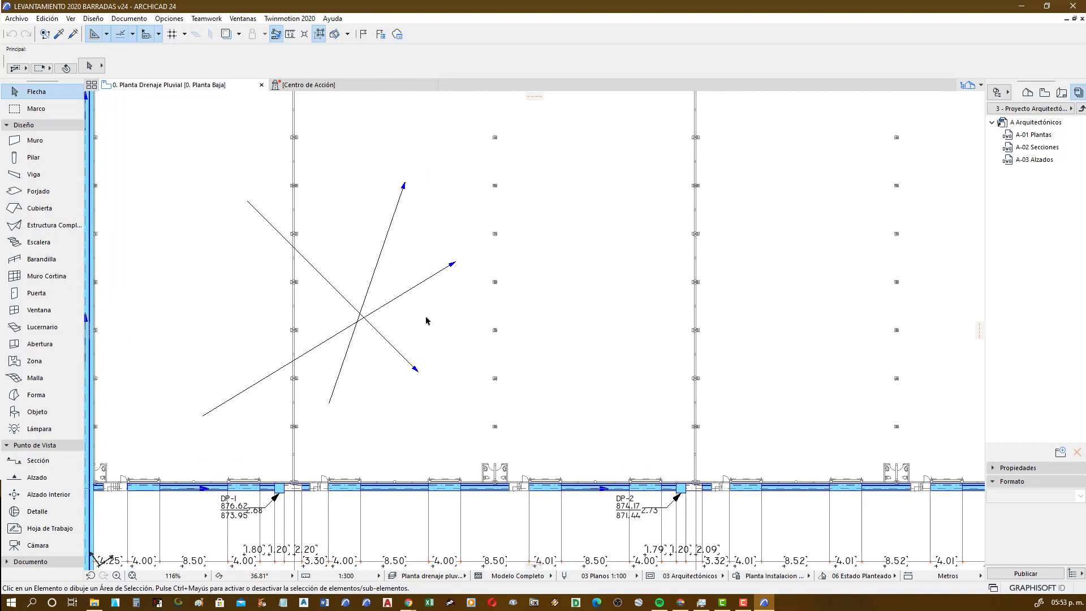
middle_drag(439, 334, 414, 337)
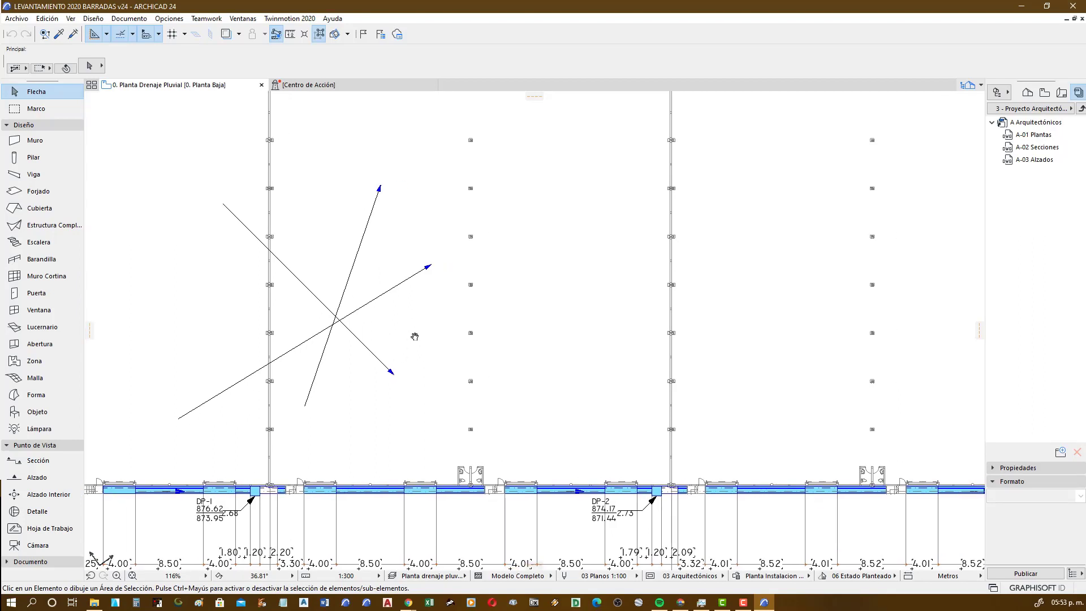
scroll(391, 320, up, 1)
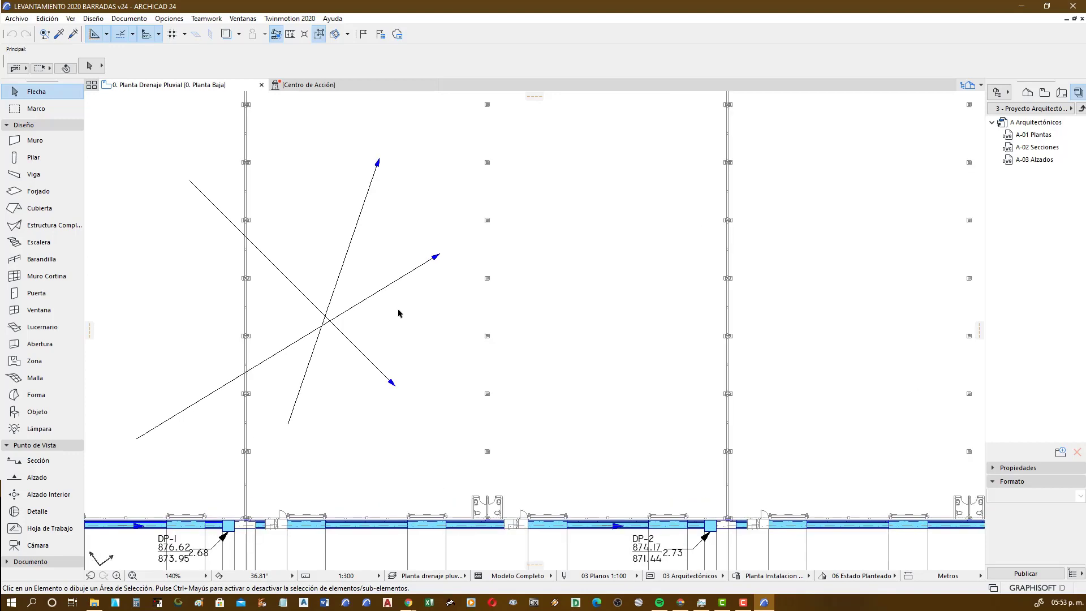
scroll(416, 314, up, 1)
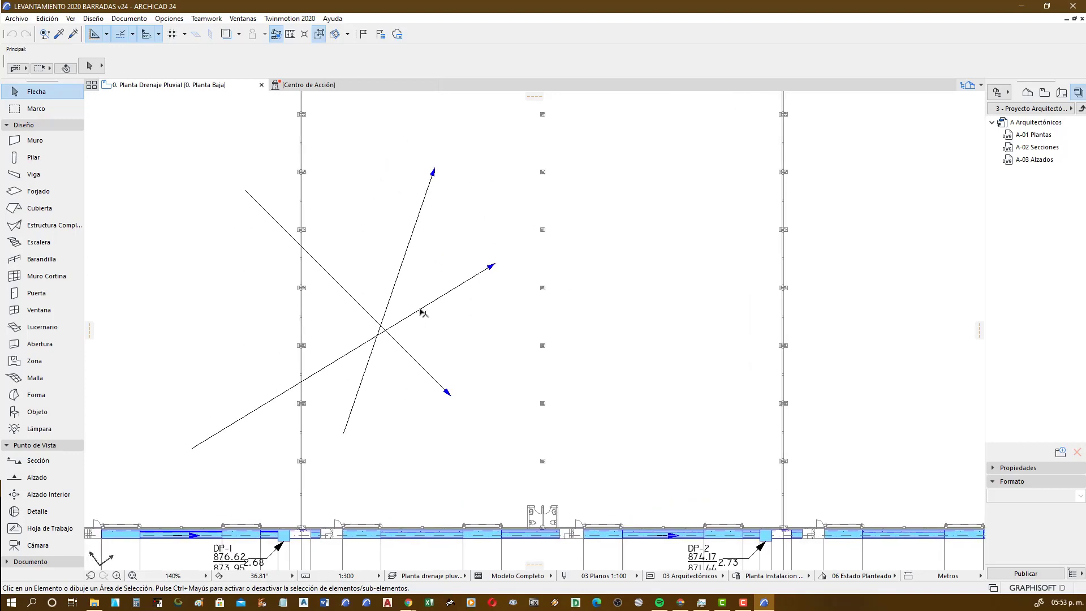
middle_drag(424, 312, 502, 268)
scroll(502, 268, down, 3)
scroll(591, 300, down, 3)
middle_drag(535, 300, 483, 318)
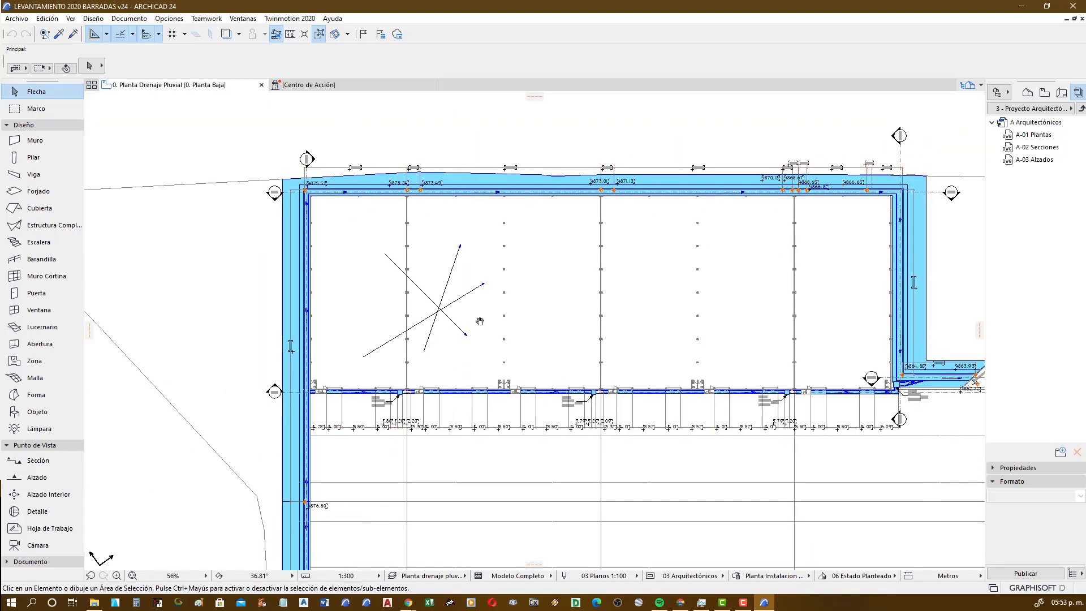
scroll(471, 312, up, 5)
- Select the shallow, steep and third crossing arrow lines, delete them, then zoom out
drag(494, 386, 362, 147)
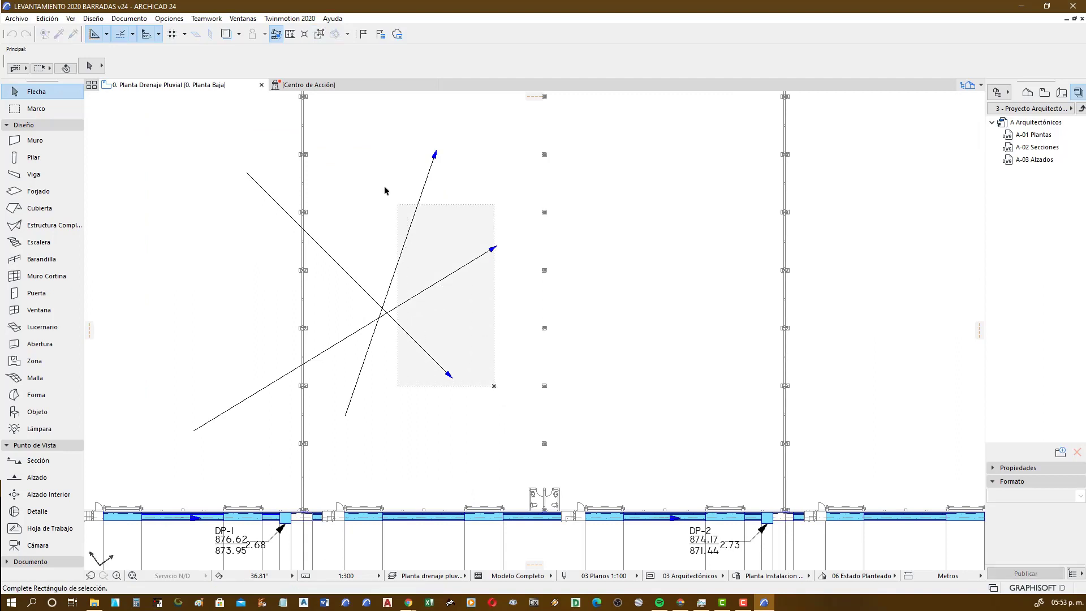
click(362, 147)
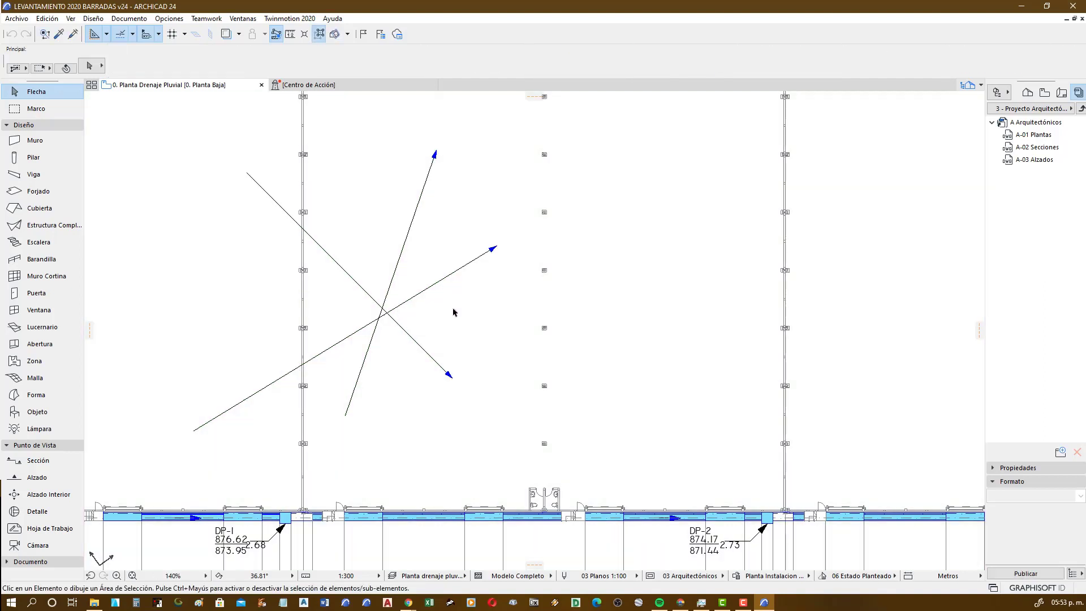
click(455, 313)
click(447, 280)
shift+click(402, 250)
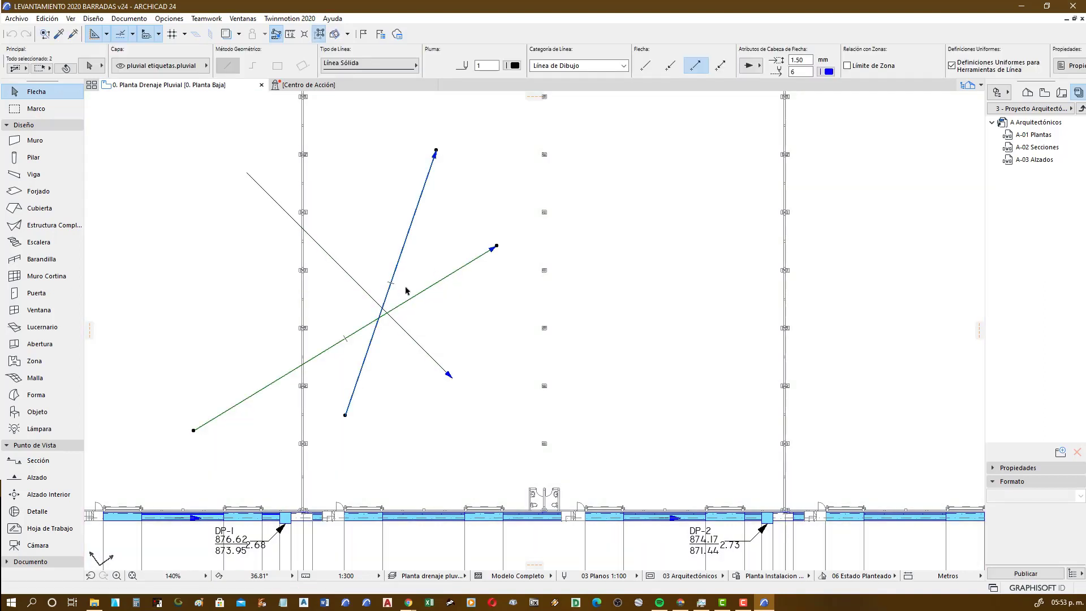
shift+click(418, 347)
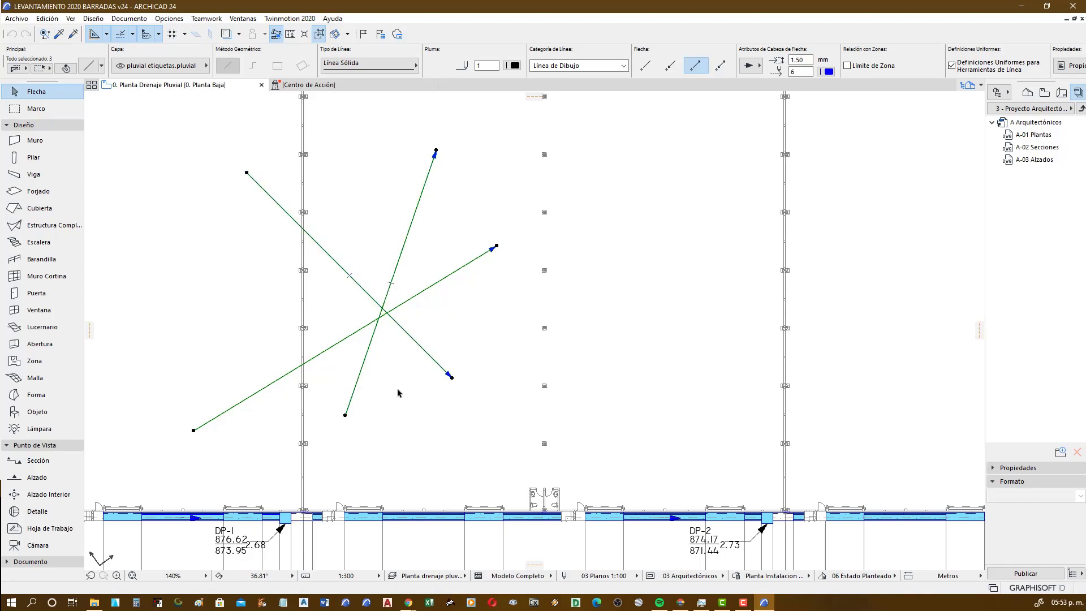
key(Delete)
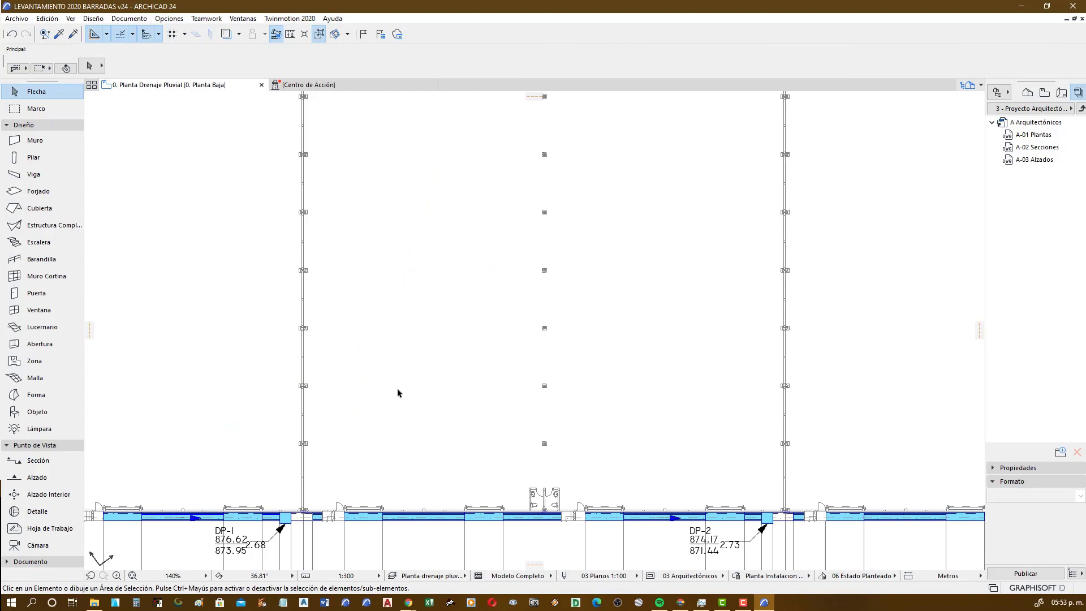
scroll(410, 352, down, 3)
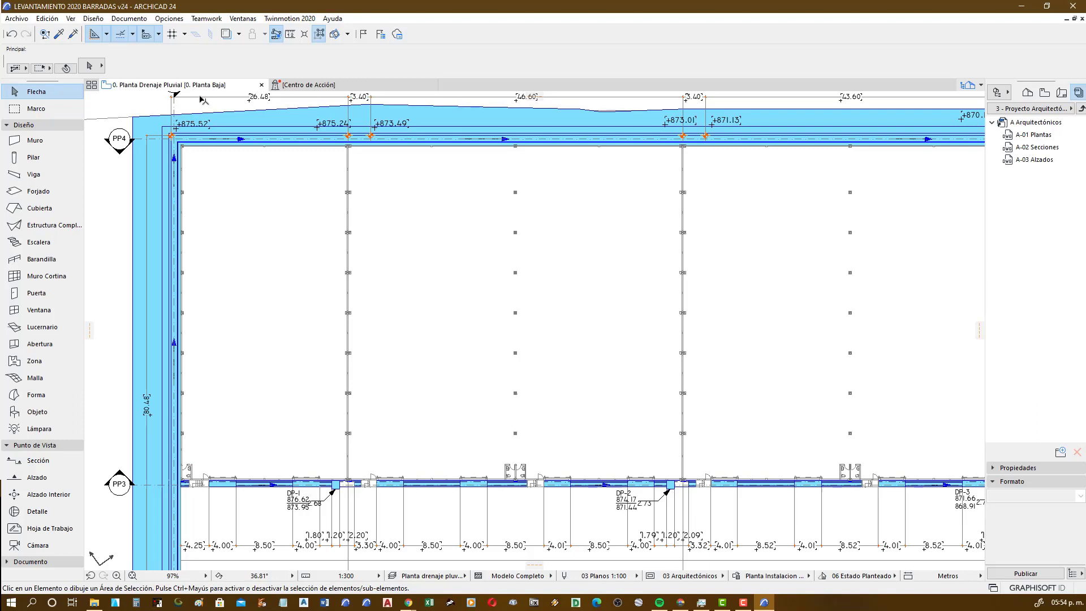
click(173, 22)
mouse_move(197, 168)
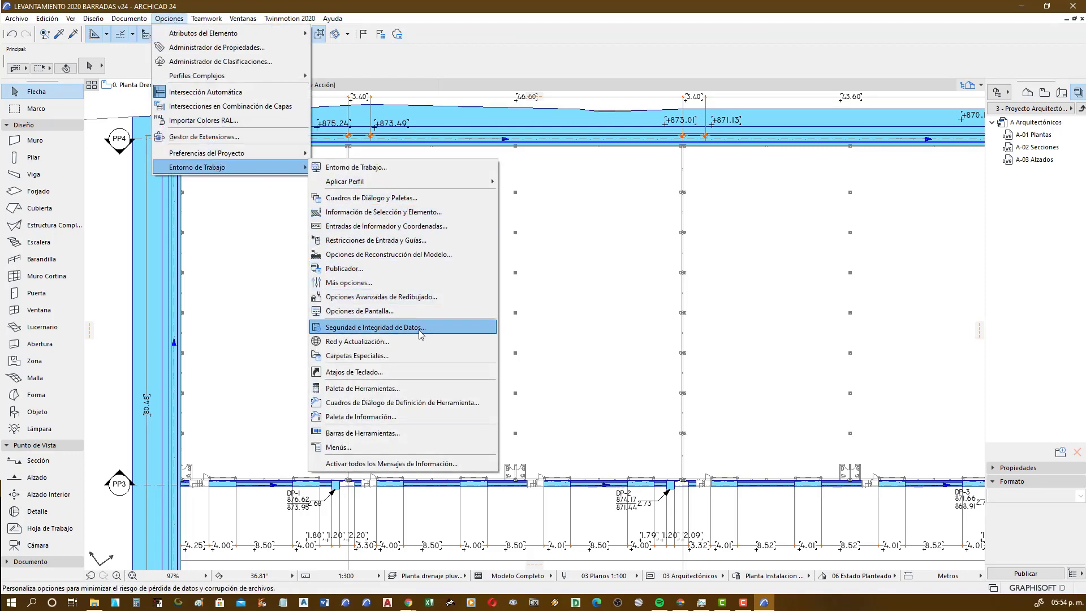
click(419, 330)
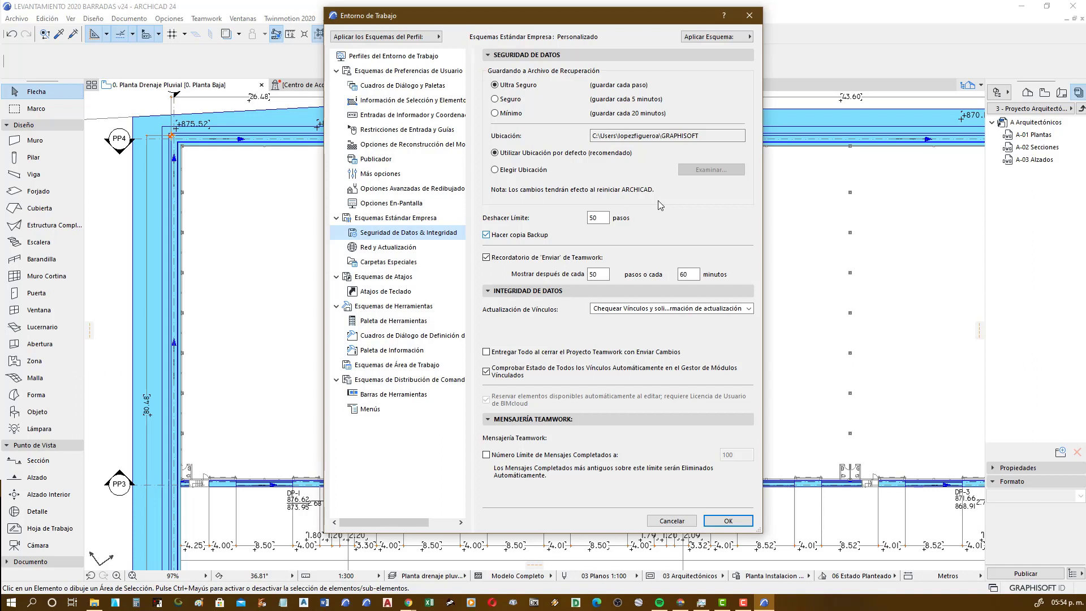
click(681, 521)
- Check the AutoSave folder, then save the recovered LEVANTAMIENTO 2020 BARRADAS v24 project
click(95, 604)
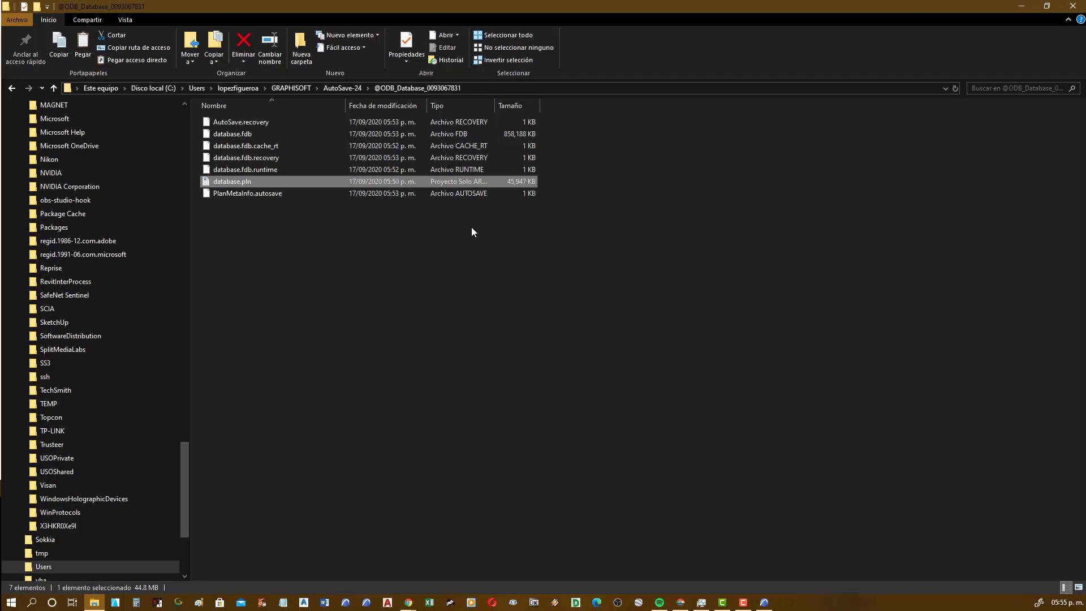
click(764, 603)
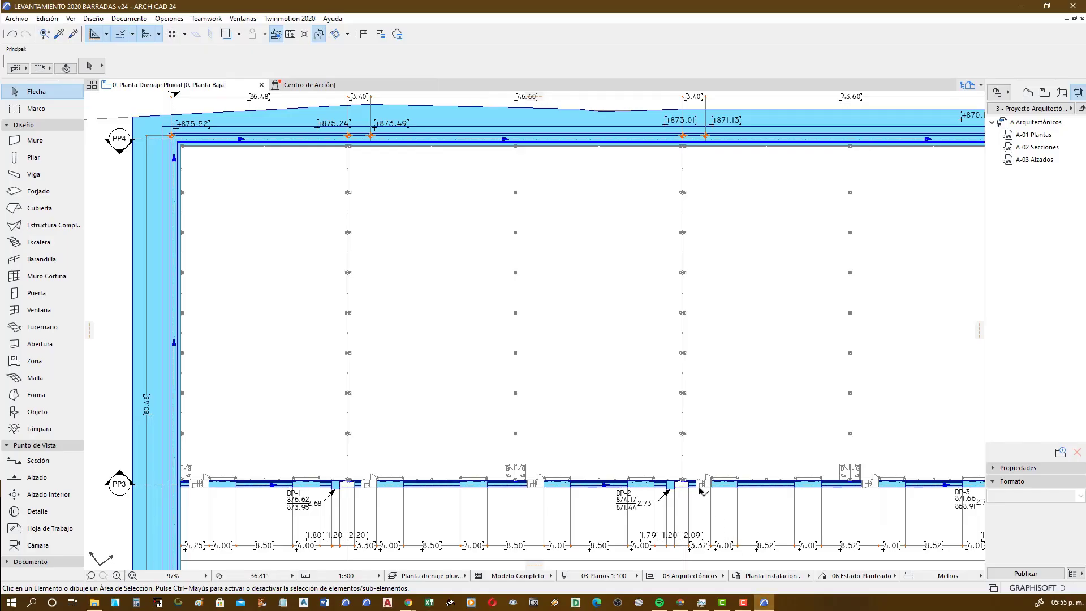
click(16, 18)
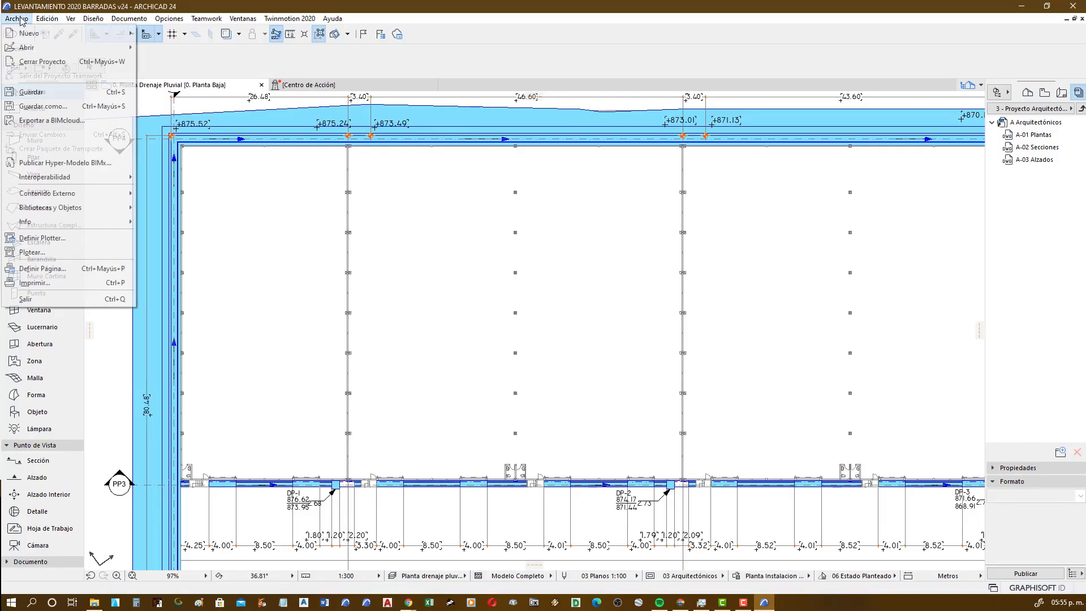
click(62, 96)
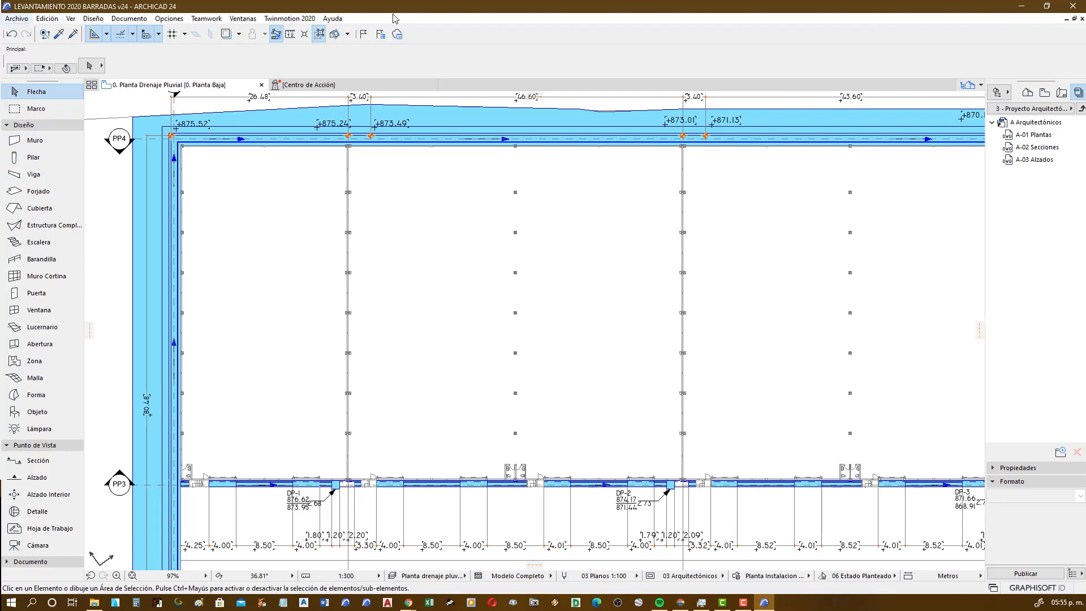
- Confirm LEVANTAMIENTO 2020 BARRADAS v24.pln on Trabajos (G:) shows 05:55 p.m., then minimize Explorer
click(102, 604)
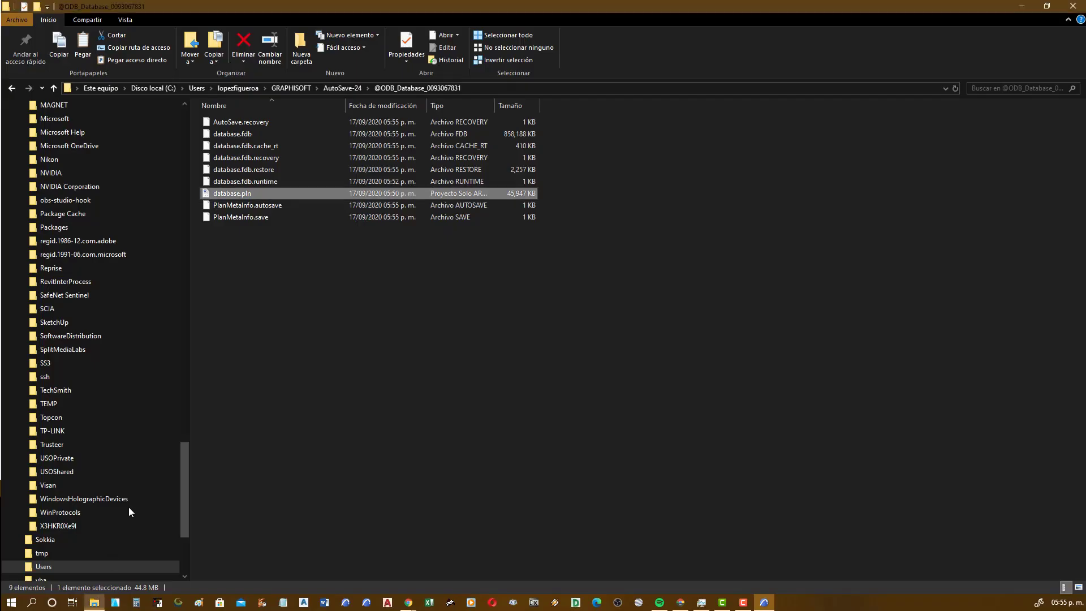
scroll(169, 452, down, 4)
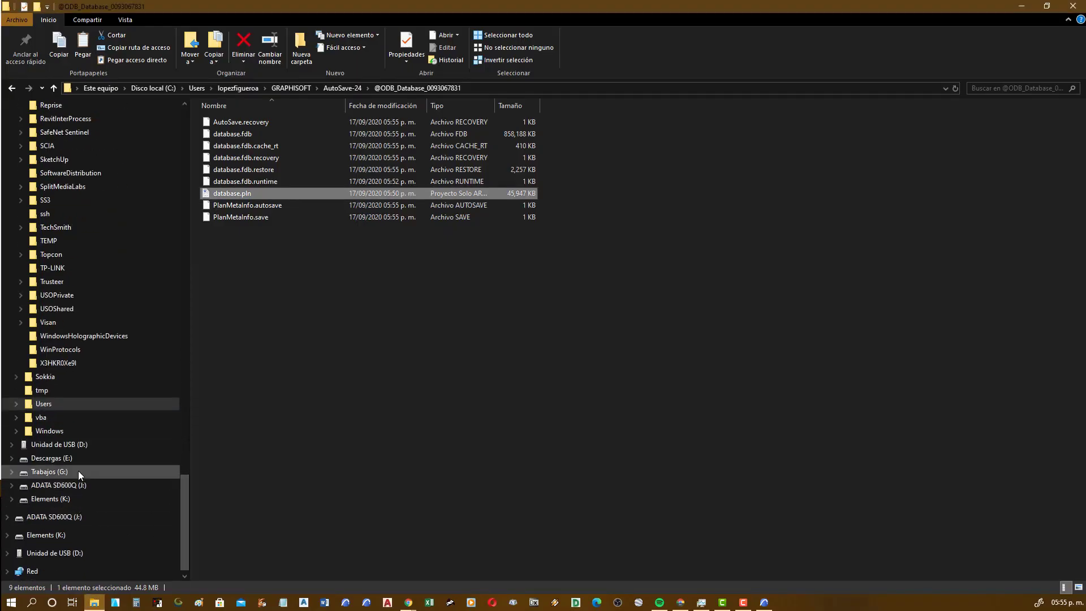
click(78, 472)
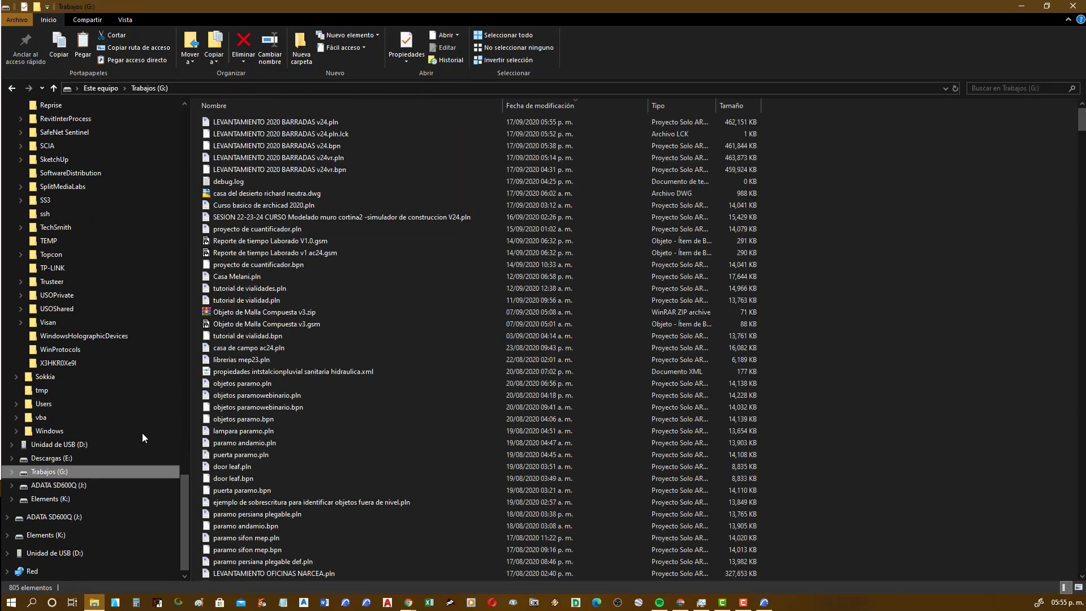
click(438, 121)
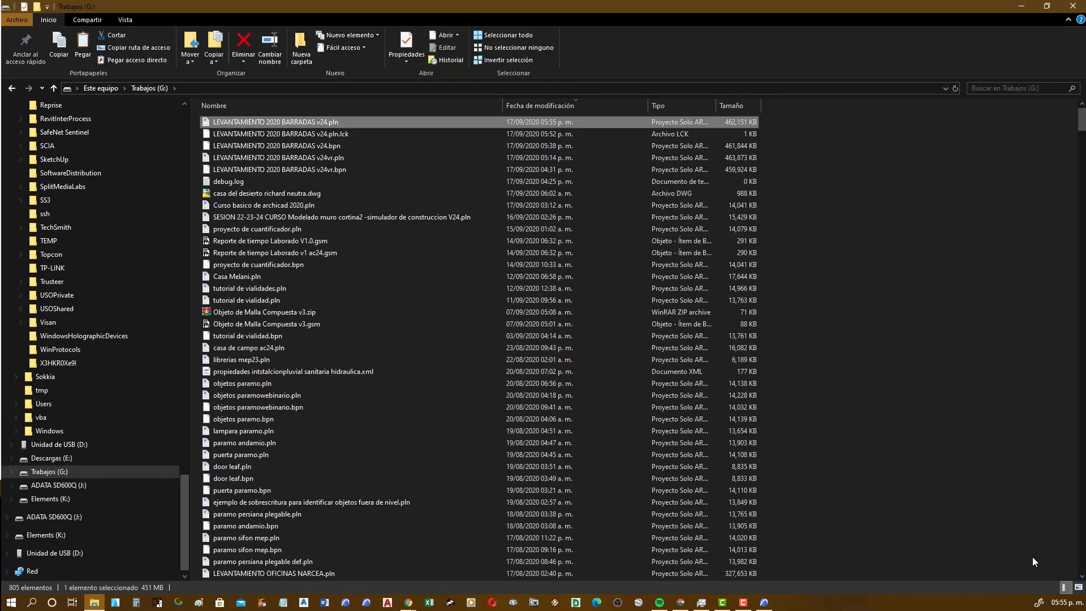
click(1029, 5)
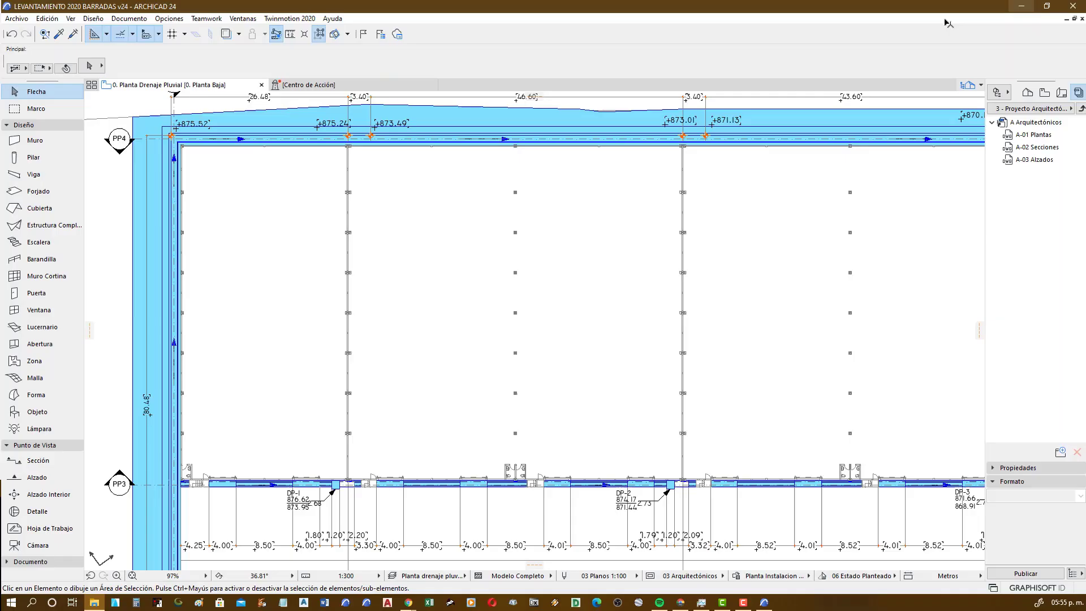
- Close the project window and dismiss Explorer's 'Ubicación no disponible' AutoSave error
click(1082, 18)
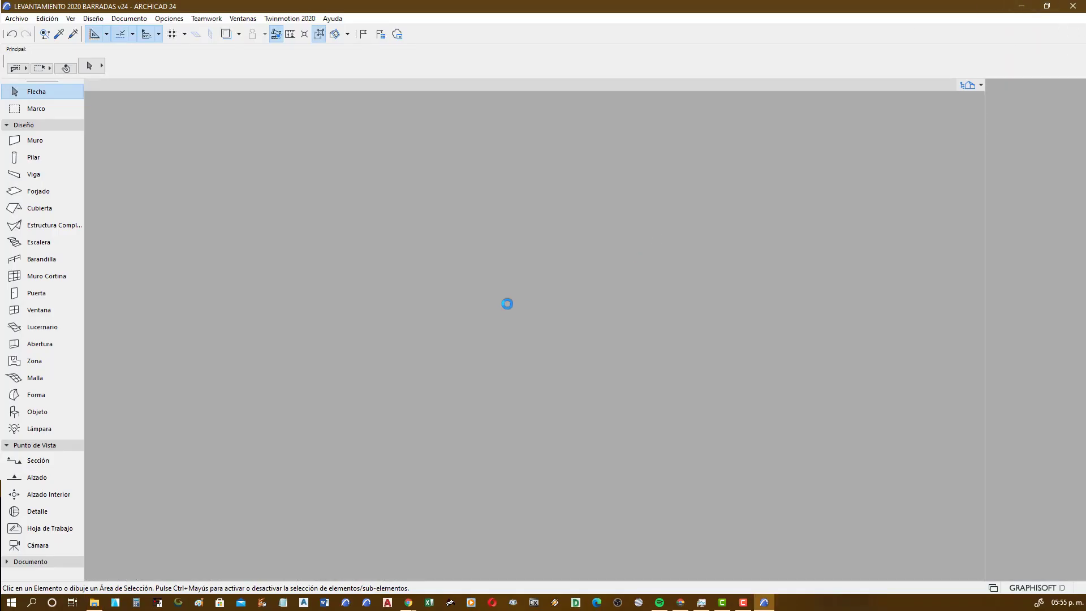
click(94, 602)
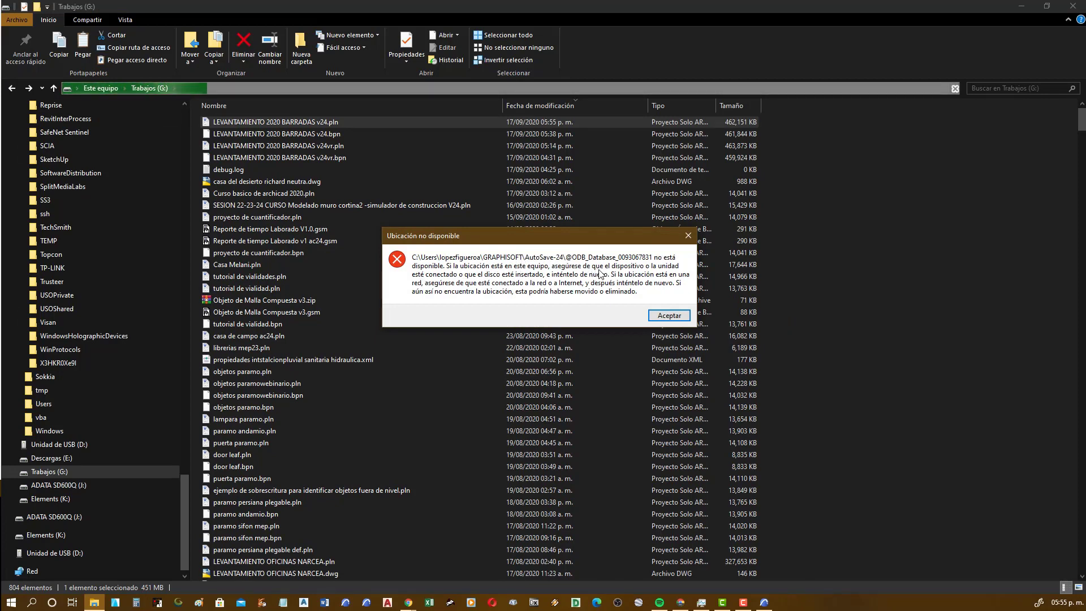
click(631, 315)
key(Return)
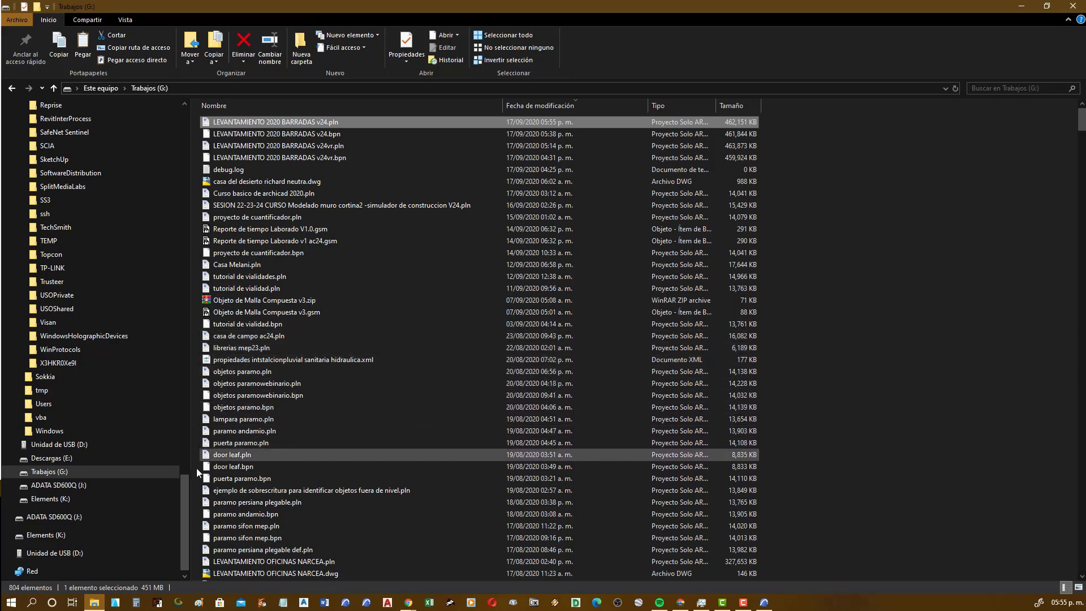
- Collapse Disco local (C:) and check its 76.0 GB free space in Este equipo
drag(187, 489, 186, 136)
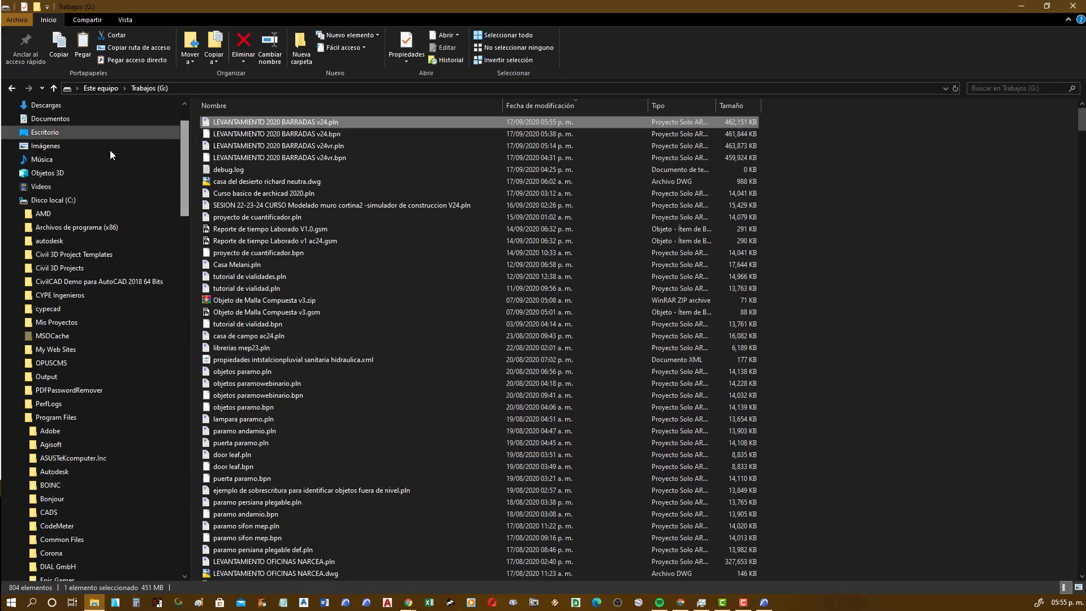
click(21, 199)
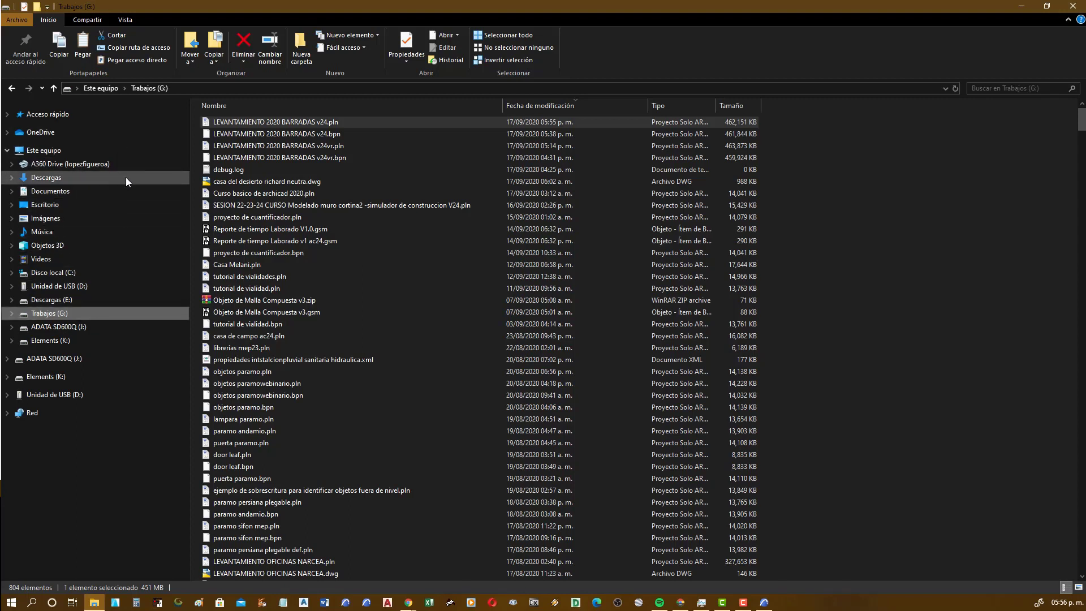
click(67, 149)
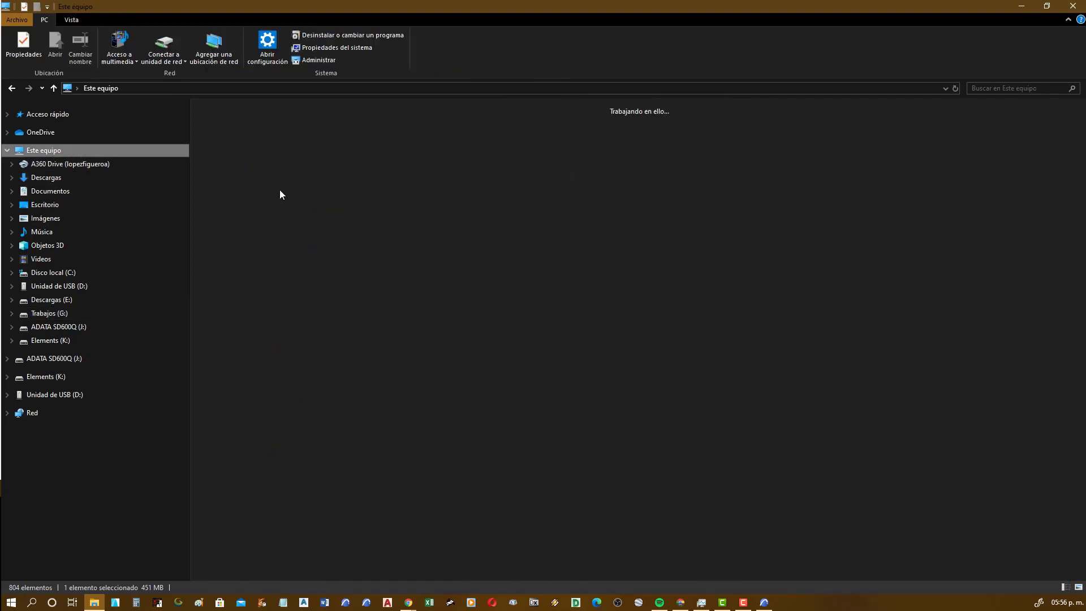
click(440, 219)
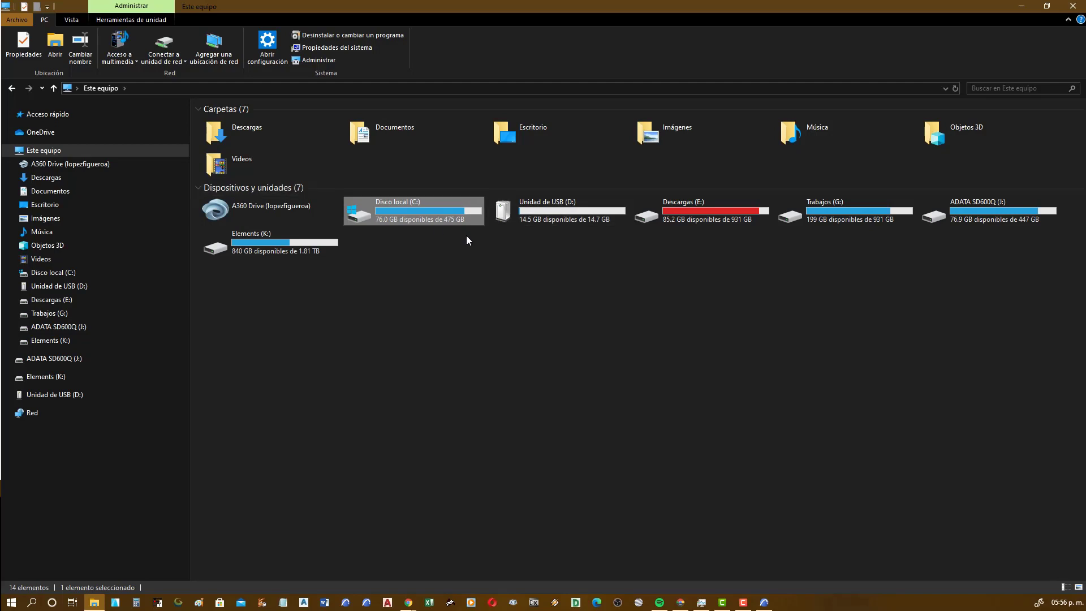
mouse_move(414, 211)
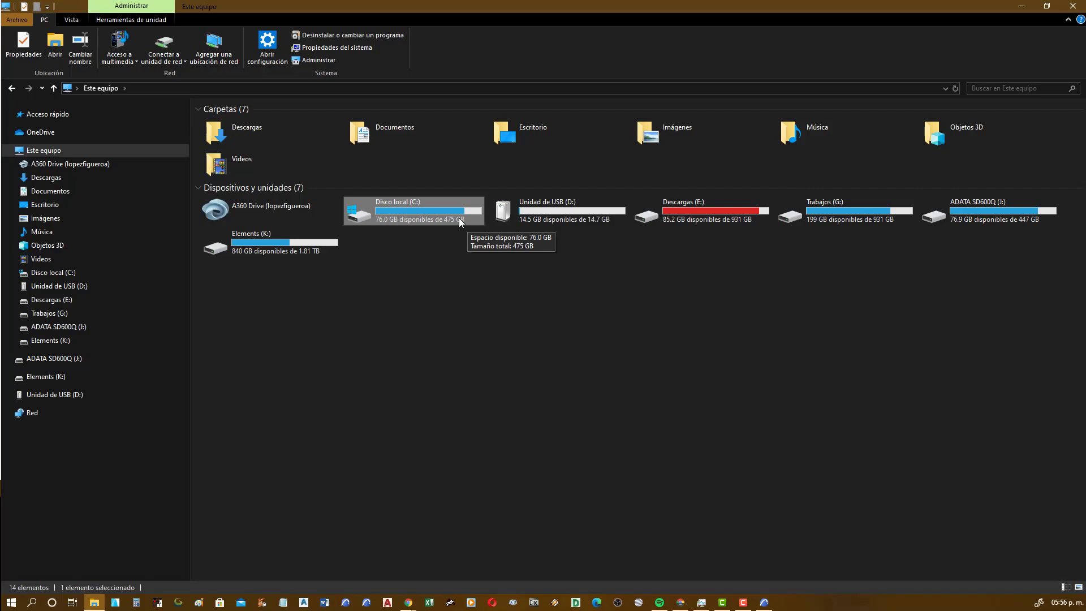
- Clear the drive selection, minimize Explorer, and bring back the empty ARCHICAD window
click(765, 602)
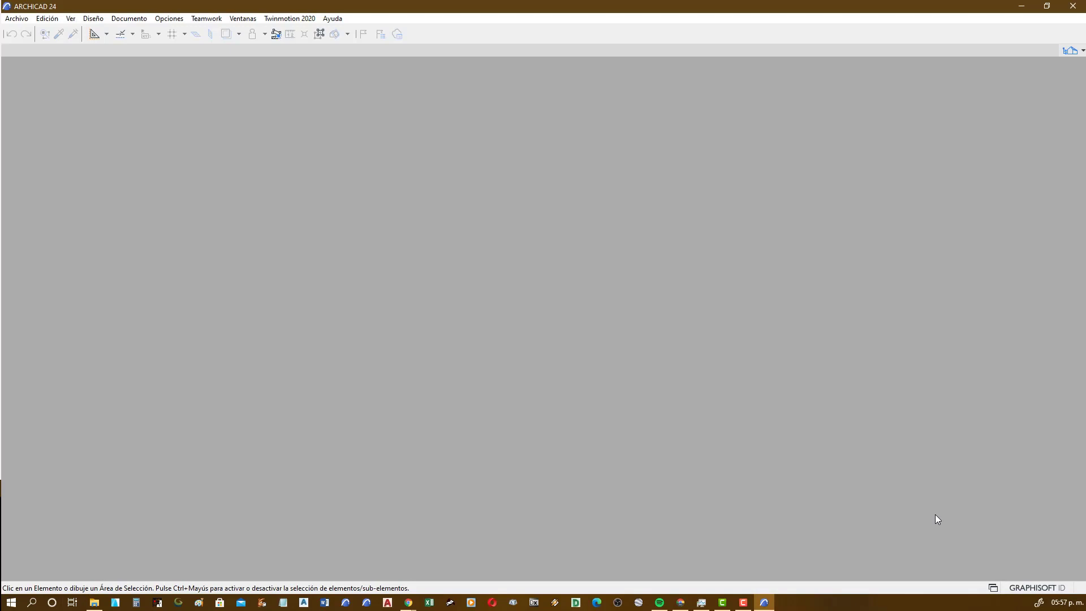
click(1022, 6)
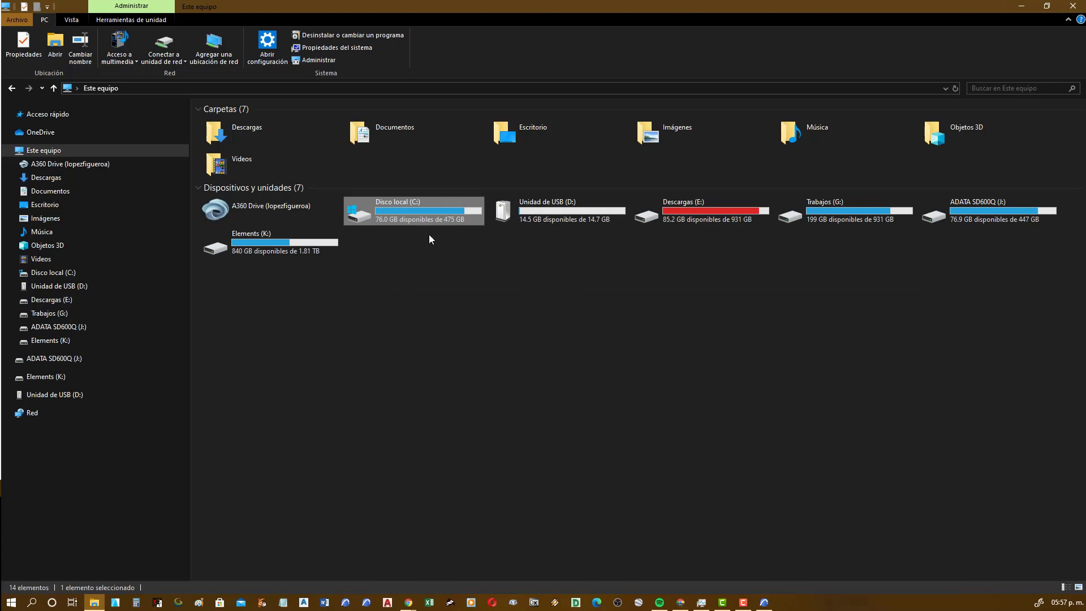
click(461, 306)
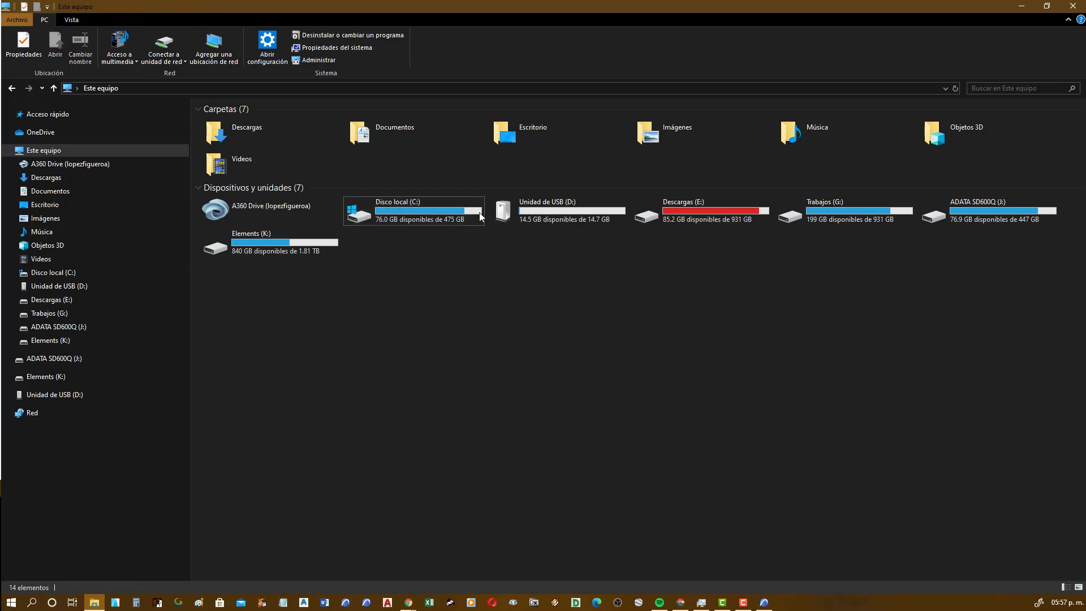
click(1018, 7)
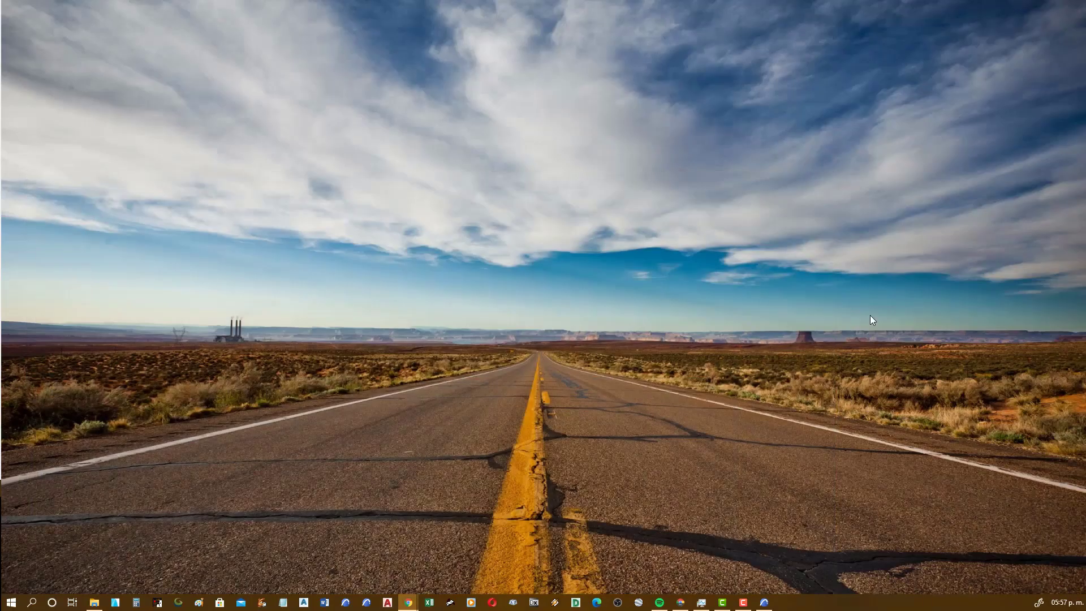
click(764, 602)
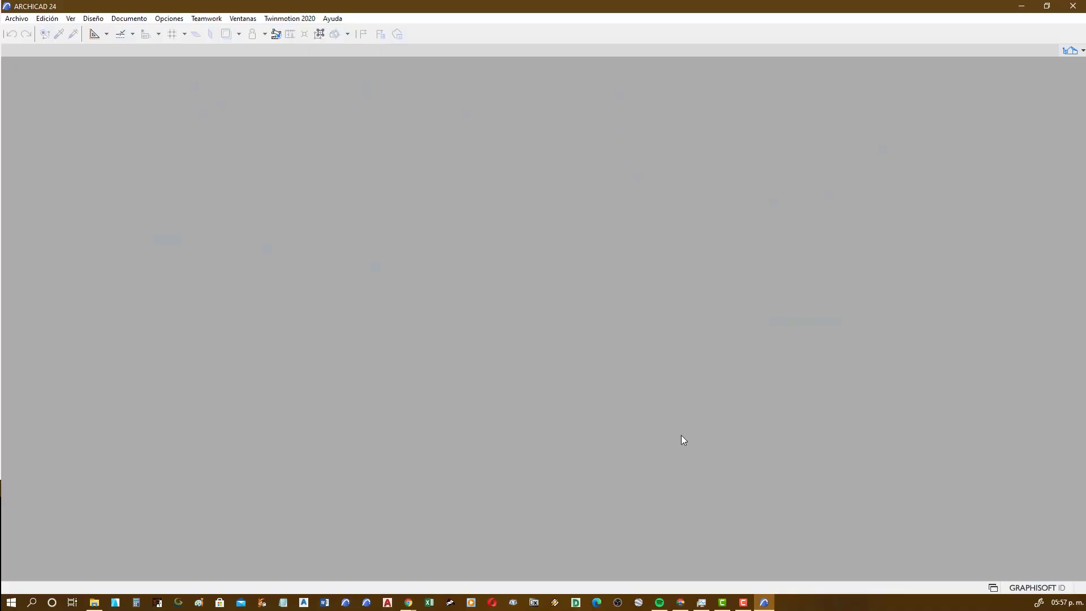